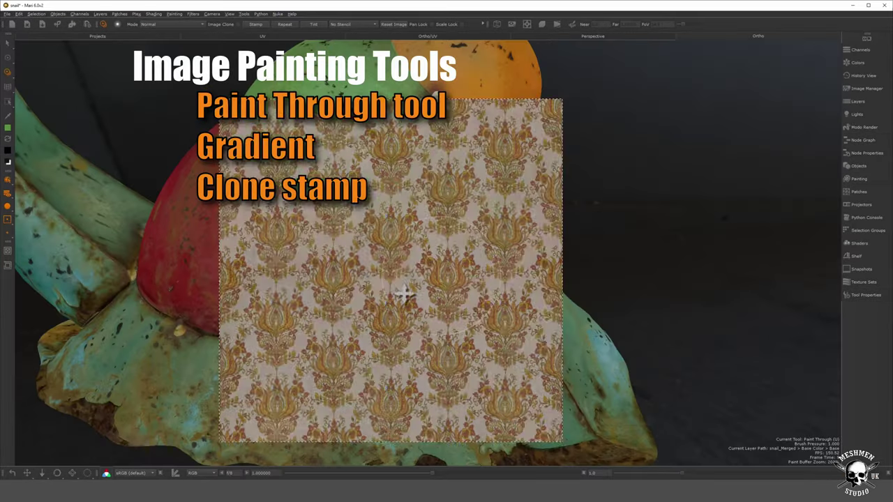
Step: Try painting the floral pattern image across the snail's shell with the Paint Through tool
mouse_move(419, 300)
mouse_down()
mouse_move(307, 300)
mouse_move(260, 257)
mouse_move(236, 282)
mouse_move(242, 313)
mouse_up()
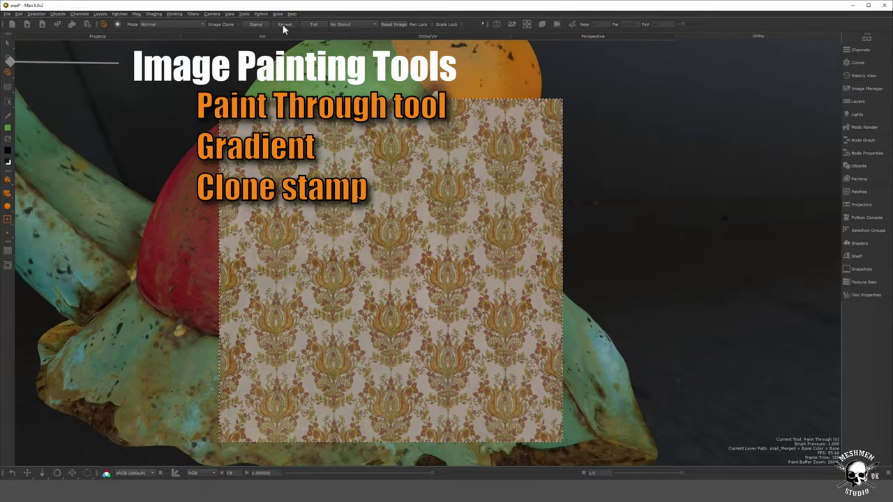
mouse_move(430, 288)
mouse_down()
mouse_move(203, 275)
mouse_move(237, 272)
mouse_move(231, 209)
mouse_move(293, 216)
mouse_up()
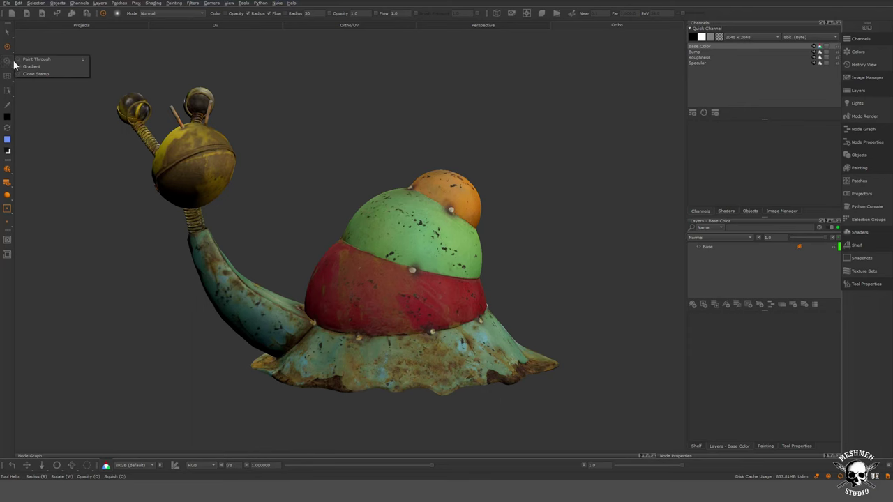
Step: Preview the Gradient tool, and clone paint from the red shell band onto the green section with Clone Stamp
click(31, 67)
click(8, 63)
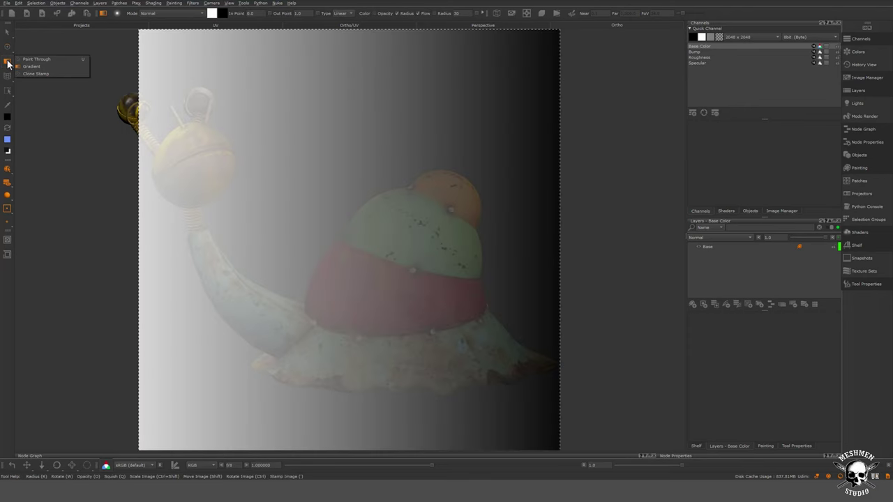
click(52, 74)
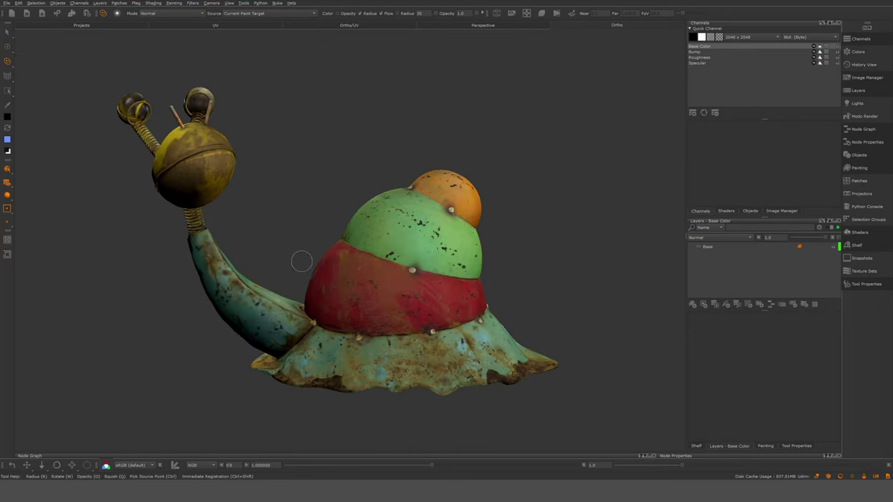
ctrl+click(413, 297)
click(445, 254)
drag(446, 254, 464, 268)
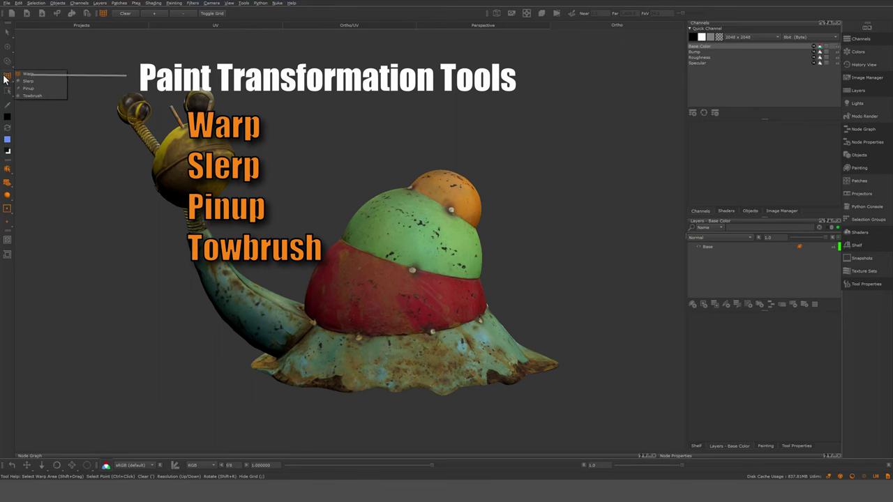
Step: Activate the Warp tool, and paint black brush strokes across the green and red shell sections
click(27, 74)
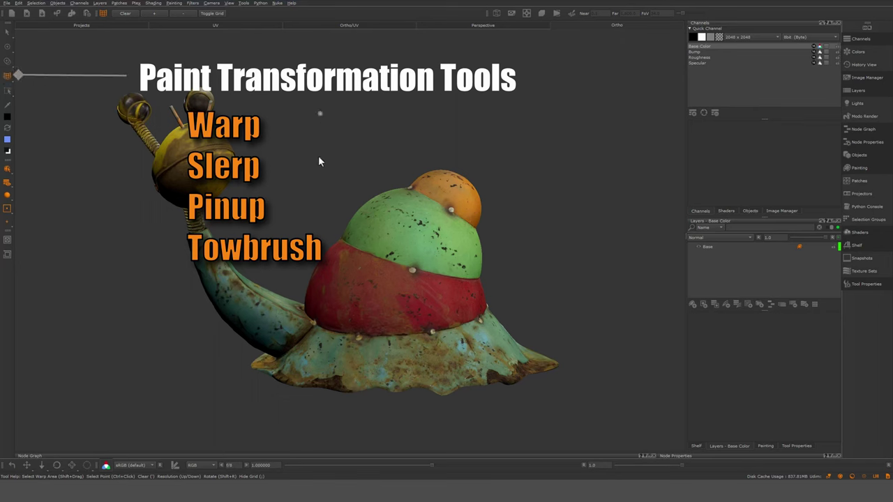
drag(318, 266, 439, 312)
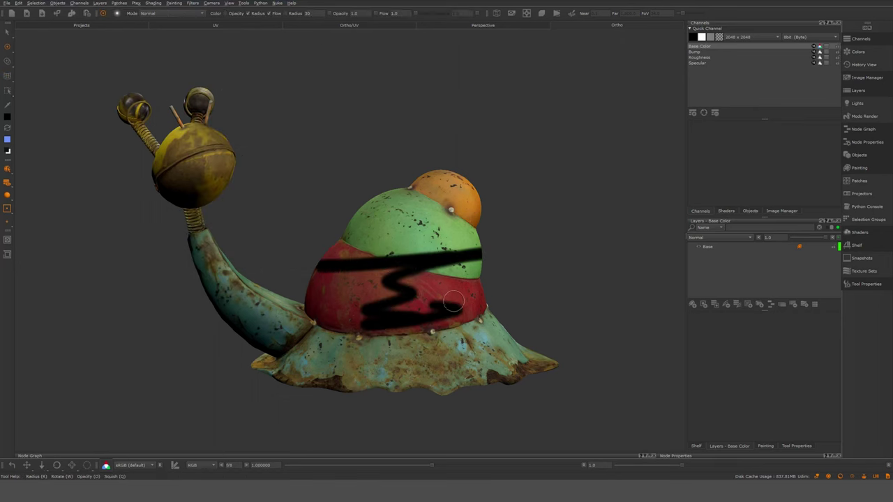
Step: Distort the black strokes on the shell with an enlarged Slerp brush, and clear the painted strokes
click(7, 77)
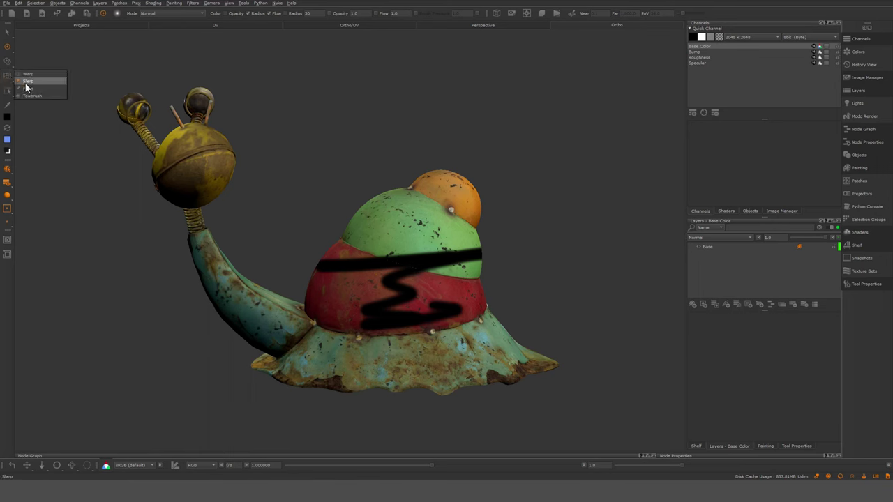
click(27, 88)
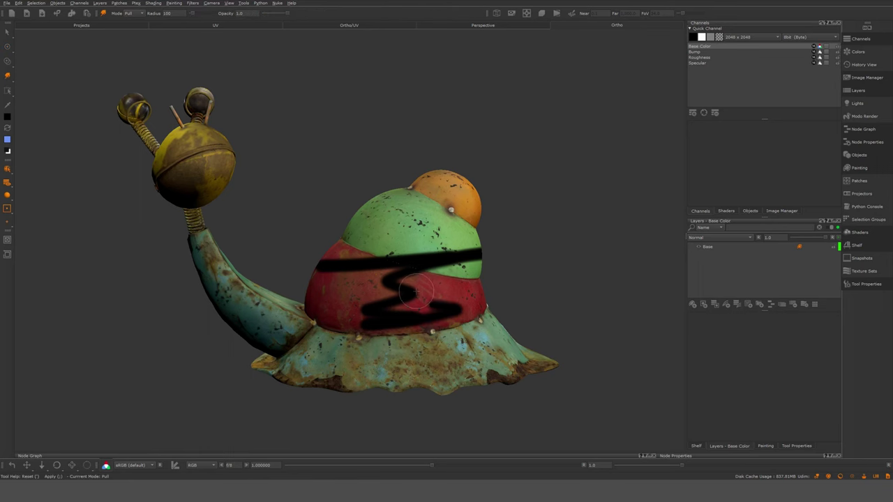
key(r)
mouse_move(412, 271)
mouse_down()
mouse_move(480, 272)
mouse_move(394, 294)
mouse_move(385, 254)
mouse_up()
mouse_move(396, 307)
mouse_down()
mouse_move(439, 319)
mouse_move(405, 264)
mouse_move(390, 275)
mouse_up()
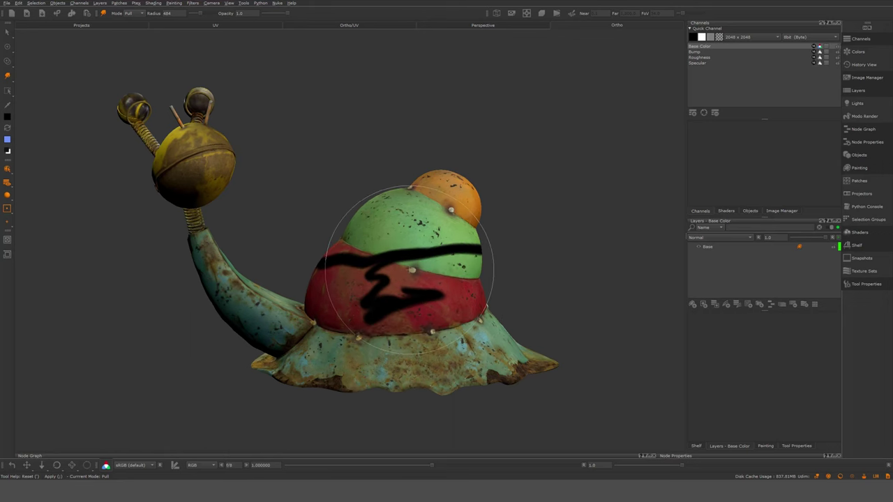
key(ctrl+shift+c)
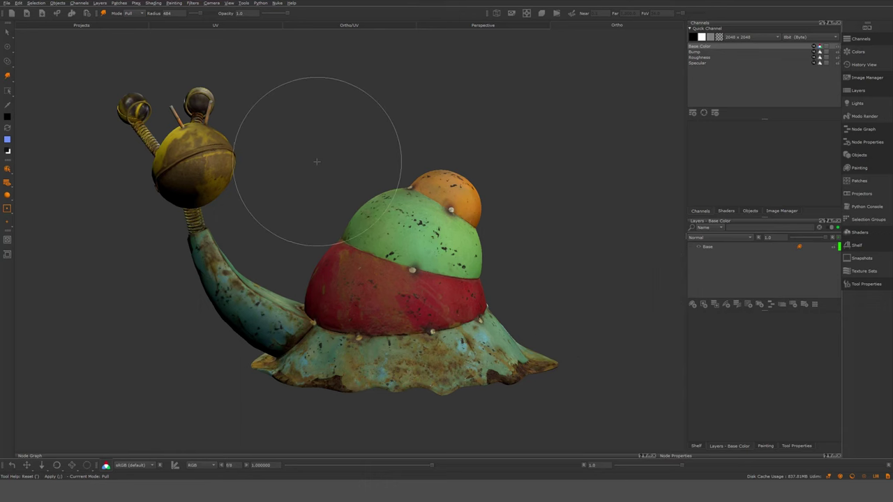
Step: Outline an irregular area across the green and red parts of the shell with Marquee Select
click(7, 76)
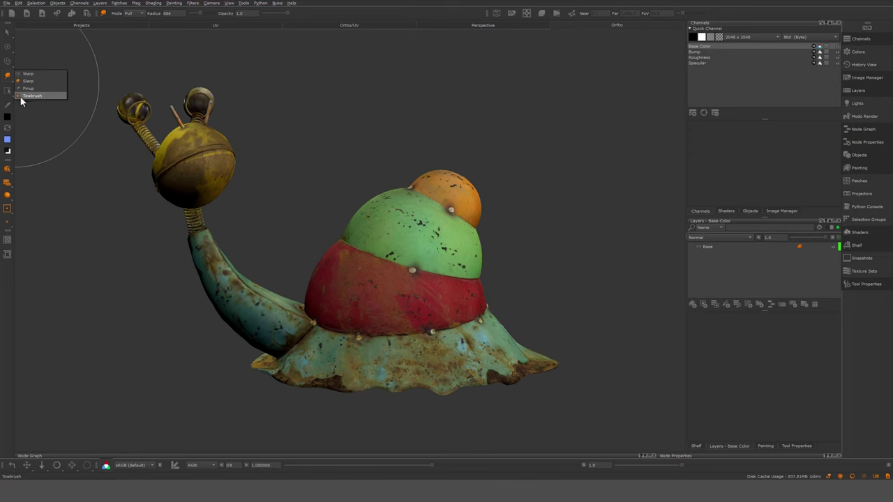
click(21, 97)
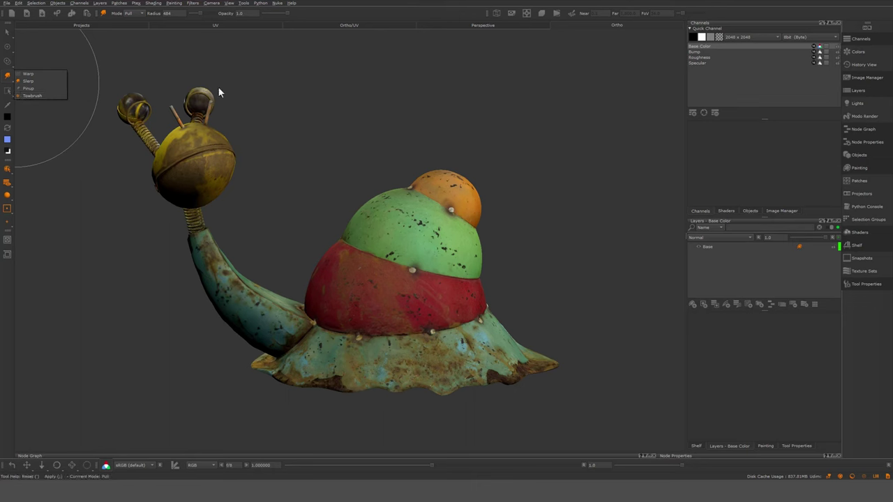
click(11, 96)
click(8, 95)
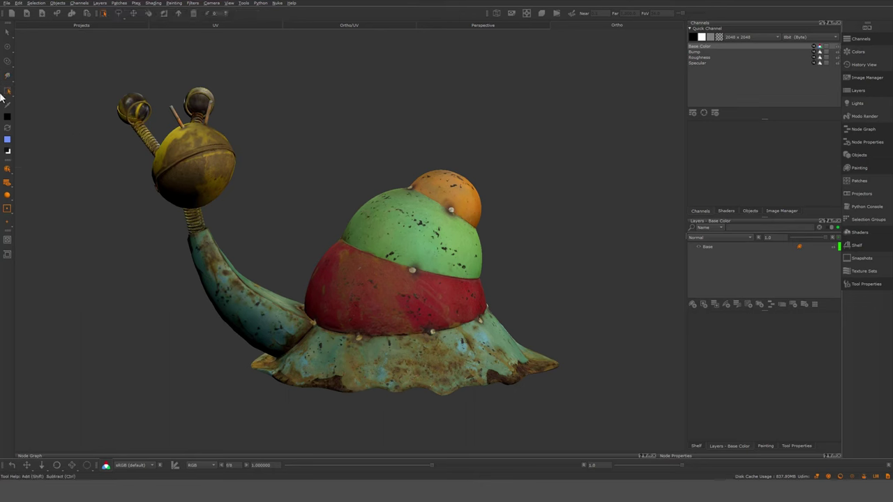
drag(396, 256, 491, 352)
mouse_move(460, 269)
mouse_down()
mouse_move(438, 333)
mouse_move(381, 248)
mouse_move(461, 290)
mouse_move(391, 279)
mouse_move(376, 314)
mouse_move(418, 230)
mouse_move(418, 293)
mouse_up()
Step: Fill the marquee selection on the shell with black brush strokes and undo them
key(p)
key(ctrl+z)
key(ctrl+z)
key(ctrl+z)
key(ctrl+z)
key(ctrl+z)
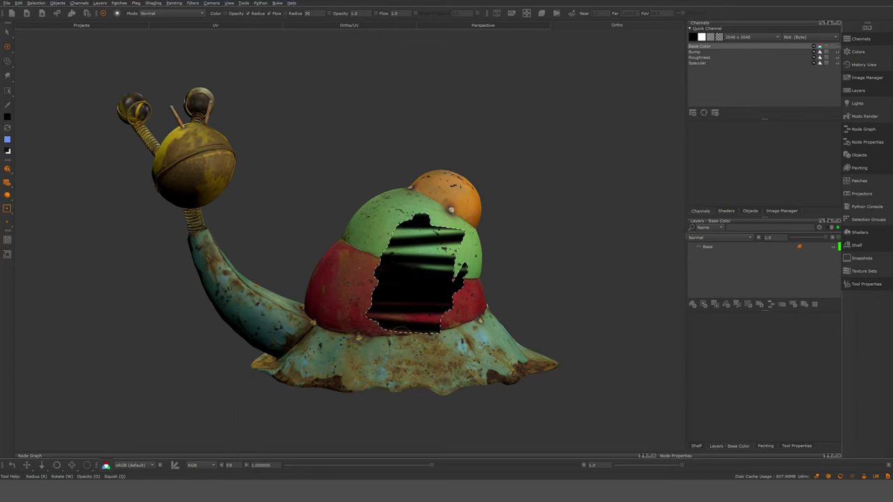
Step: Sample the red of the lower shell band as the foreground color with the Color Picker
click(7, 91)
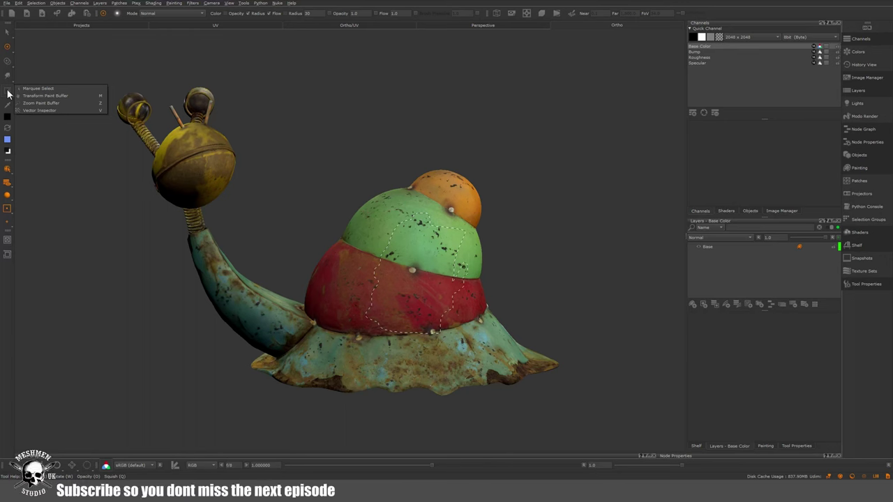
click(7, 105)
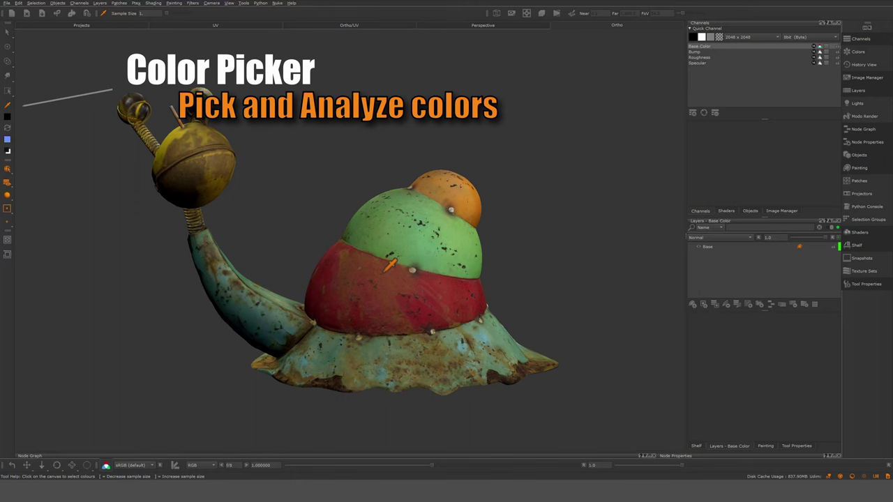
click(416, 306)
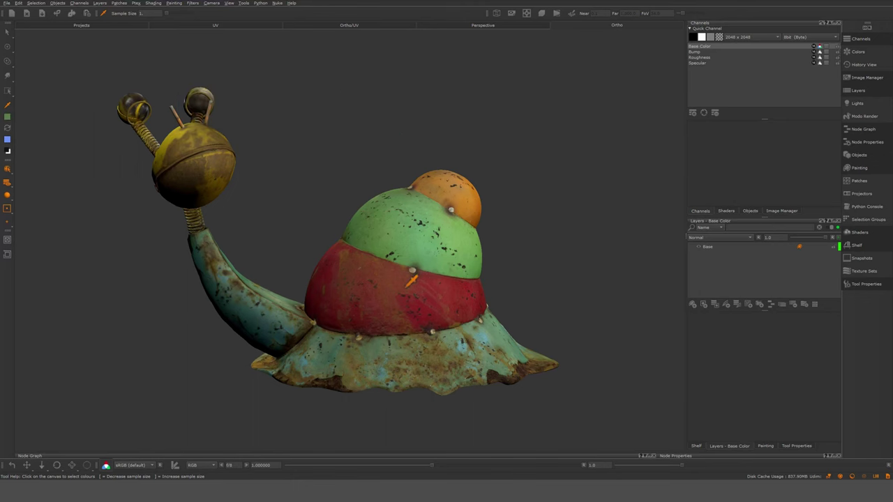
Step: Paint a test stroke in the sampled red over the shell and undo it
key(p)
drag(392, 247, 397, 300)
key(ctrl+z)
key(ctrl+z)
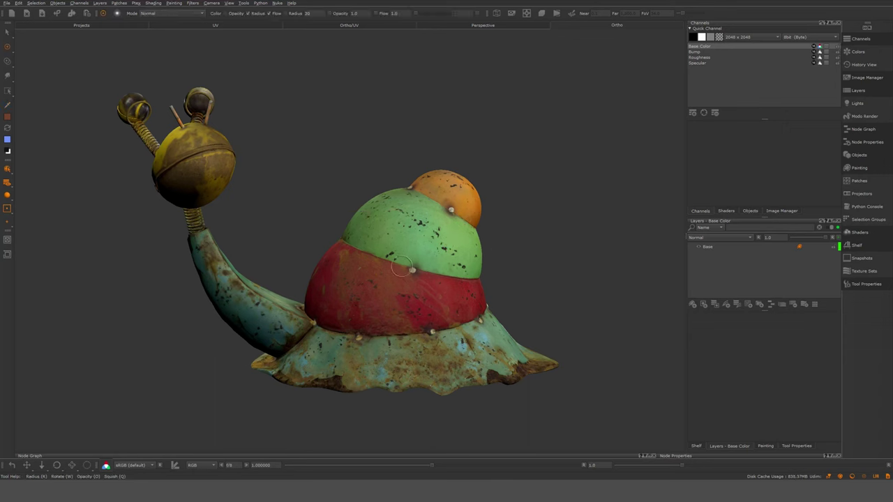
Step: Reset the paint colors, sample the shell's green, and swap it to the background color with black as the foreground
key(c)
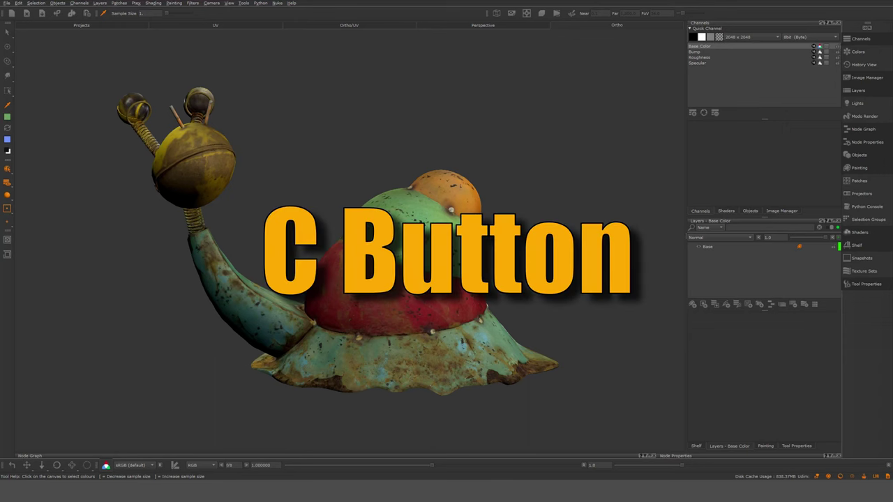
key(p)
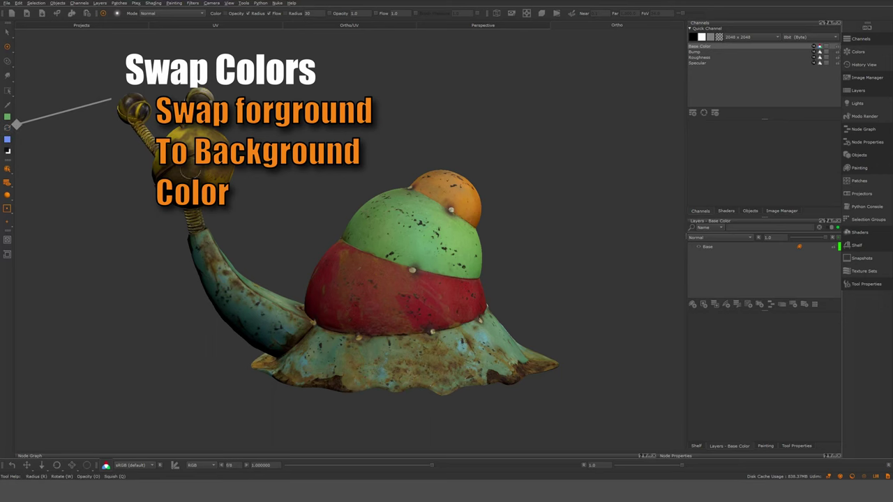
key(d)
alt+middle_drag(403, 251, 405, 242)
key(c)
click(411, 242)
key(x)
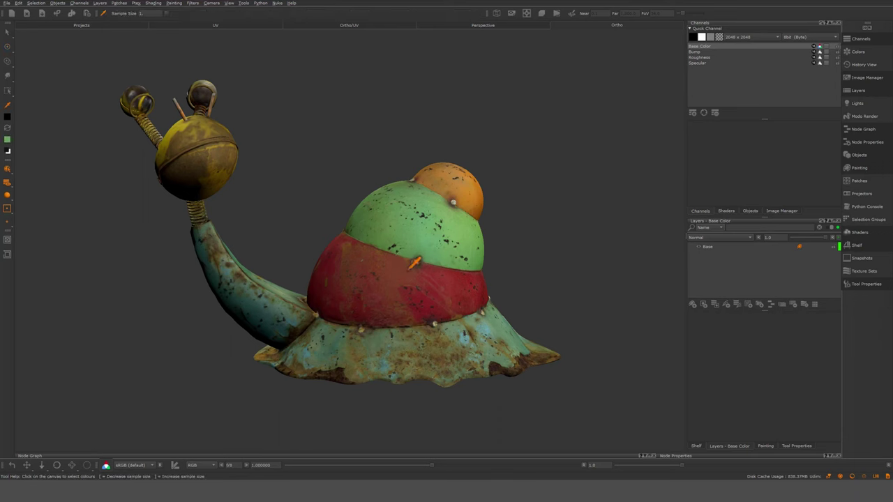
Step: Sample the red shell band as the foreground color, and reset the colors to black foreground and white background
click(415, 259)
key(p)
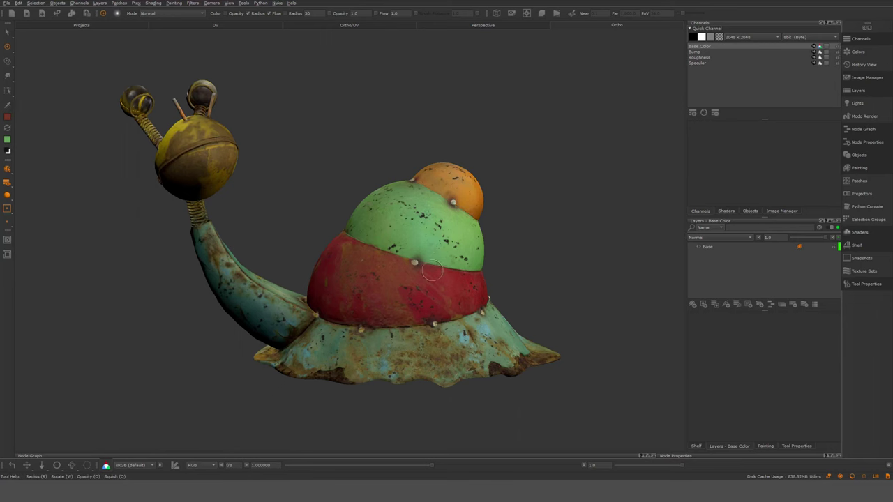
key(d)
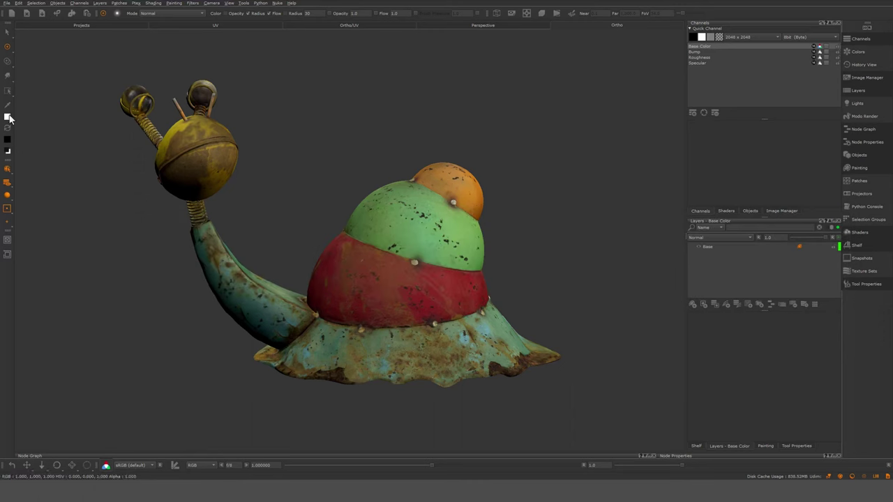
key(x)
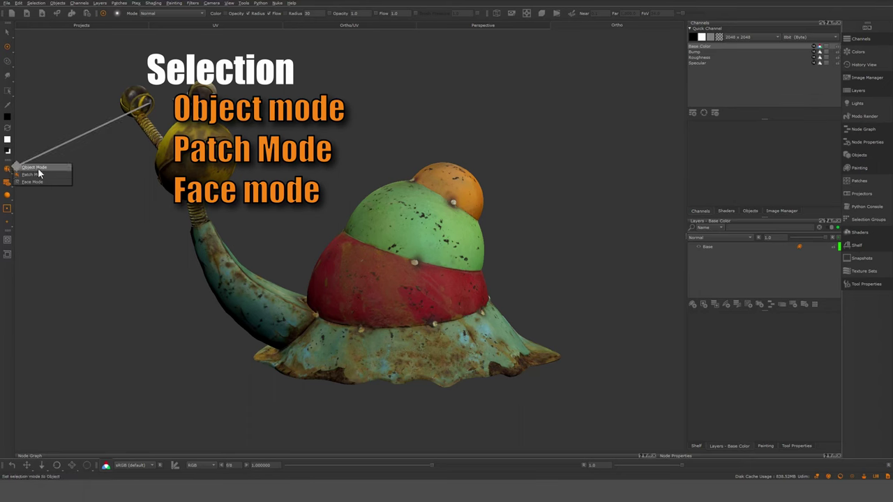
Step: Activate the Select tool in Object Mode and select the whole snail
click(40, 168)
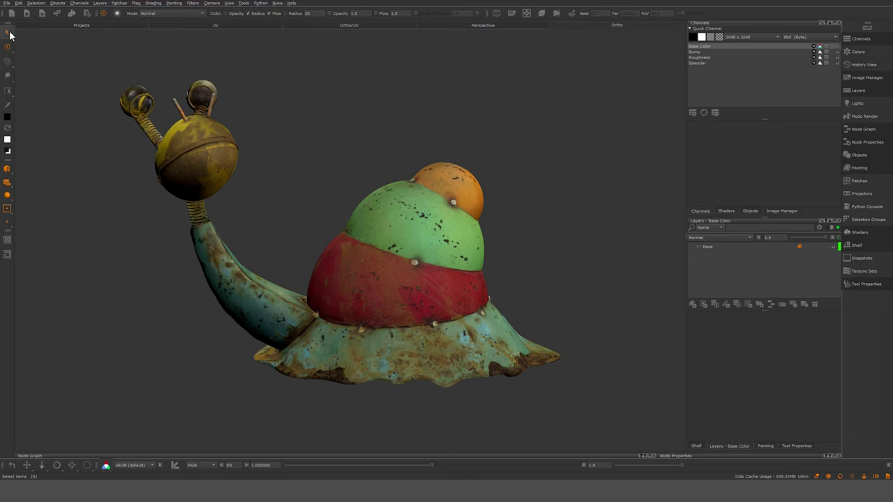
click(8, 33)
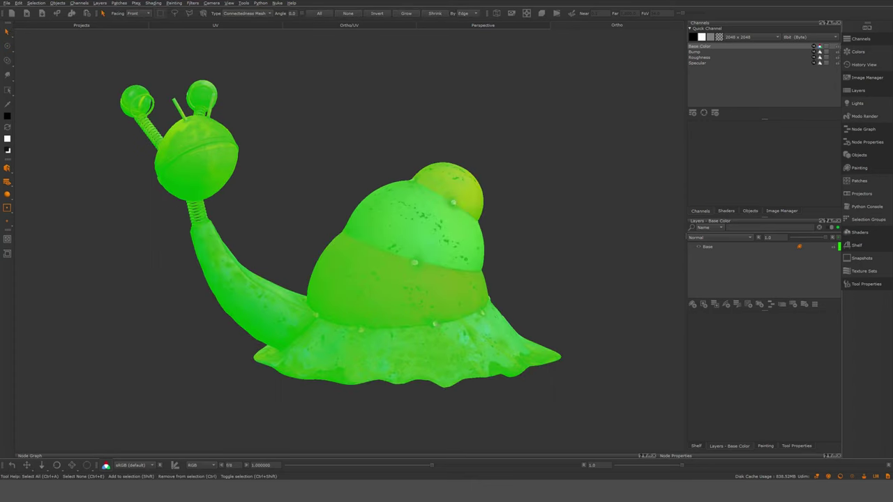
Step: Switch the selection to Patch Mode and select patches on the shell, head and neck one after another
click(7, 169)
click(28, 173)
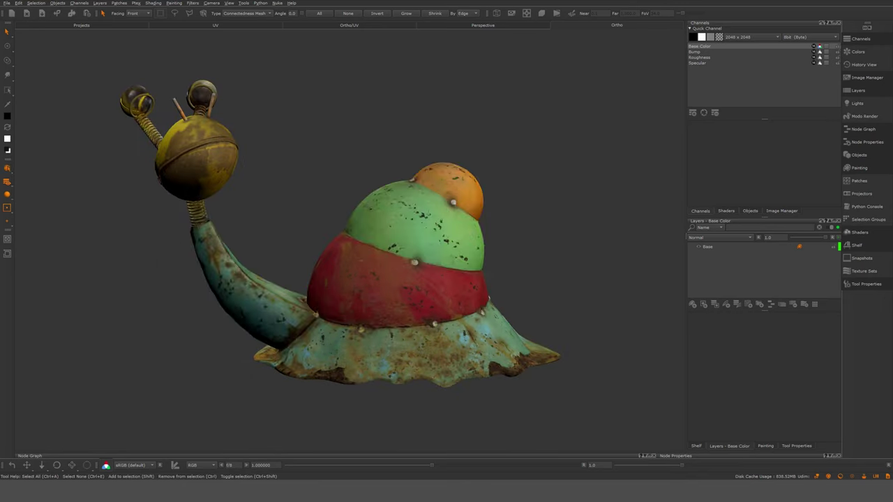
click(425, 239)
click(414, 297)
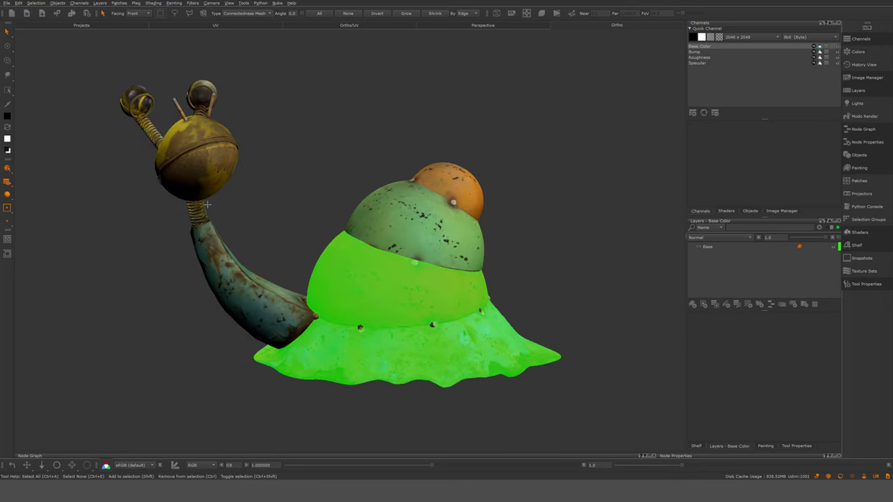
click(178, 169)
click(342, 275)
click(270, 303)
Step: Switch to Face Mode, select the green shell, red band and foot meshes in turn, and clear the selection
click(8, 169)
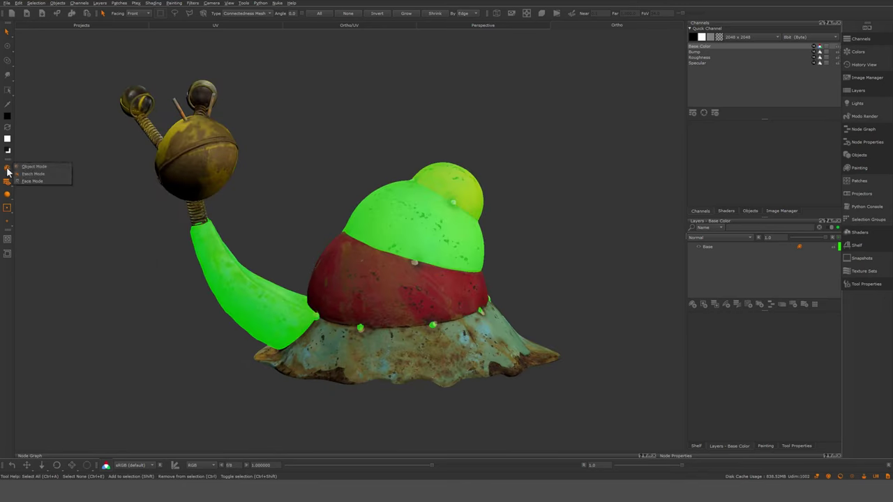
click(27, 182)
drag(283, 253, 220, 311)
click(462, 240)
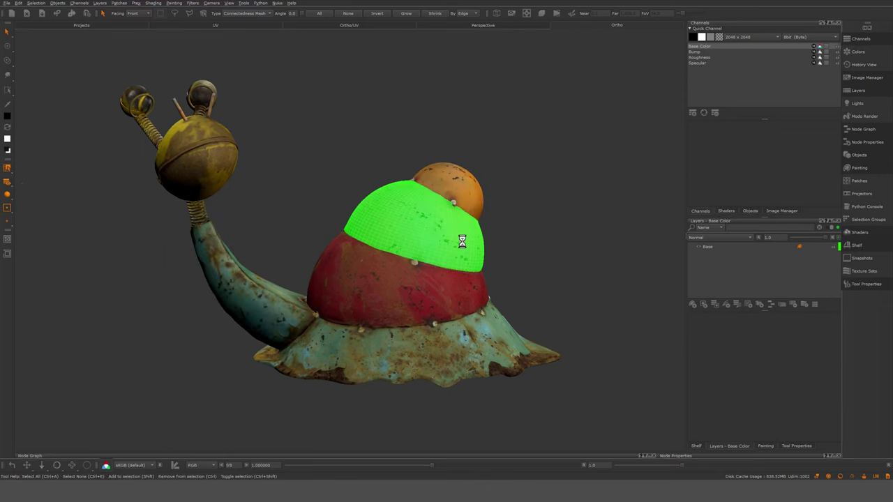
click(422, 296)
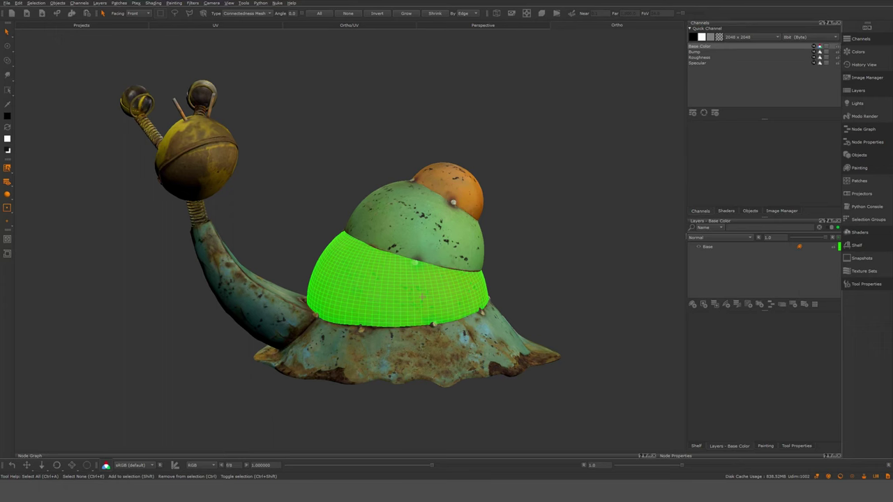
click(407, 340)
click(521, 279)
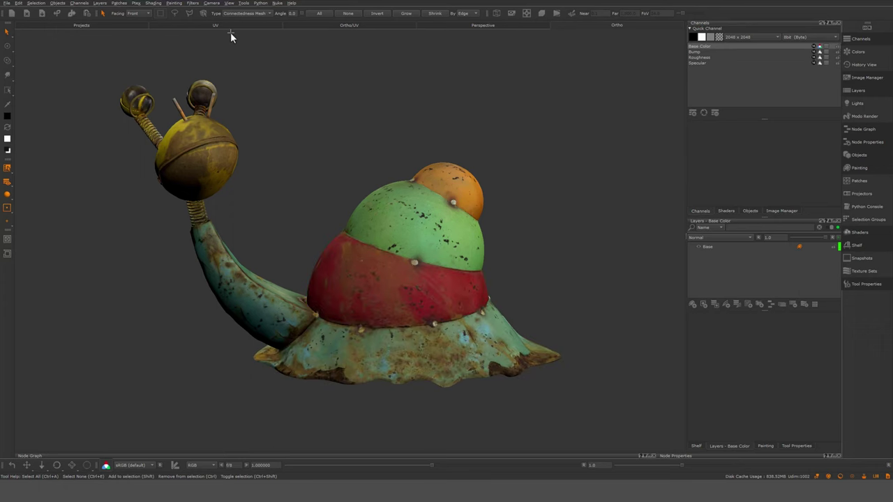
Step: Set the face selection type to Edge Angles and repeatedly grow a face selection on the green shell section
click(245, 14)
click(407, 15)
click(407, 15)
click(407, 15)
click(407, 15)
click(407, 15)
click(407, 16)
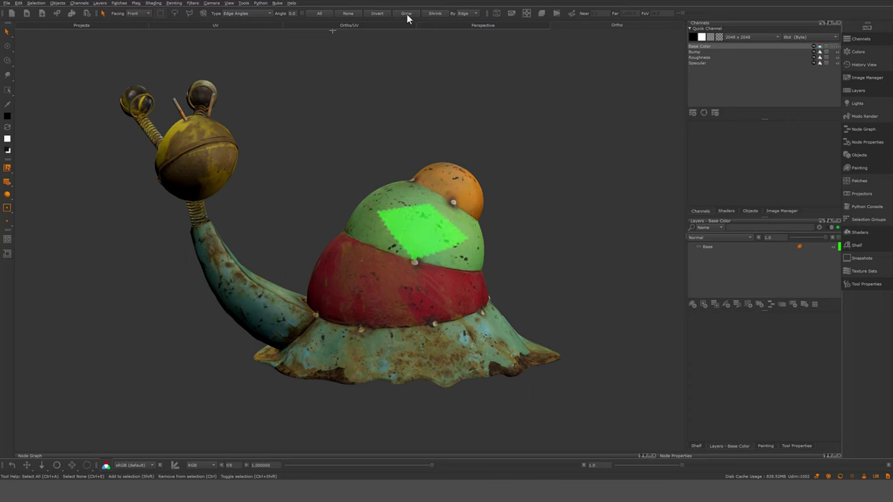
Step: Shrink the face selection on the green shell section four times
click(431, 15)
click(431, 15)
click(430, 15)
click(430, 16)
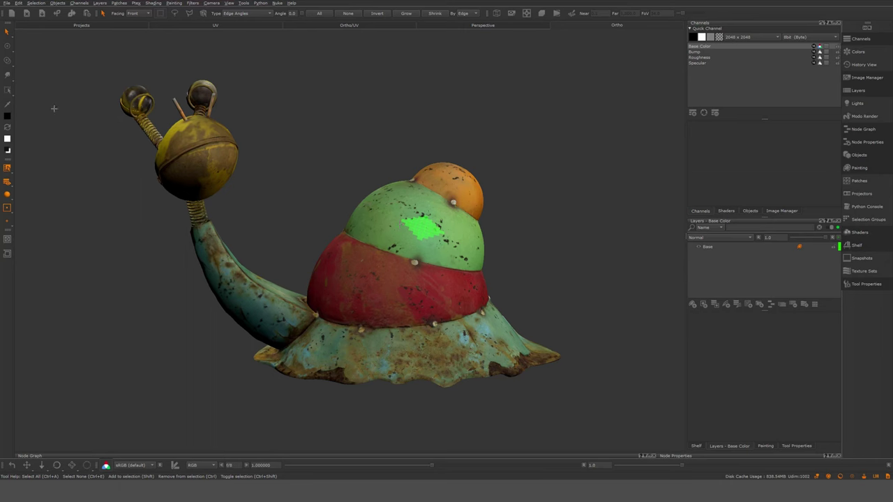
click(9, 183)
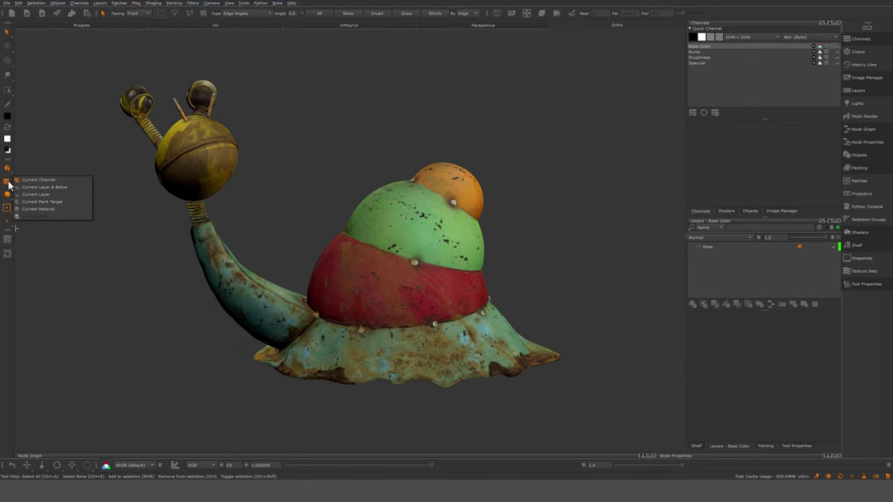
click(74, 147)
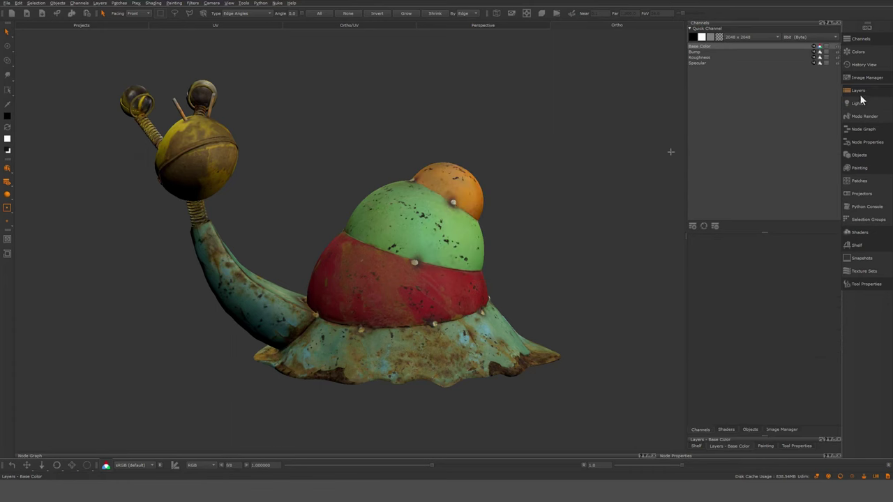
Step: Dock the Layers palette above the Painting settings and add a Cloud procedural layer over the Base layer
mouse_move(862, 94)
mouse_down()
mouse_move(821, 115)
mouse_move(741, 210)
mouse_up()
key(Tab)
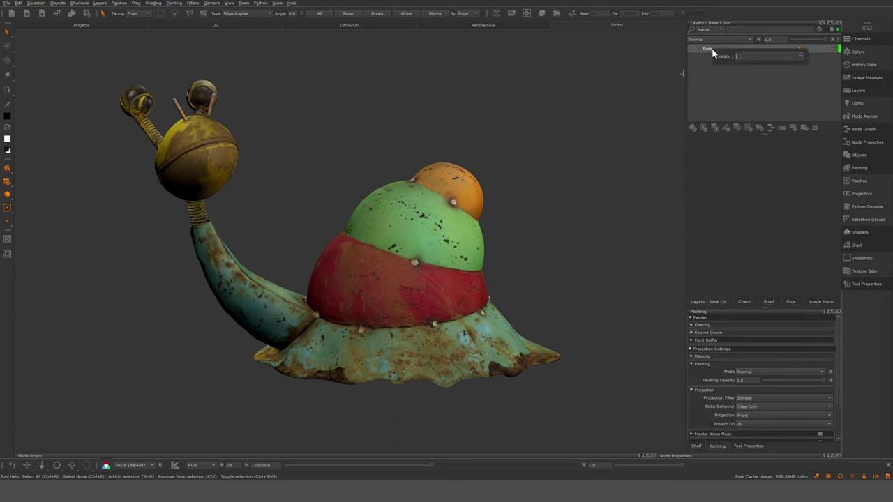
text(clou)
key(Return)
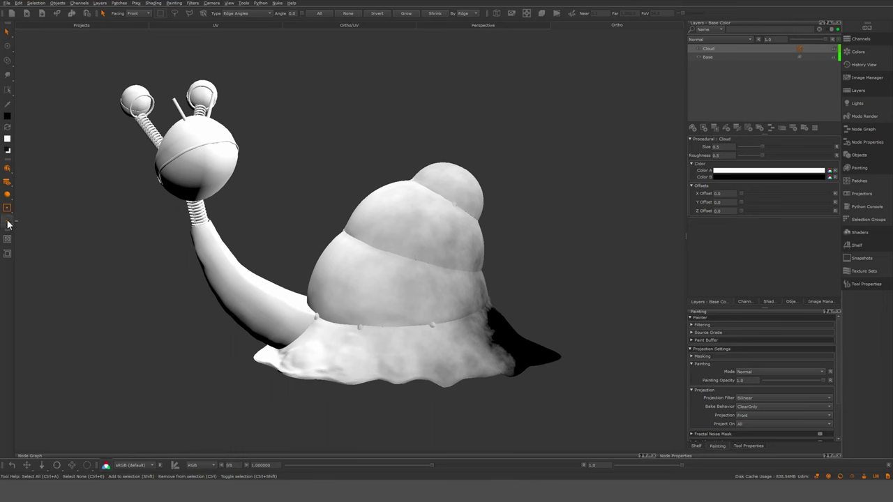
Step: Set the display to Current Layer & Below and compare layers by selecting Base and Cloud in turn
click(7, 182)
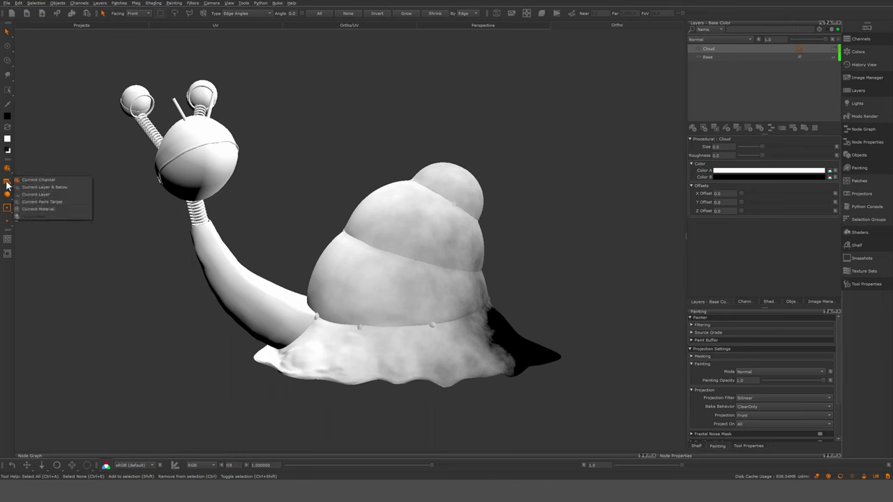
click(44, 187)
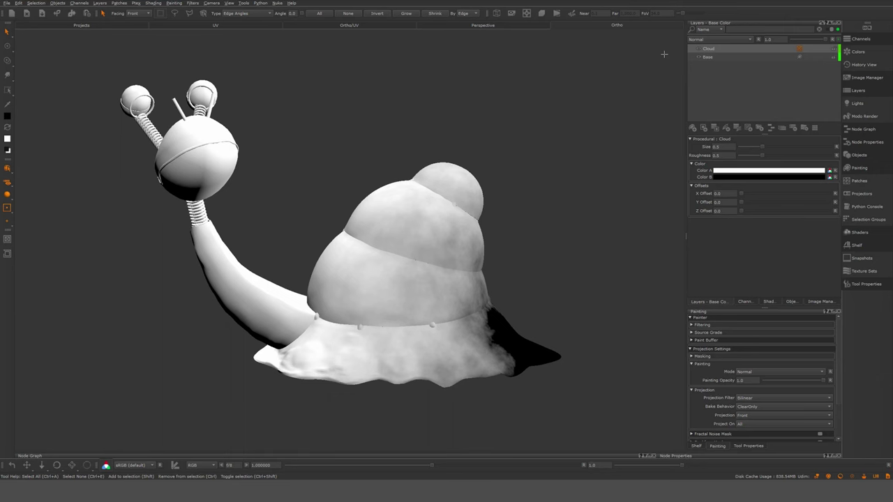
click(708, 57)
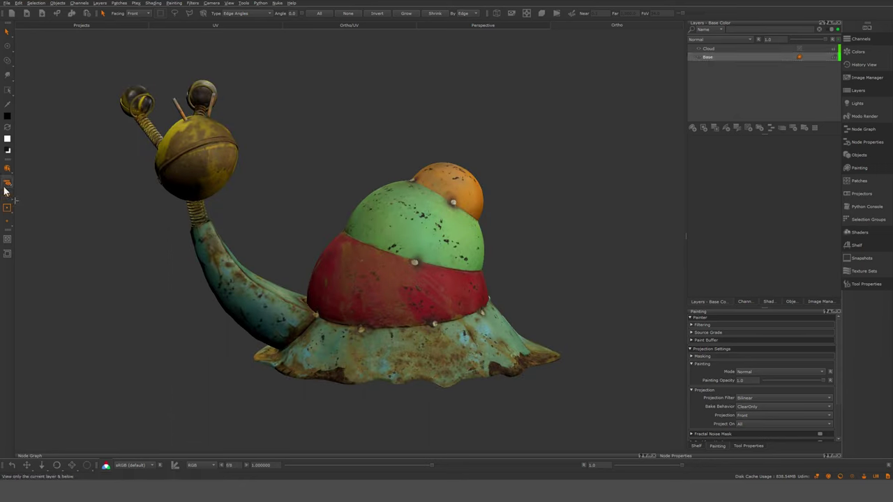
click(711, 48)
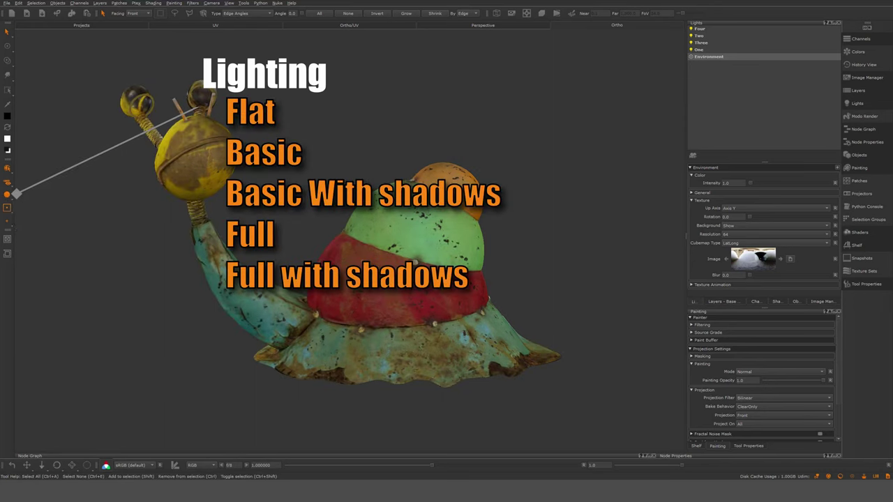
Step: Set the lighting on the snail model to Basic
click(7, 207)
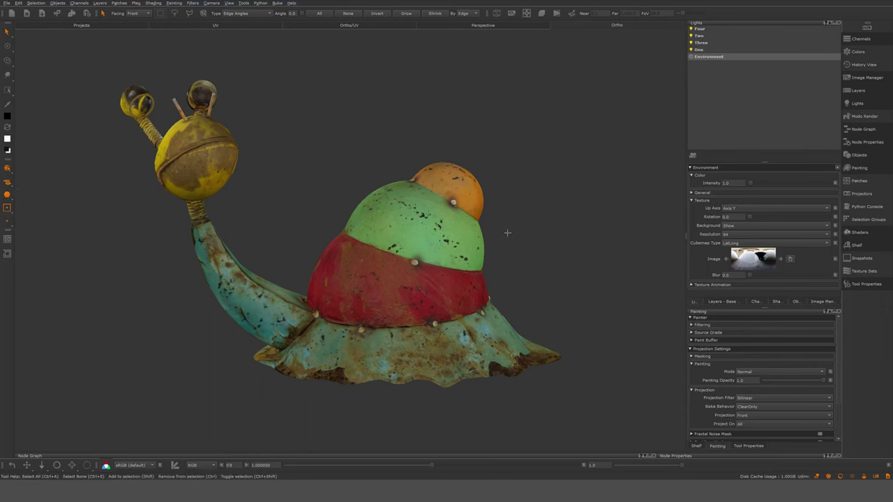
click(10, 207)
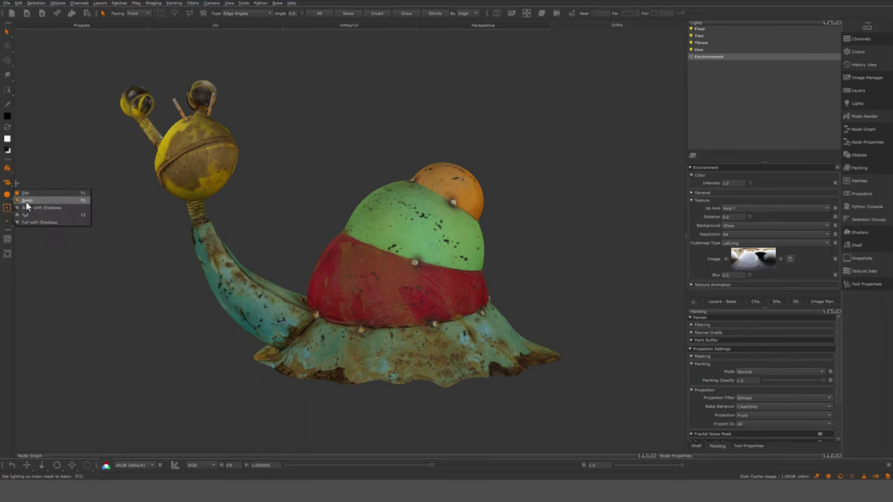
click(26, 205)
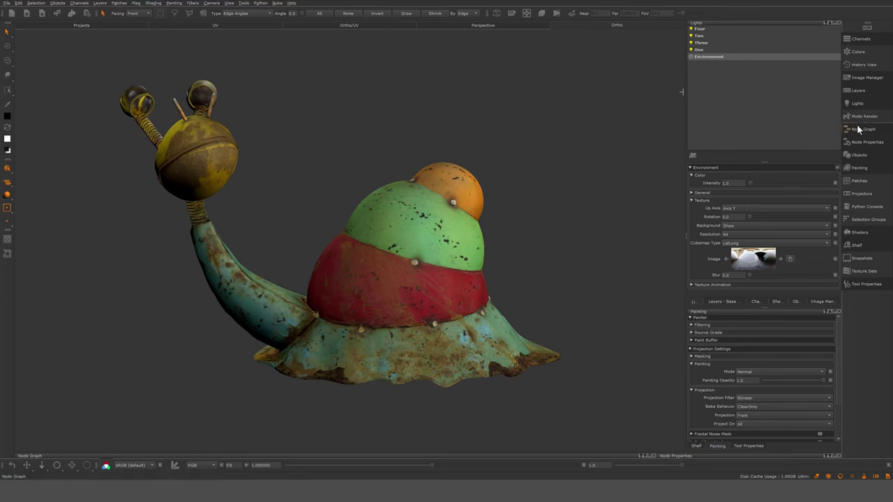
Step: Switch off lights One, Three and Two, and adjust the position of light Four
click(691, 50)
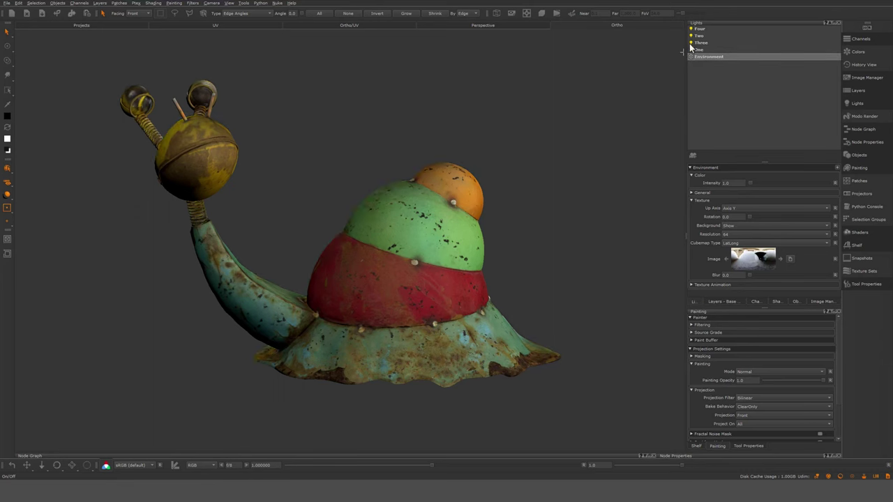
click(692, 44)
click(691, 36)
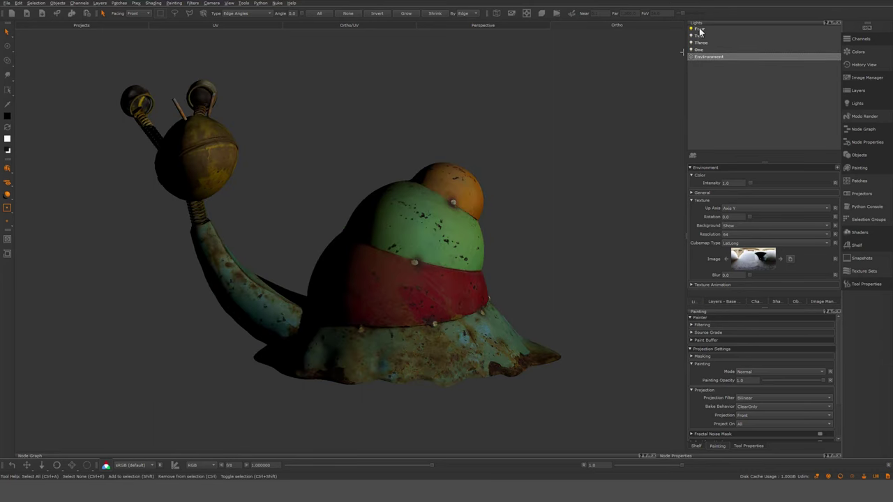
click(700, 30)
drag(739, 227, 747, 231)
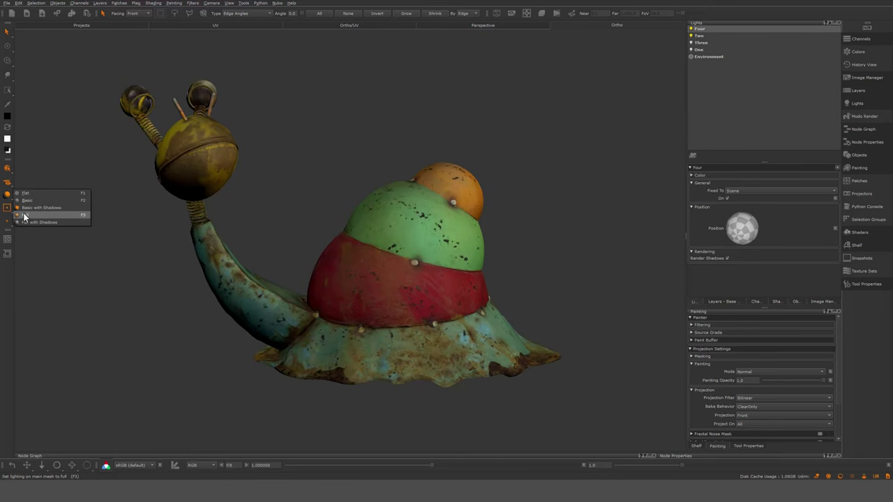
Step: Set the lighting to Full, then to Full with Shadows
click(25, 215)
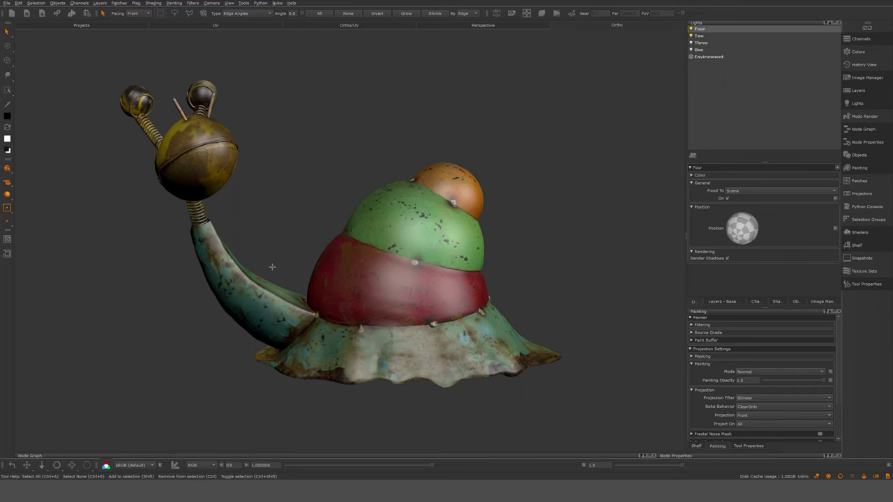
click(7, 207)
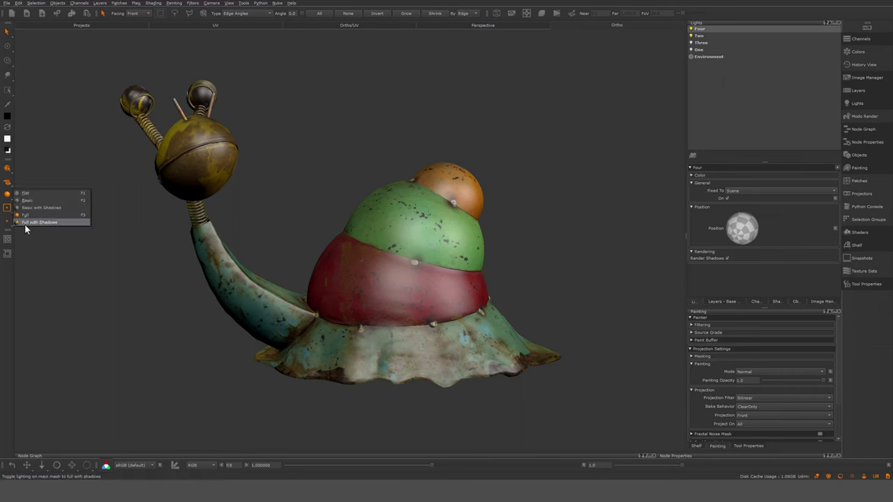
click(25, 223)
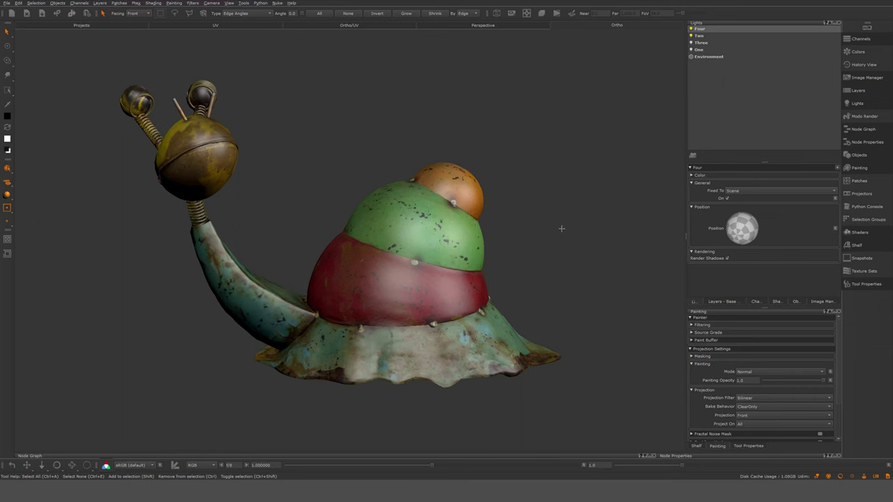
Step: Adjust the position of light Four with light Two switched off, then switch off light Four
click(699, 28)
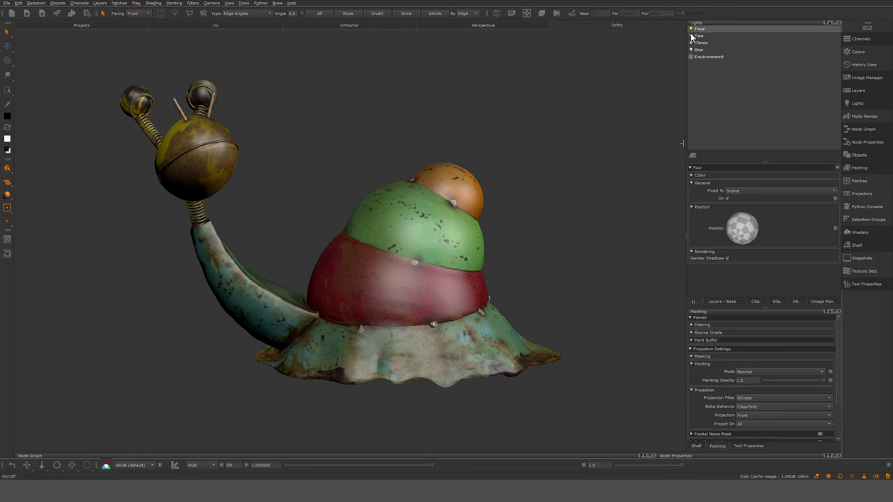
drag(745, 232, 745, 230)
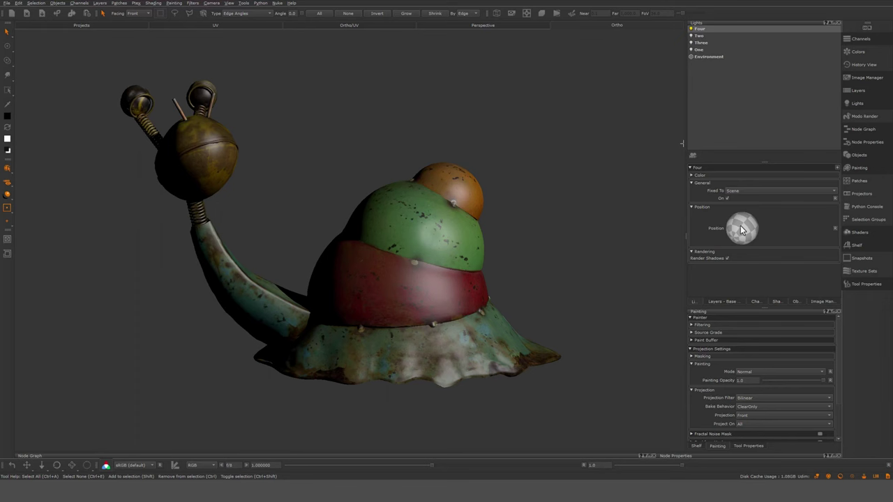
click(695, 35)
click(691, 29)
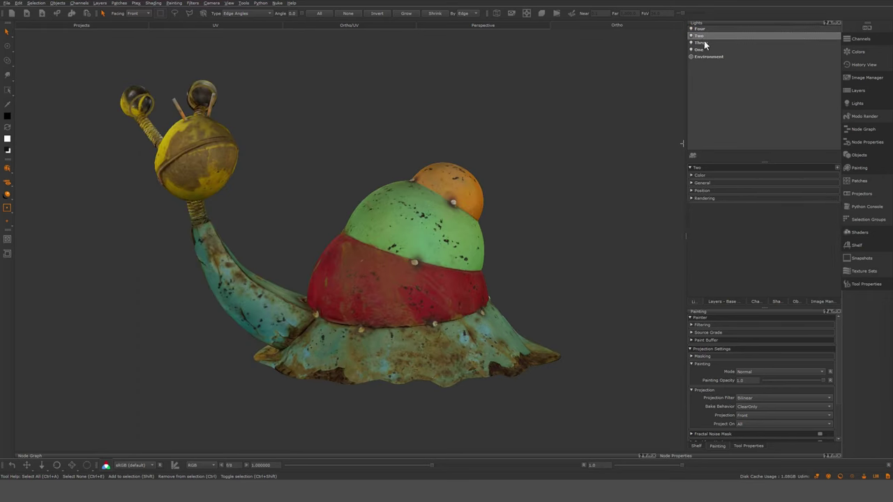
Step: Switch on light Two and enable Render Shadows in its rendering settings
click(691, 36)
click(696, 200)
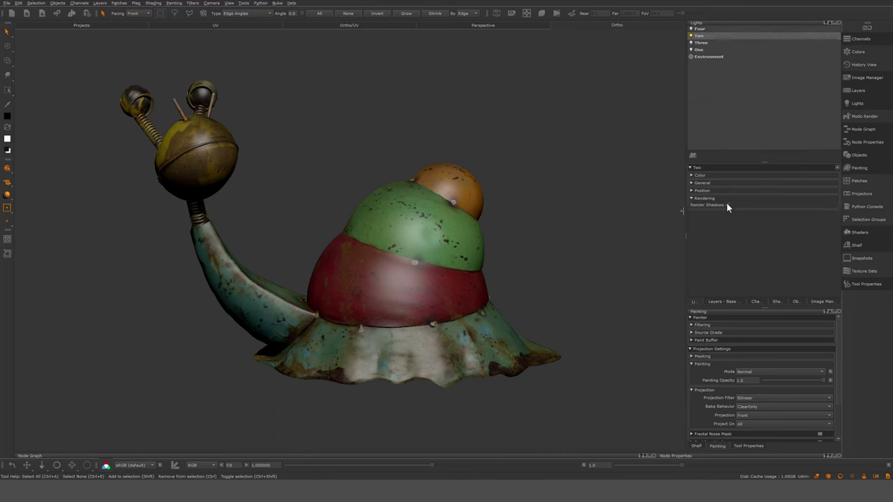
click(727, 206)
Step: Examine the Shadow Maps settings in the GPU preferences and accept the preferences
click(21, 3)
click(28, 29)
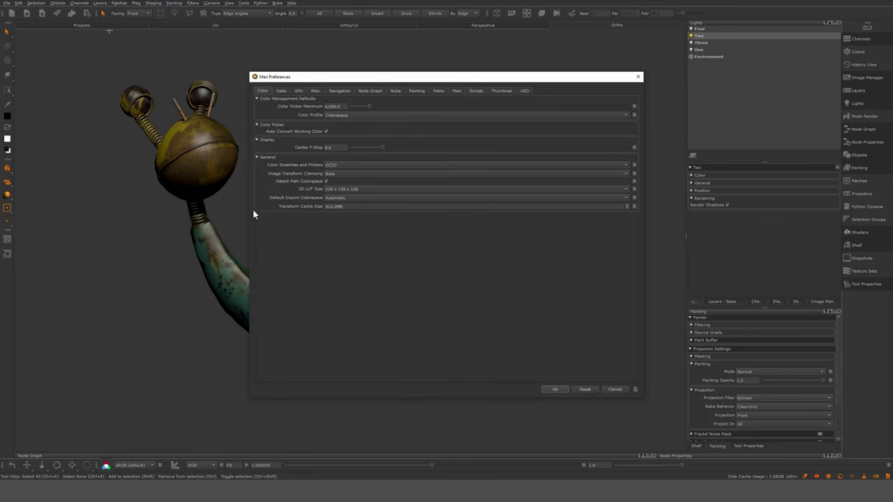
click(303, 92)
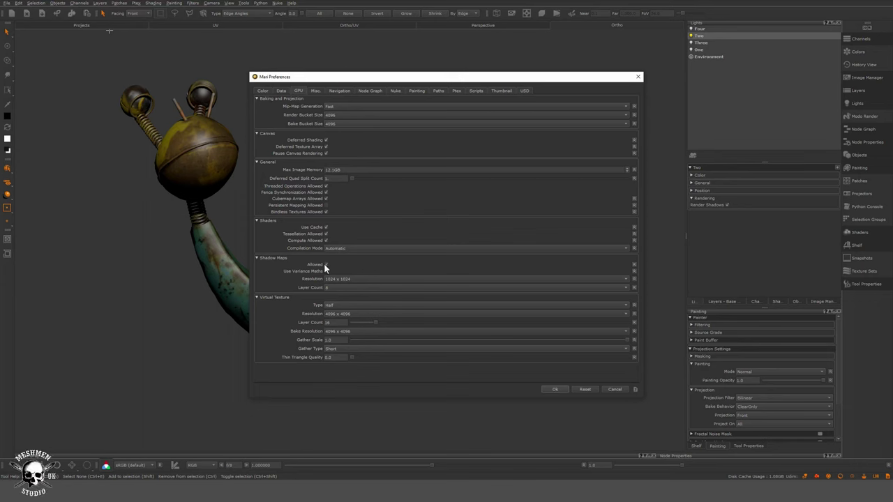
click(558, 392)
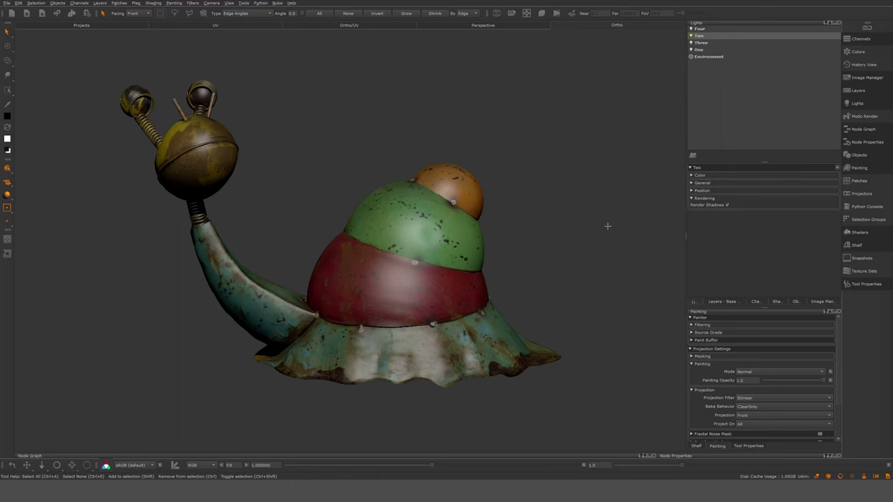
Step: Turn on Mirror Projecting X and activate the Paint tool
click(9, 209)
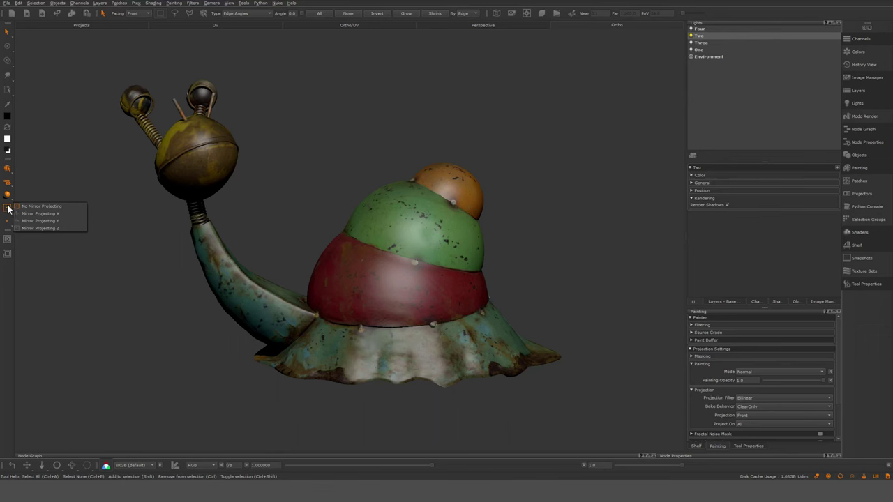
click(23, 207)
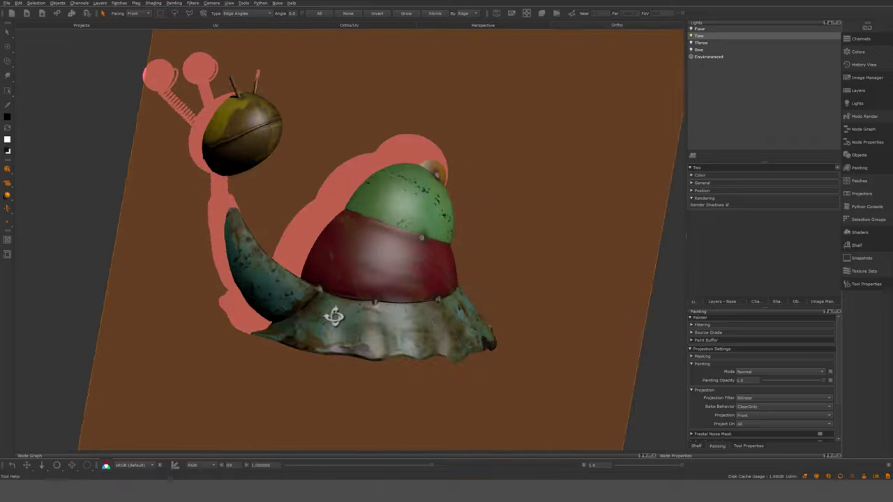
alt+drag(332, 315, 392, 304)
key(p)
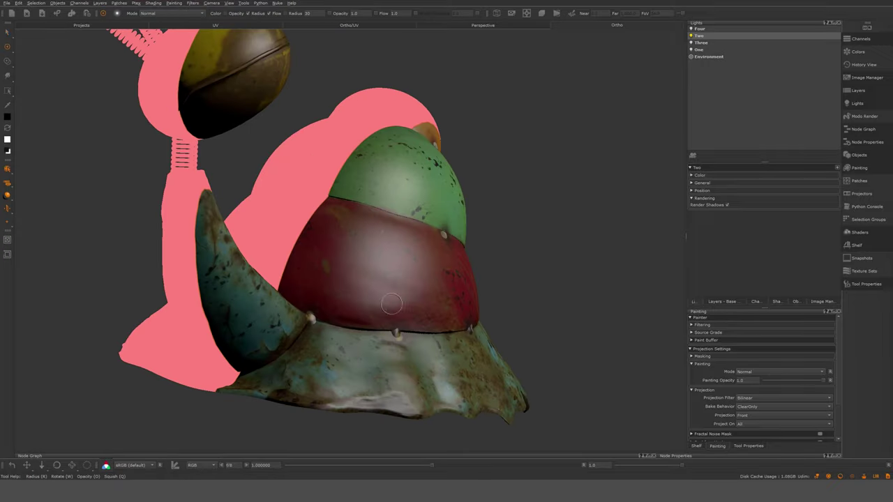
Step: Try black mirrored brush strokes across the green and red shell sections, then clear the paint
alt+drag(446, 223, 425, 215)
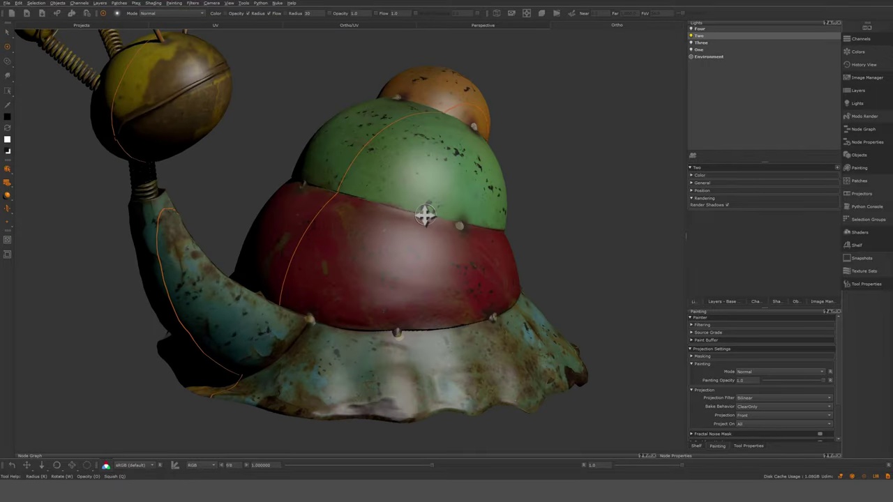
alt+right_drag(424, 215, 530, 258)
alt+drag(538, 268, 511, 280)
alt+right_drag(511, 280, 417, 265)
alt+drag(416, 265, 409, 275)
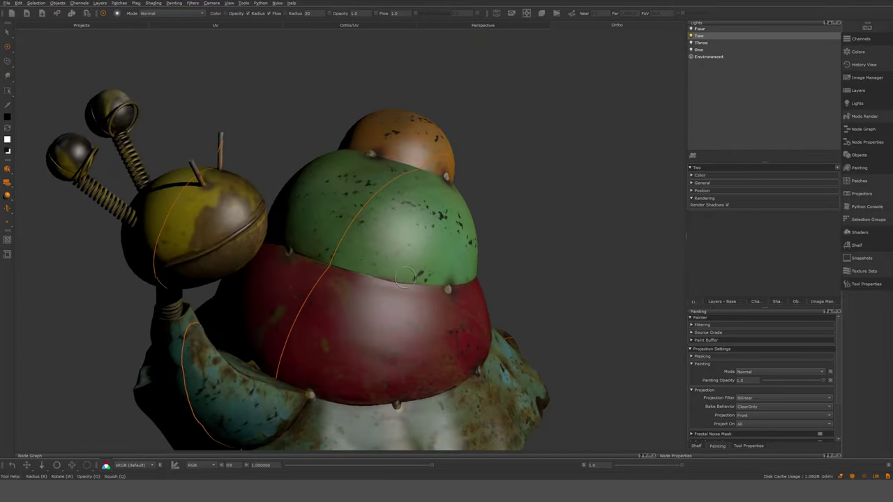
mouse_move(402, 244)
alt+mouse_down()
mouse_move(411, 265)
mouse_move(418, 253)
mouse_move(390, 244)
mouse_move(431, 236)
mouse_move(443, 218)
mouse_move(422, 197)
mouse_move(413, 238)
mouse_move(328, 356)
mouse_move(399, 295)
mouse_move(375, 281)
mouse_move(385, 273)
mouse_move(488, 258)
mouse_move(424, 267)
alt+mouse_up()
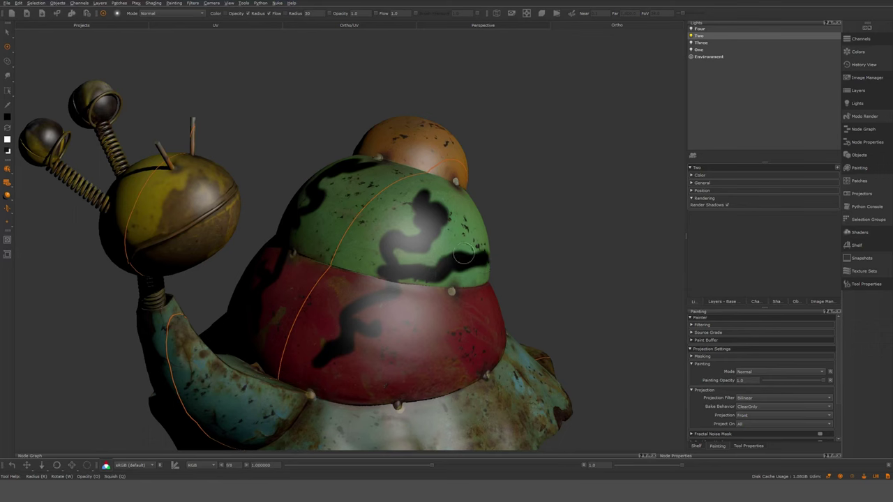
key(BackSpace)
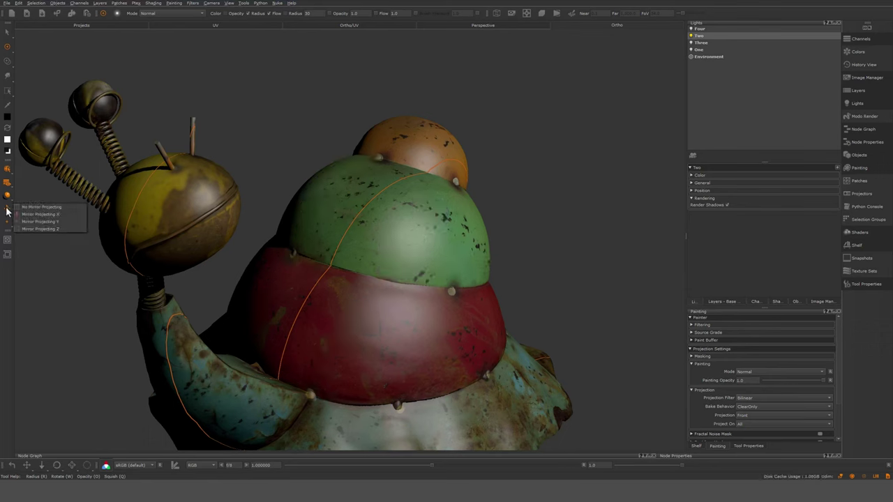
Step: Try Mirror Projecting Y, then paint black strokes on the shell with the paint buffer mirrored instead, and clear them
click(29, 223)
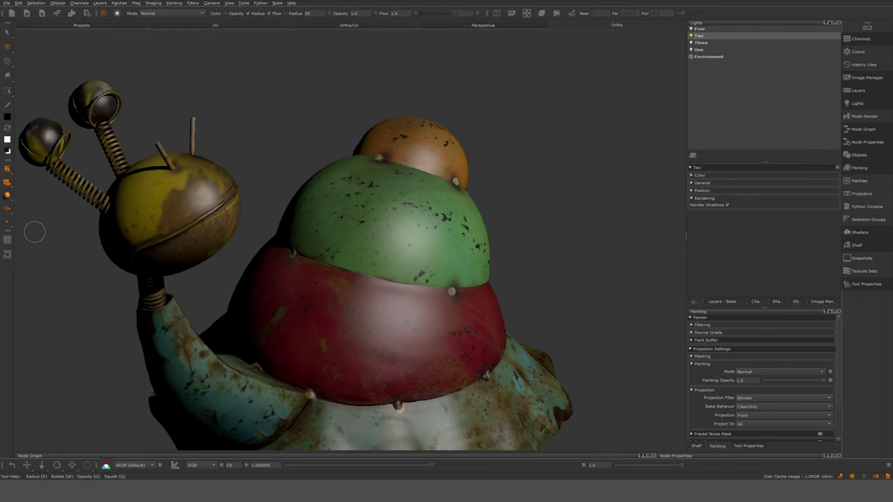
click(8, 210)
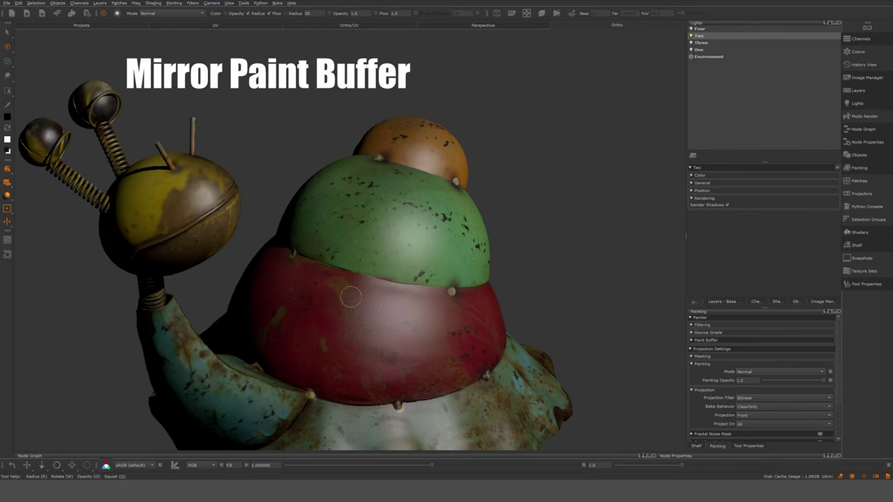
mouse_move(382, 300)
mouse_down()
mouse_move(365, 318)
mouse_move(438, 307)
mouse_move(403, 242)
mouse_move(406, 219)
mouse_move(385, 365)
mouse_move(416, 332)
mouse_up()
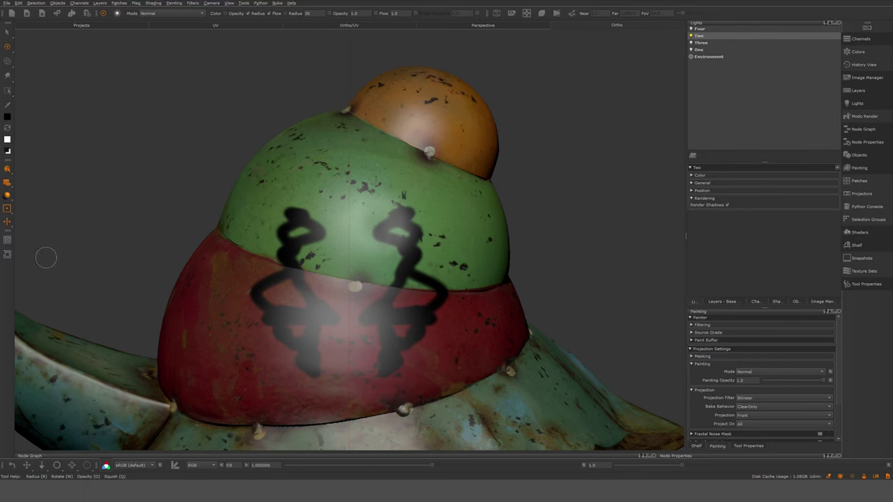
key(BackSpace)
Step: Paint black zigzag strokes over the green and red shell sections with mirroring off
mouse_move(241, 208)
mouse_down()
mouse_move(488, 199)
mouse_move(230, 373)
mouse_move(419, 352)
mouse_move(403, 305)
mouse_move(450, 320)
mouse_up()
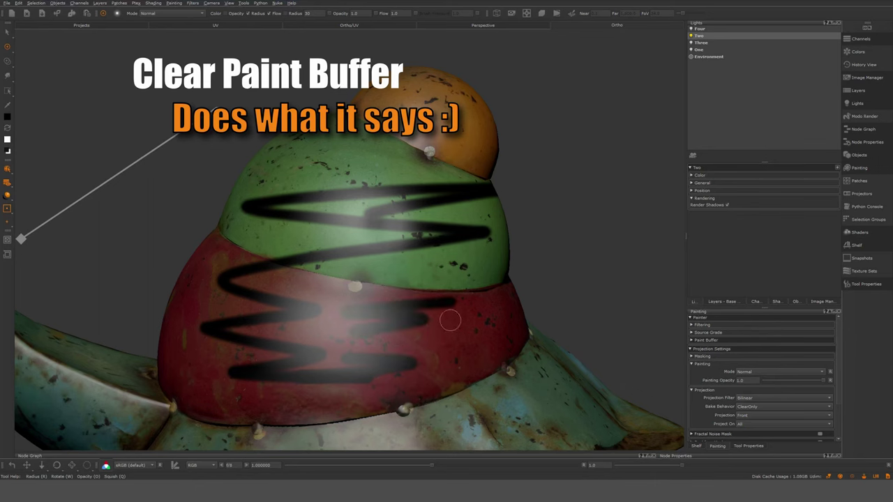
Step: Clear the black strokes from the paint buffer, then paint one new zigzag across the green and red shell sections and clear it
key(ctrl+shift+c)
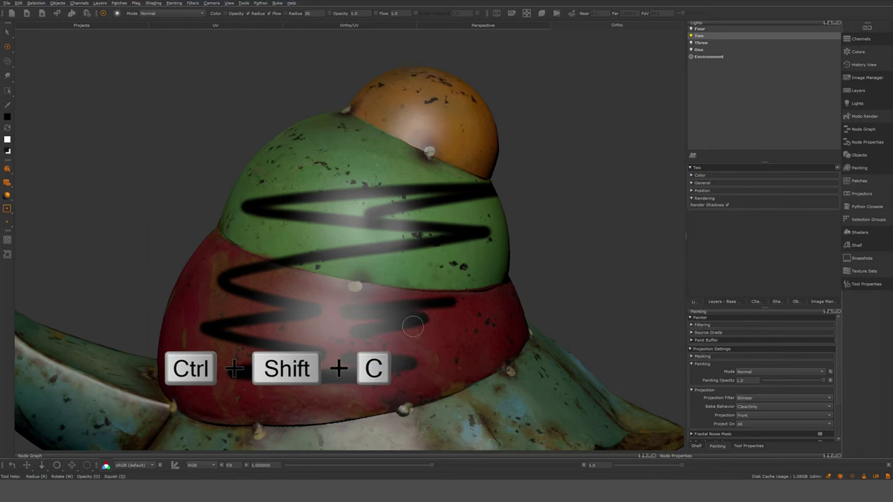
mouse_move(396, 252)
mouse_down()
mouse_move(416, 281)
mouse_move(352, 395)
mouse_up()
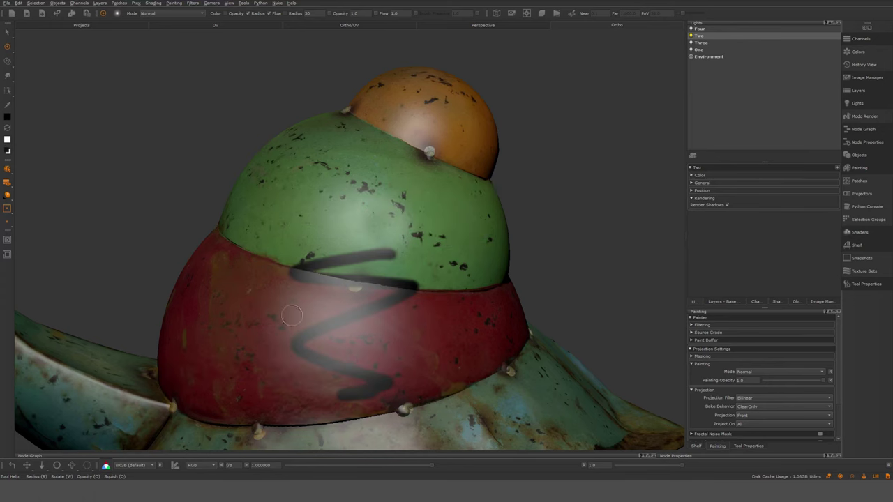
click(7, 239)
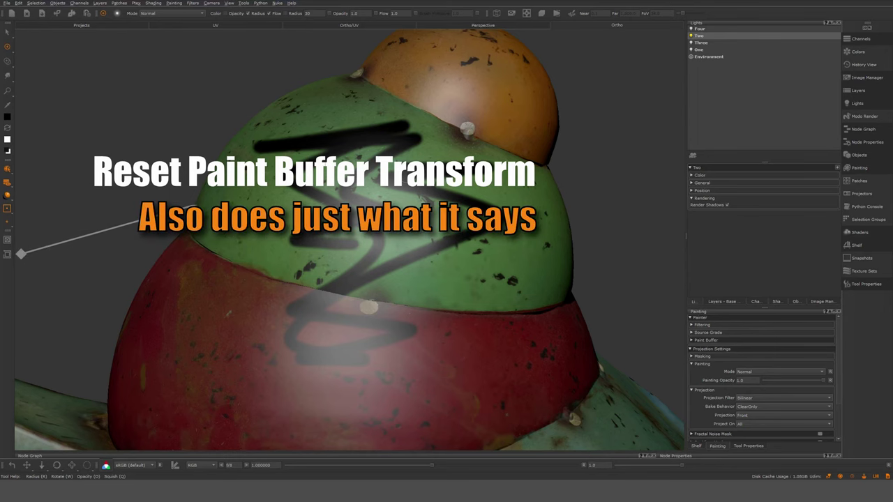
Step: Reset the paint buffer transform, then zoom the paint buffer out until its whole frame fits around the shell
click(8, 256)
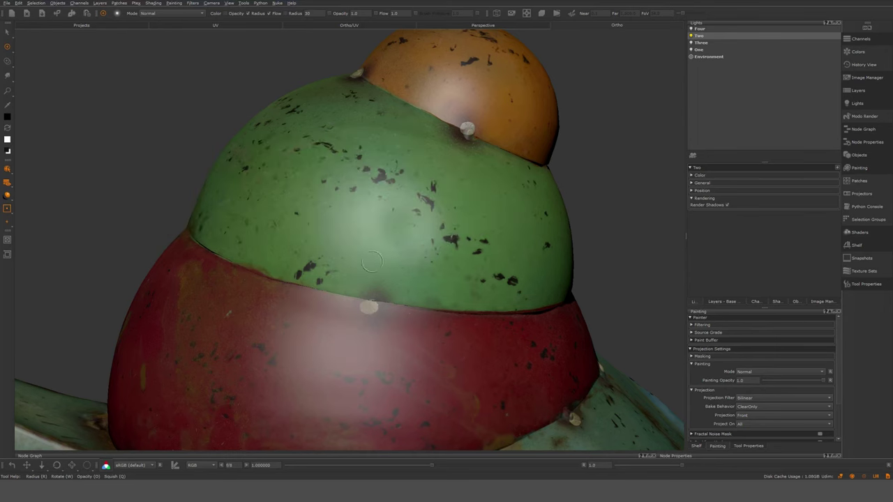
click(8, 106)
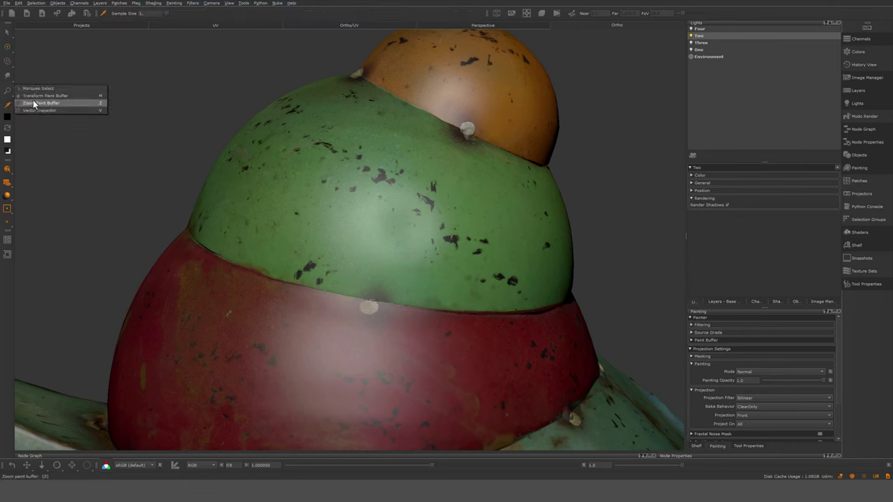
click(161, 99)
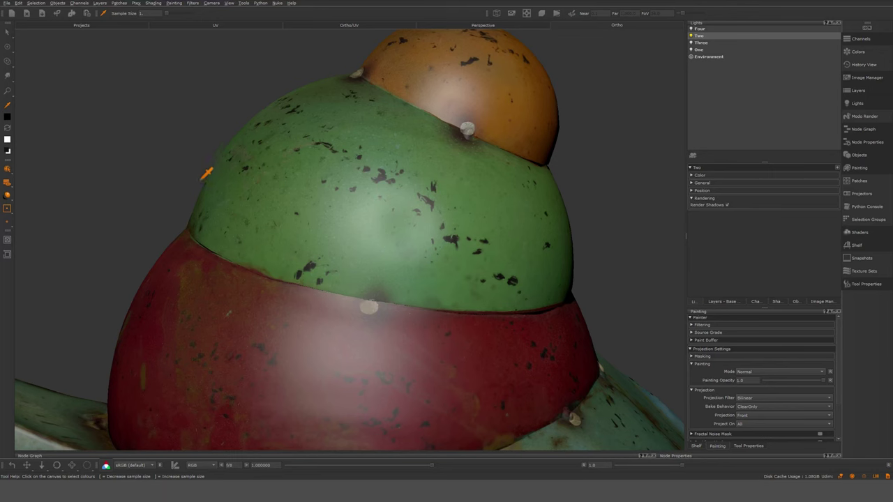
key(z)
drag(383, 233, 94, 200)
drag(437, 281, 429, 276)
key(c)
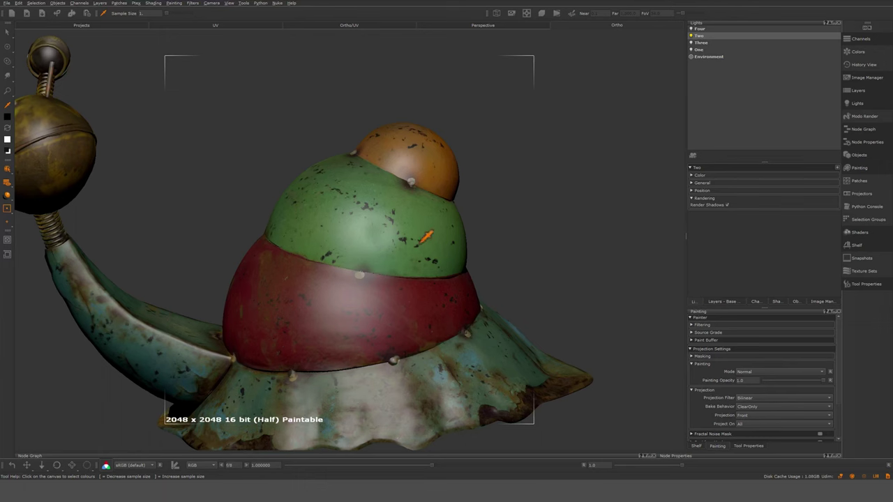
Step: Try black brush strokes across the shell and foot, running past the edges of the paint buffer frame, then clear them
key(p)
mouse_move(401, 380)
mouse_down()
mouse_move(63, 348)
mouse_move(31, 157)
mouse_up()
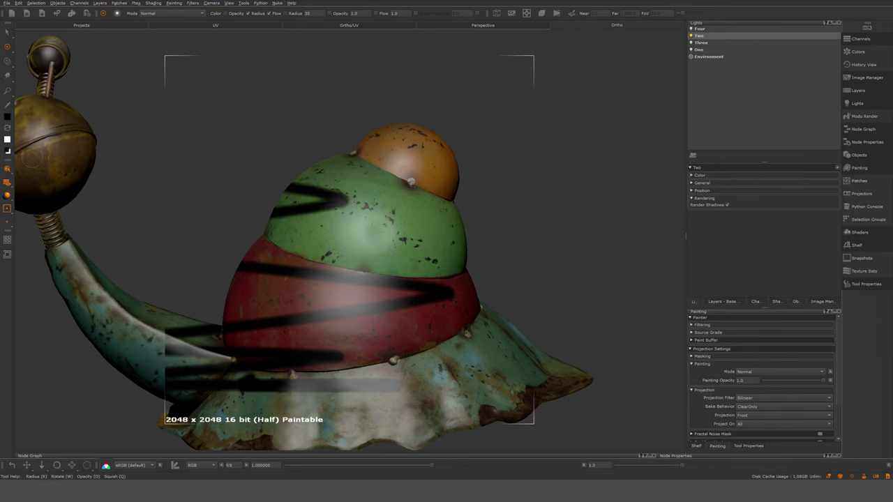
mouse_move(168, 379)
mouse_down()
mouse_move(333, 394)
mouse_move(534, 376)
mouse_move(419, 353)
mouse_move(343, 176)
mouse_move(539, 120)
mouse_up()
mouse_move(457, 209)
mouse_down()
mouse_move(346, 244)
mouse_move(363, 307)
mouse_up()
drag(321, 256, 390, 272)
click(345, 341)
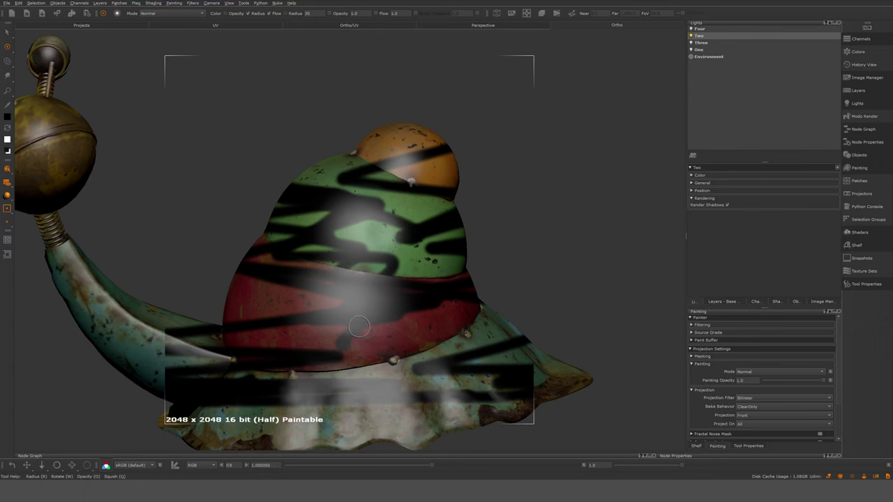
key(Delete)
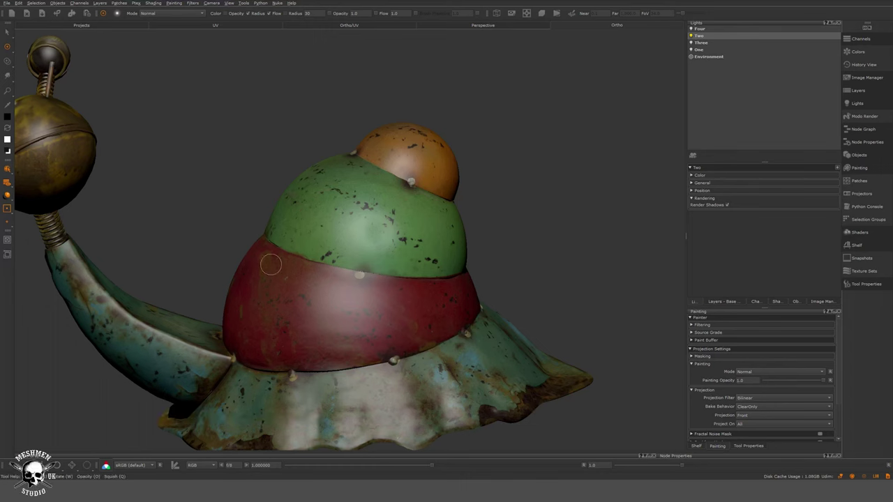
Step: Zoom the paint buffer in on the shell, try a brush stroke over the green section and undo it
key(z)
mouse_move(395, 315)
mouse_down()
mouse_move(353, 291)
mouse_move(1, 225)
mouse_up()
key(p)
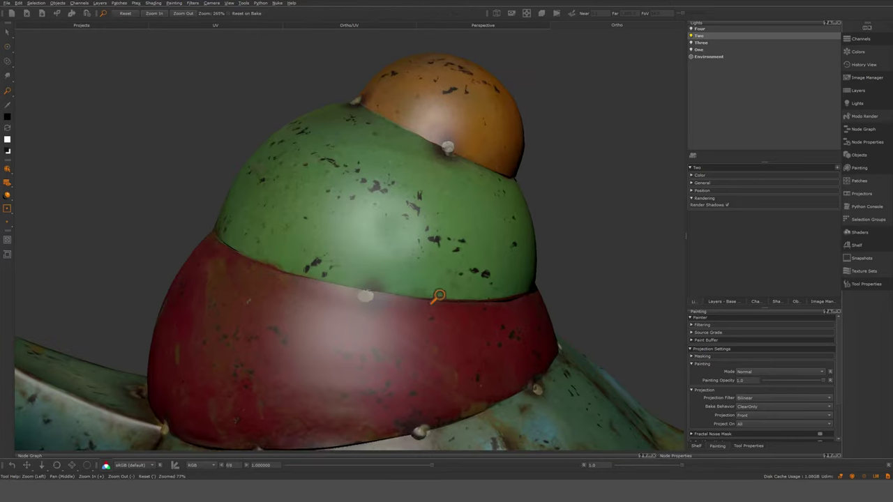
mouse_move(310, 259)
mouse_down()
mouse_move(416, 246)
mouse_move(328, 202)
mouse_up()
key(ctrl+z)
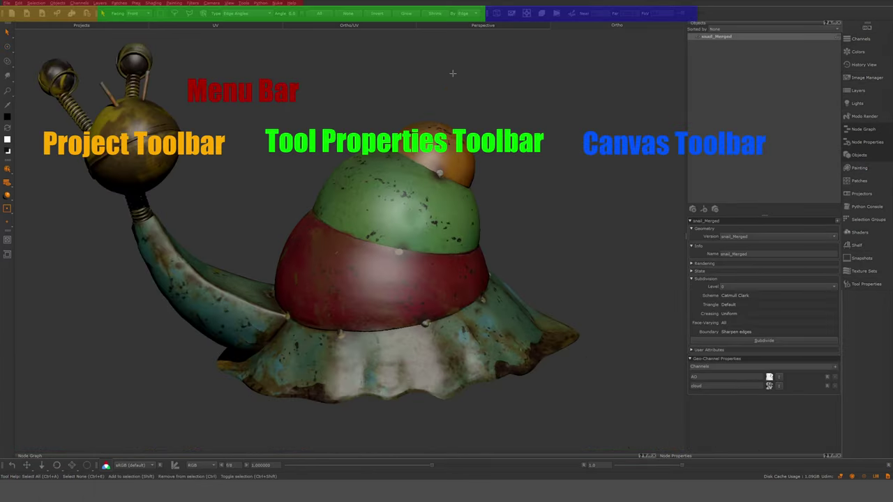
Step: Alternate between the Select and Paint tools to examine how the tool properties change with each tool
click(8, 35)
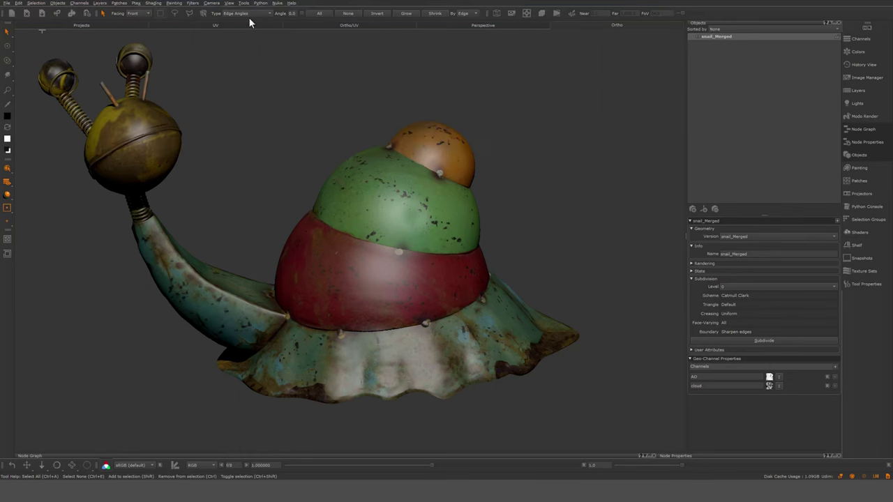
key(p)
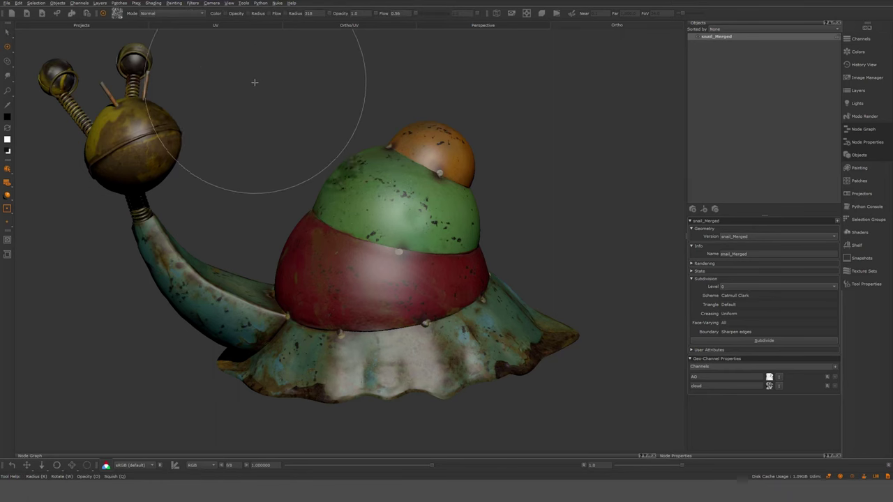
click(7, 32)
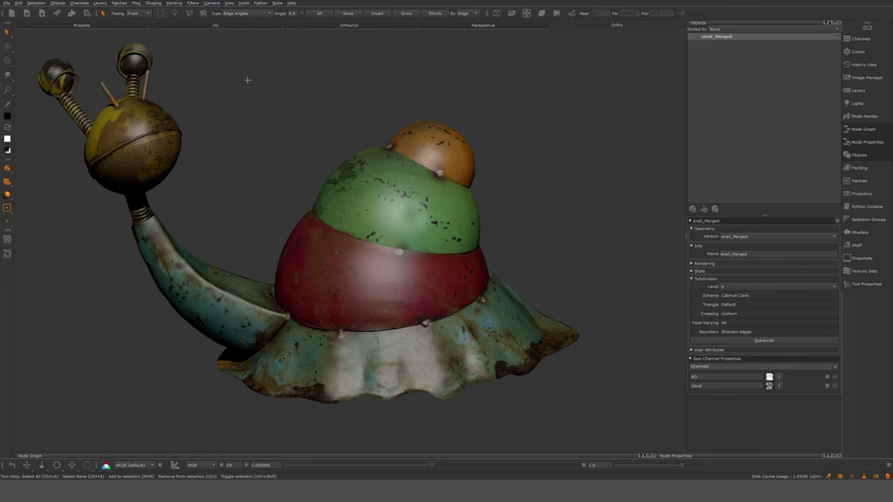
key(p)
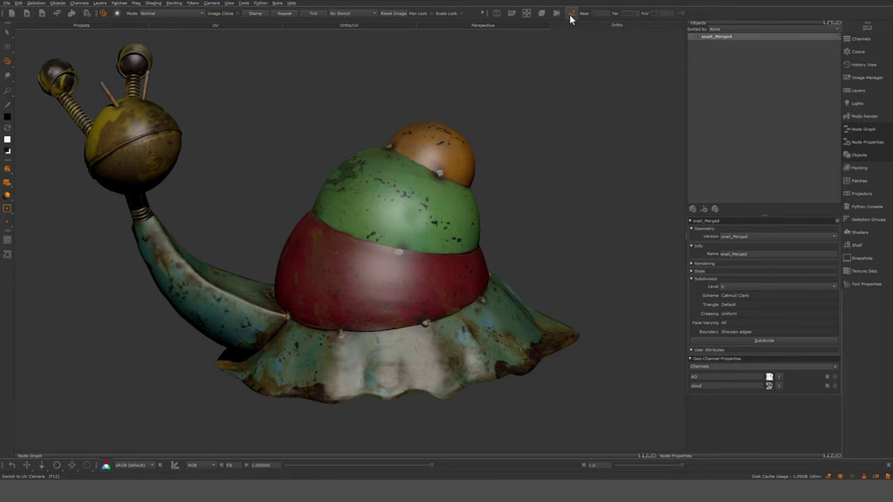
Step: Cycle the canvas through the UV, Perspective and Ortho cameras to compare the projections
click(571, 14)
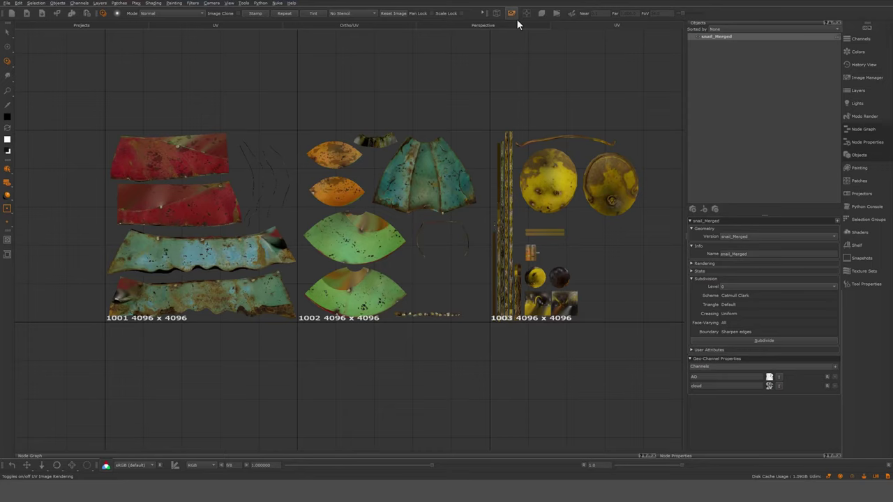
click(556, 14)
click(556, 14)
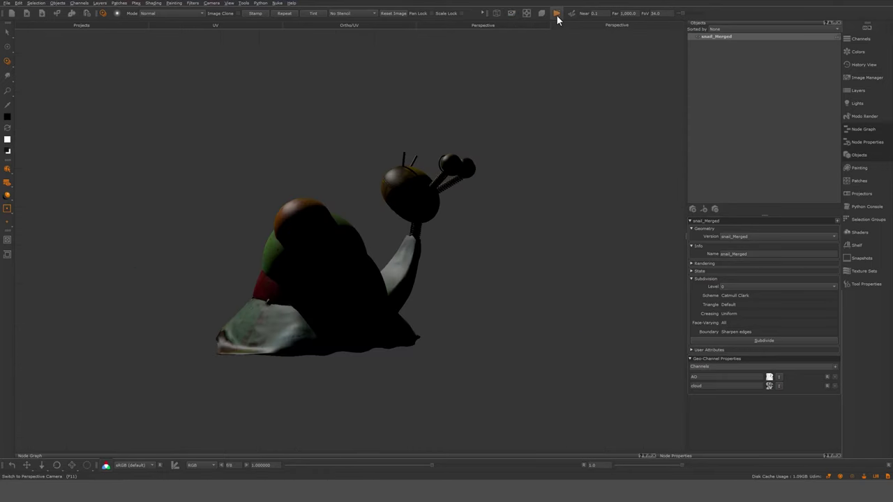
click(541, 14)
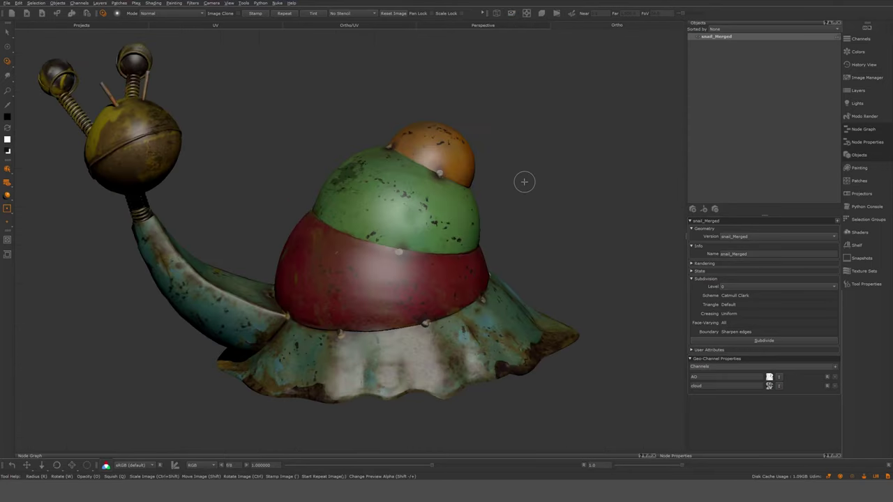
mouse_move(509, 128)
alt+mouse_down()
mouse_move(523, 119)
mouse_move(514, 125)
alt+mouse_up()
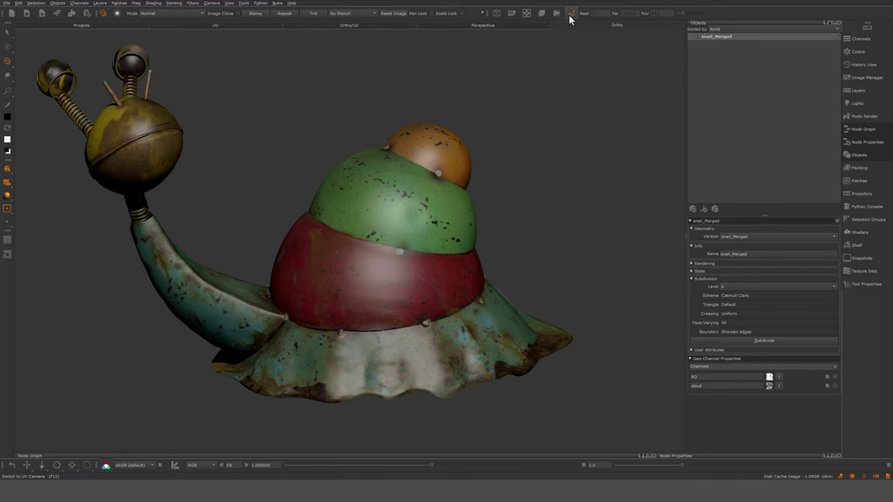
Step: In the split Ortho/UV view, try painting black strokes on the foot's turquoise UV shell, undo them and return to the Ortho view
click(346, 25)
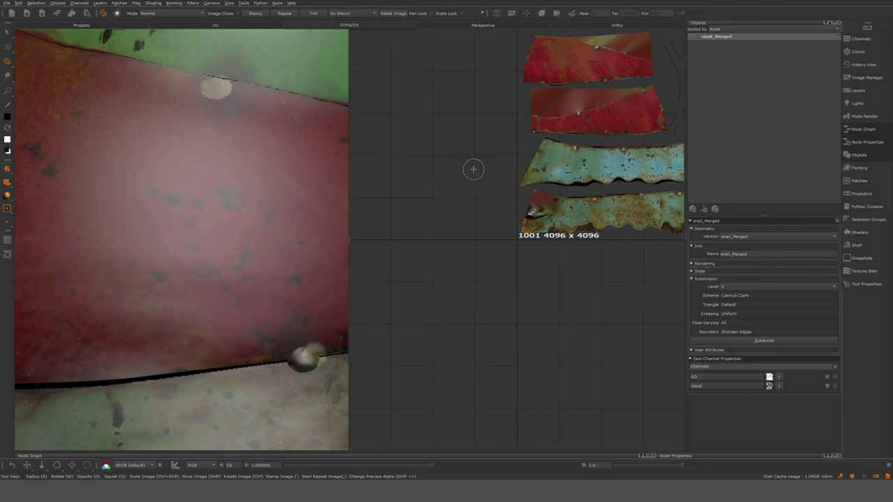
alt+right_drag(118, 197, 201, 245)
alt+drag(201, 246, 211, 244)
alt+middle_drag(569, 228, 497, 267)
mouse_move(496, 267)
alt+right_down()
mouse_move(486, 269)
mouse_move(586, 290)
alt+right_up()
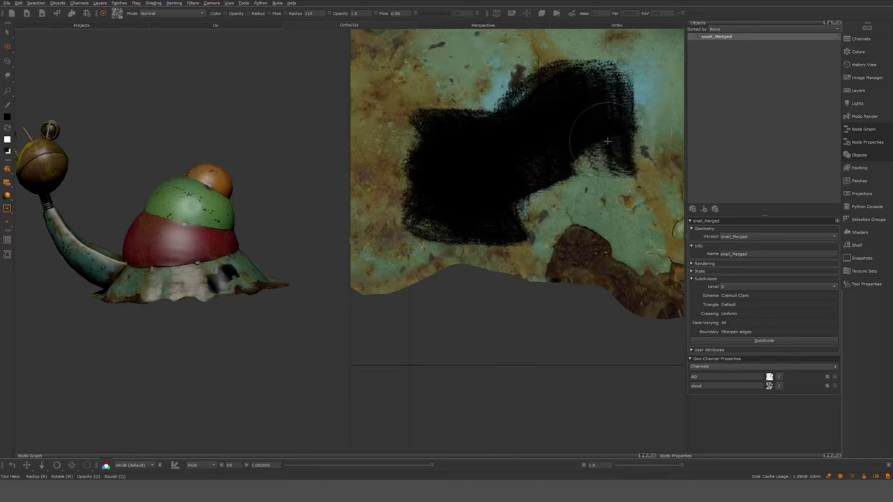
mouse_move(607, 141)
mouse_down()
mouse_move(454, 124)
mouse_move(456, 172)
mouse_move(425, 169)
mouse_move(502, 128)
mouse_up()
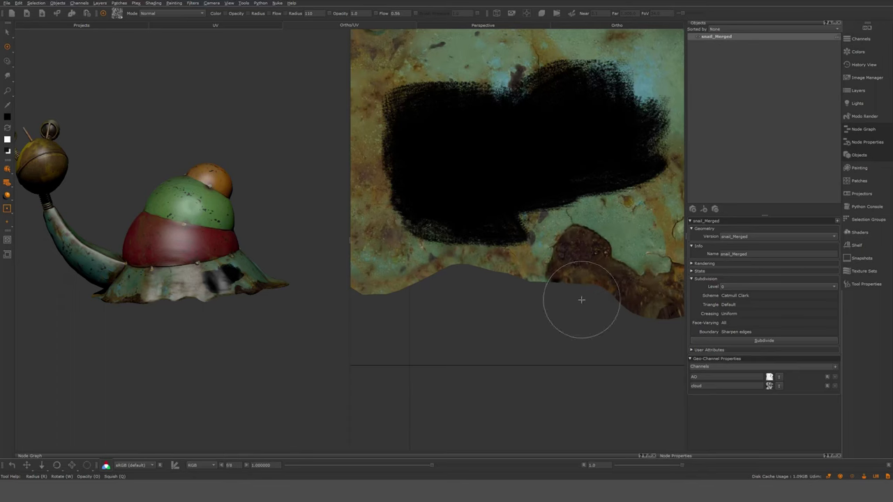
key(ctrl+z)
click(645, 26)
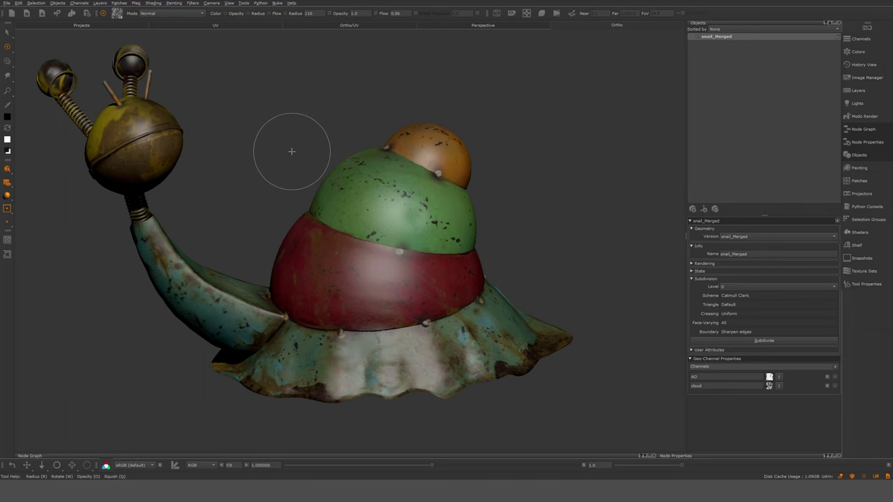
click(8, 3)
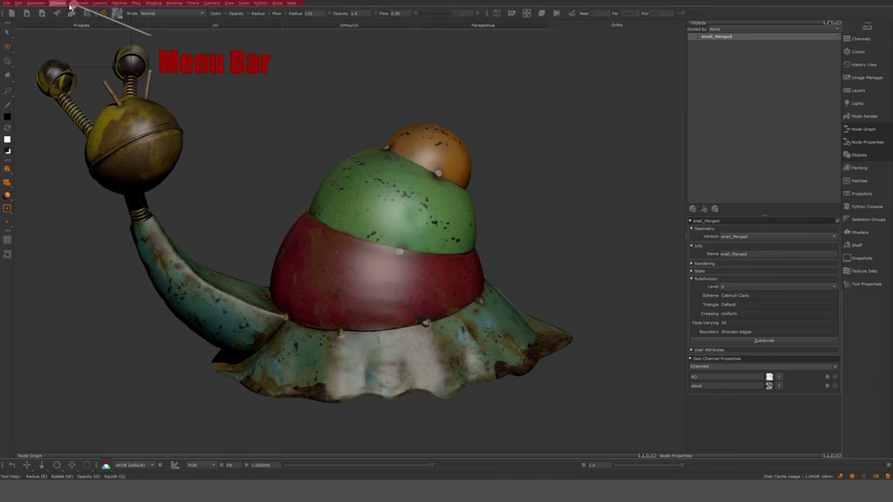
click(296, 4)
click(7, 4)
click(5, 5)
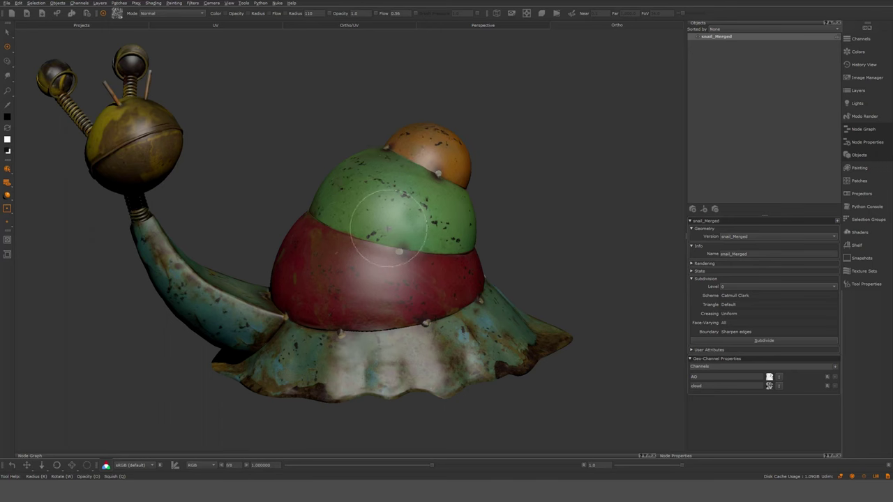
Step: Select the patch containing the green shell section, open its context options, then clear the selection
click(6, 33)
click(395, 232)
right_click(398, 208)
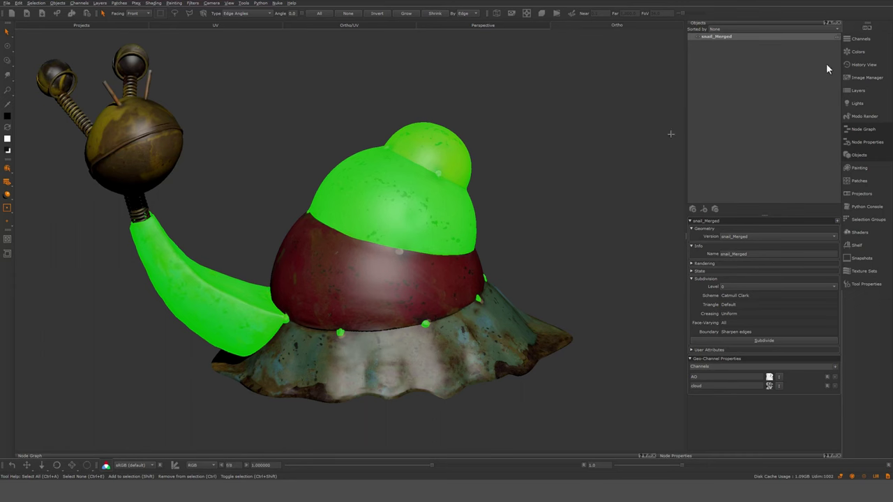
click(546, 146)
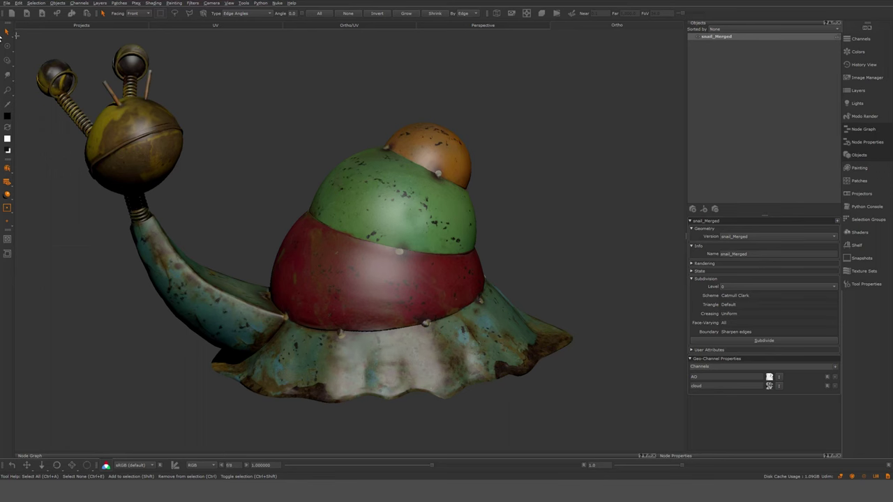
Step: Open the Project Settings to examine the export path and colorspace options
click(9, 3)
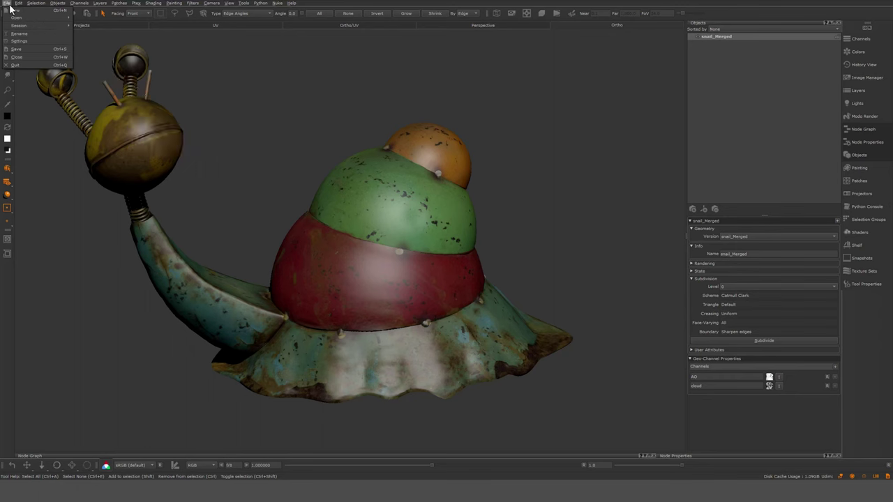
click(17, 41)
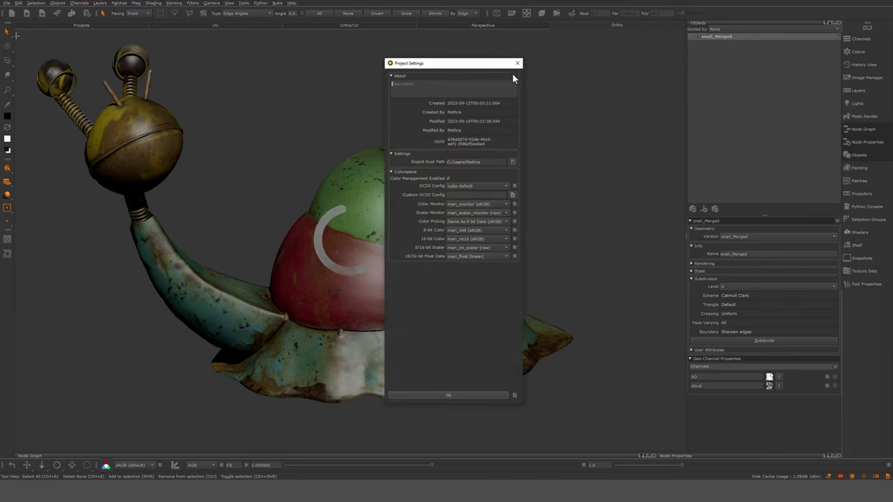
Step: Open the Mari Preferences and examine the GPU page
click(19, 2)
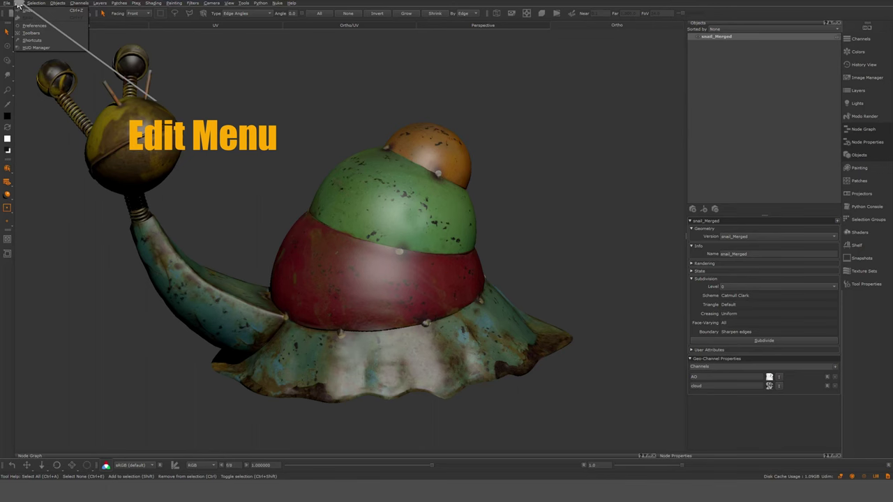
click(37, 26)
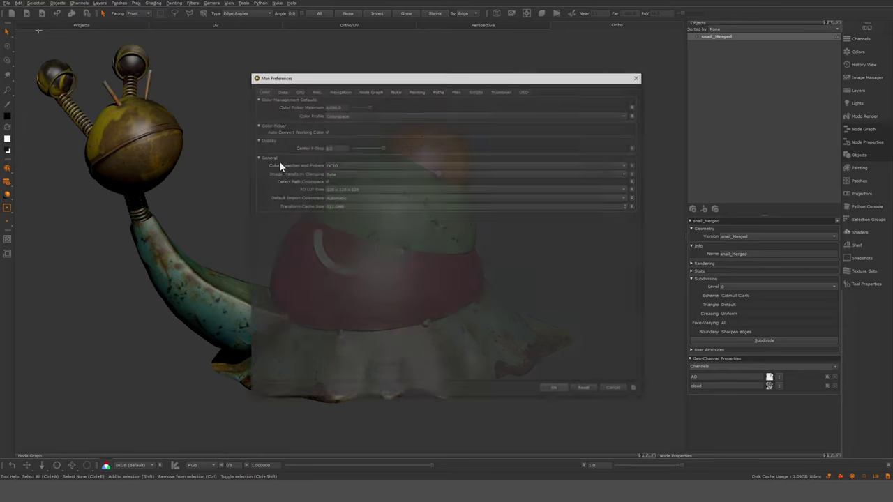
click(299, 91)
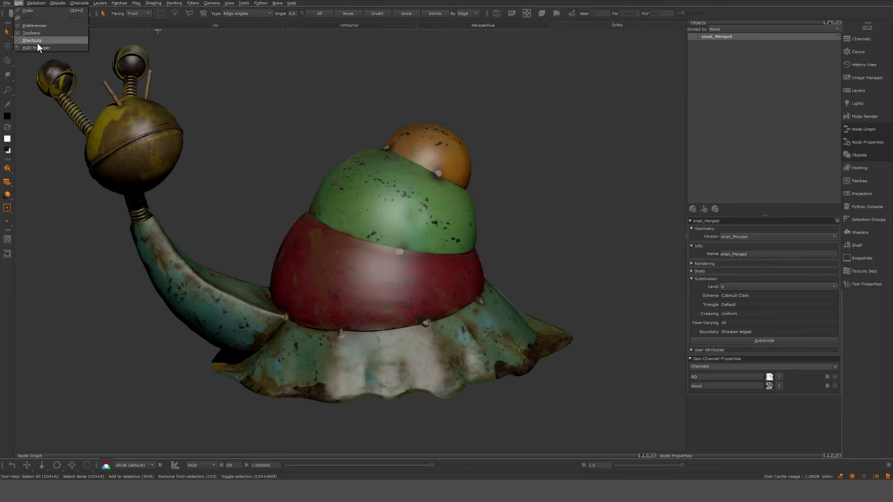
Step: Open the HUD Manager and expand the Canvas entry to examine its display items
click(37, 47)
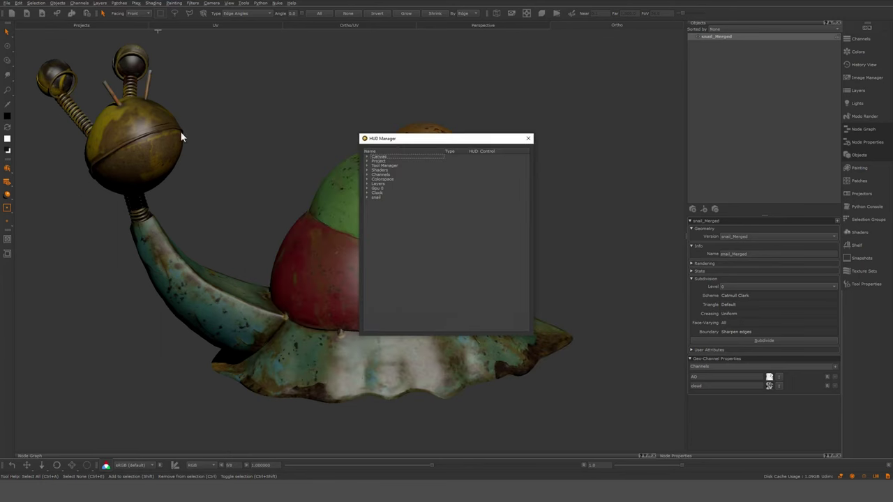
click(367, 157)
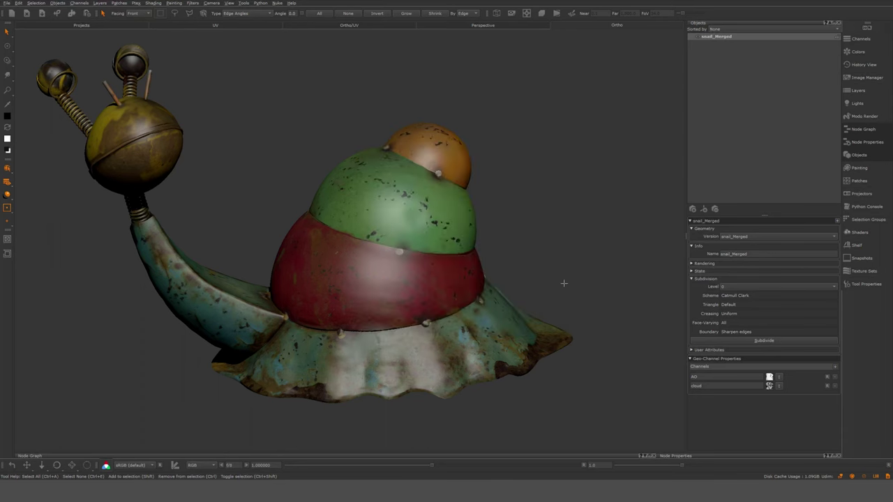
Step: Turn on the HUD in the canvas Display Properties
right_click(582, 191)
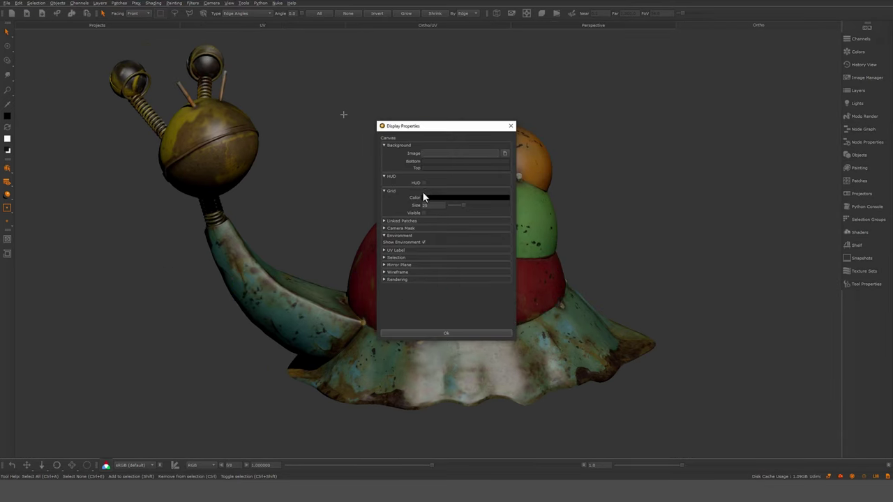
click(424, 183)
click(446, 333)
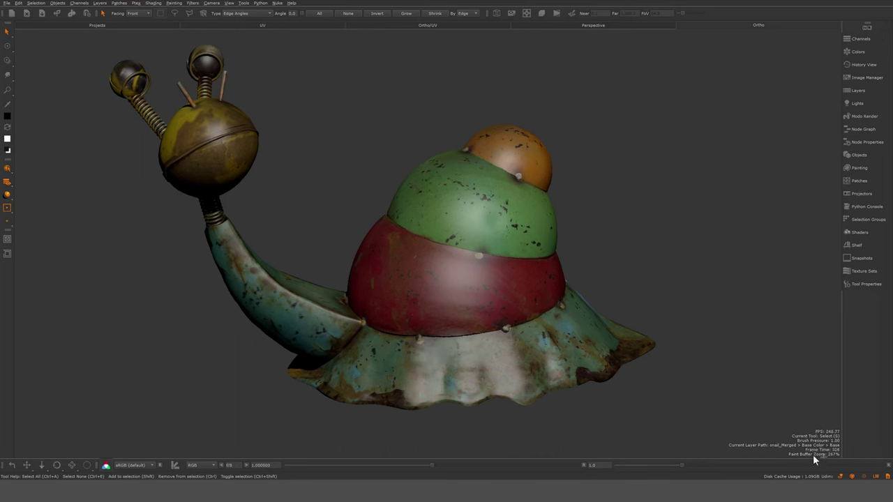
Step: Open the HUD Manager and examine the display items under Shaders, Gpu 0 and Canvas, then close it
click(18, 4)
click(33, 46)
click(367, 171)
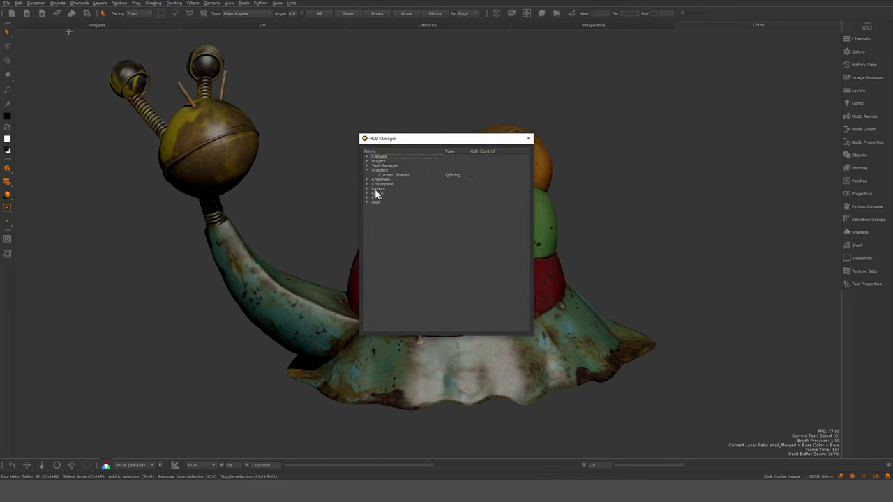
click(367, 171)
click(367, 189)
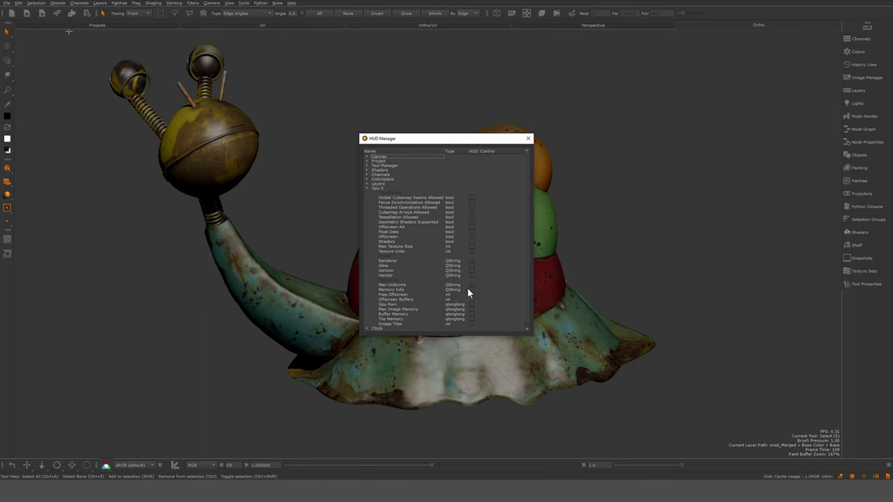
click(368, 156)
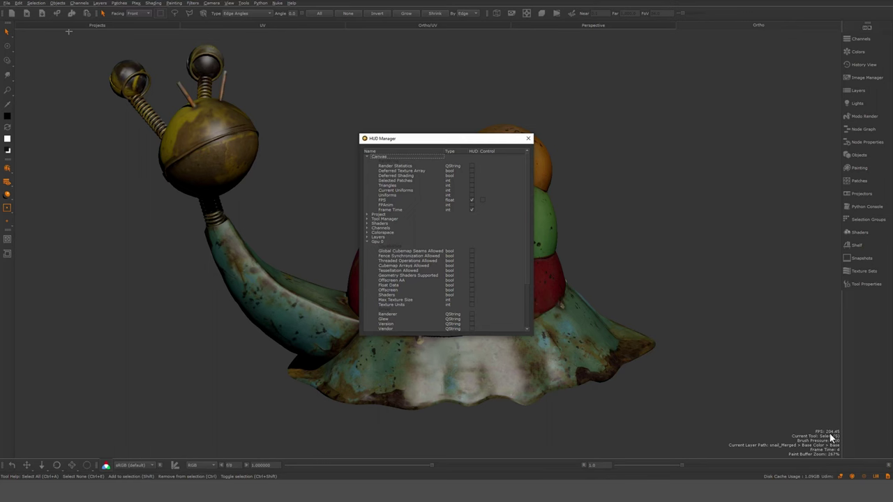
click(528, 139)
Step: Use the Select tool to select the patches containing the red shell section and the snail's skirt
click(36, 2)
key(Escape)
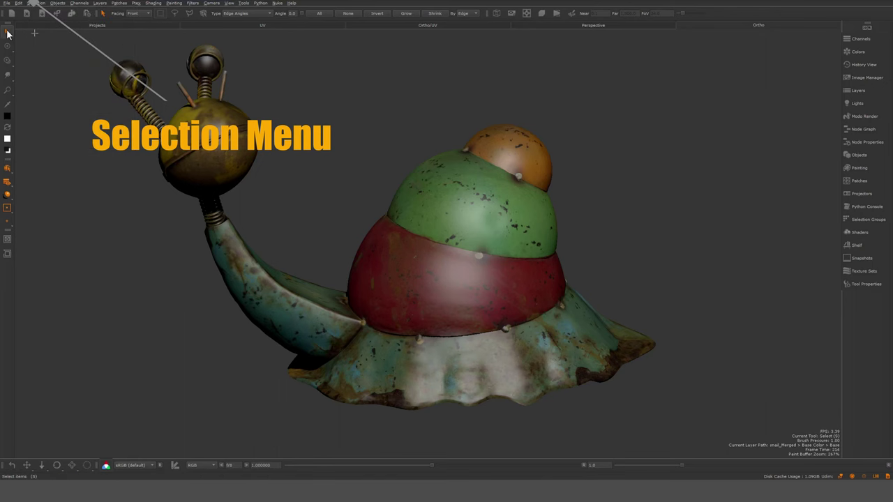
click(260, 279)
click(382, 302)
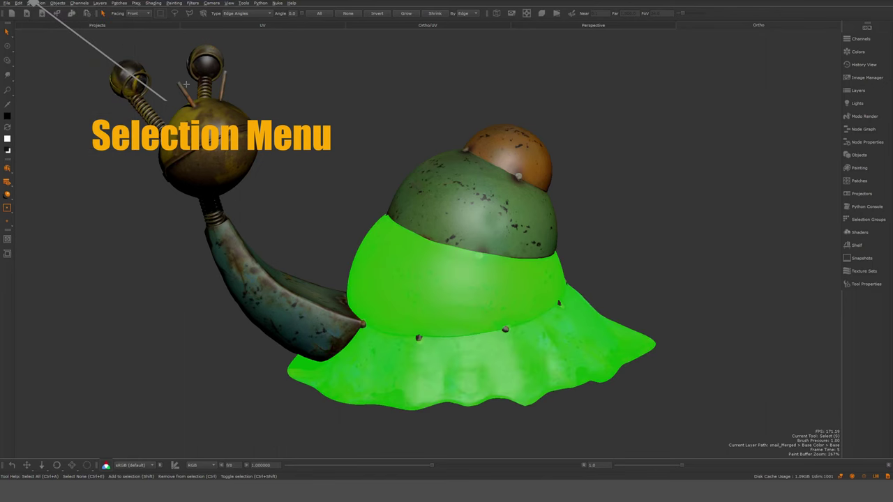
Step: Examine the available Selection, Objects, Channels and Layers commands, then clear the patch selection
click(38, 3)
mouse_move(55, 4)
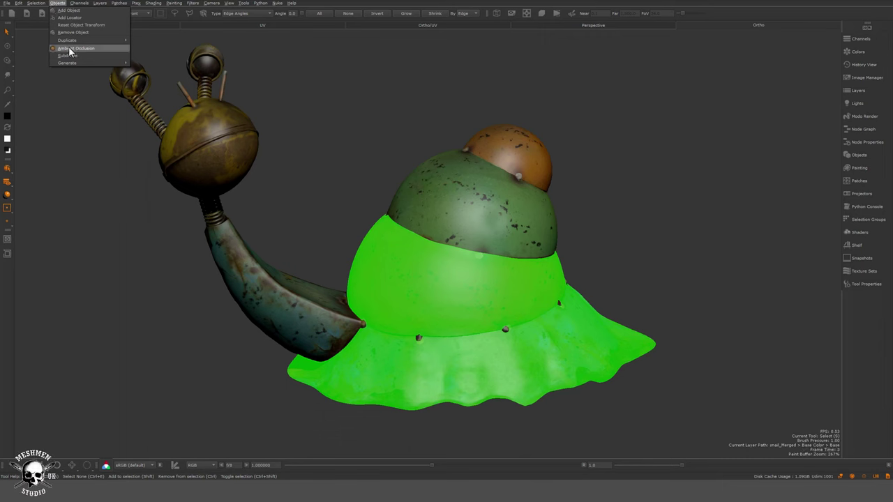
mouse_move(77, 63)
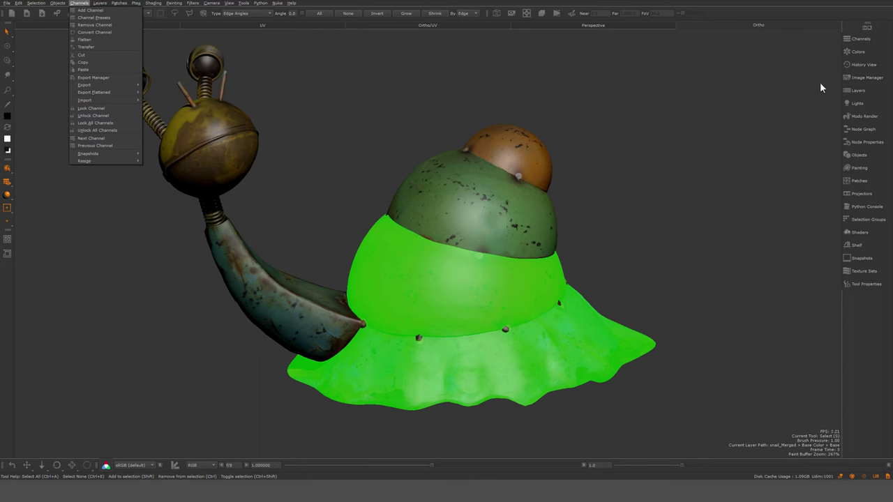
mouse_move(102, 5)
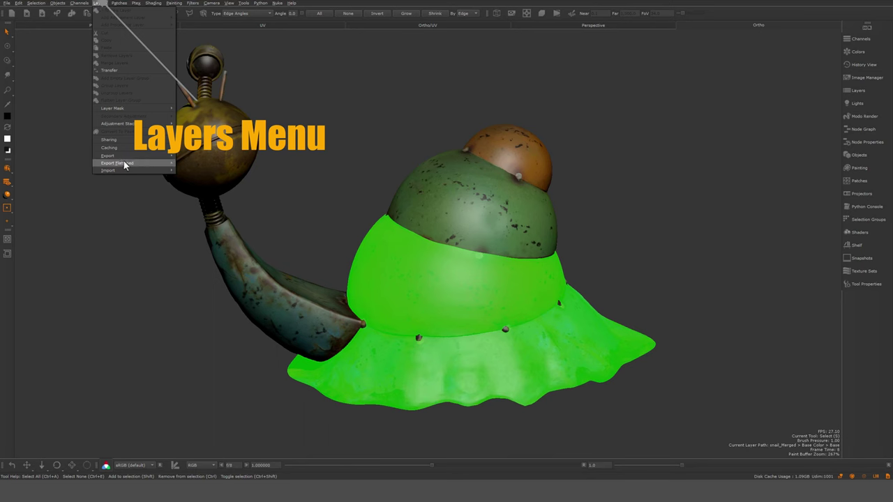
click(765, 97)
Step: Show and close the Channels palette, then open the Layers palette and dock it as a tab with Objects
click(865, 39)
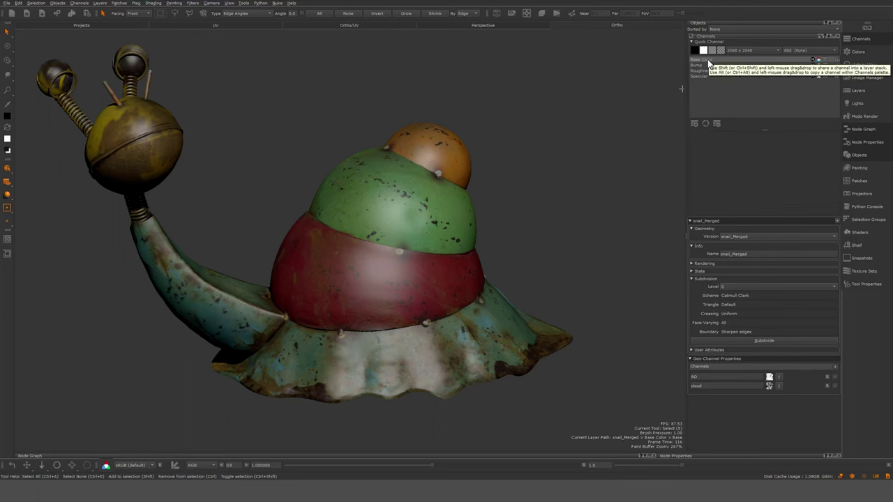
click(837, 36)
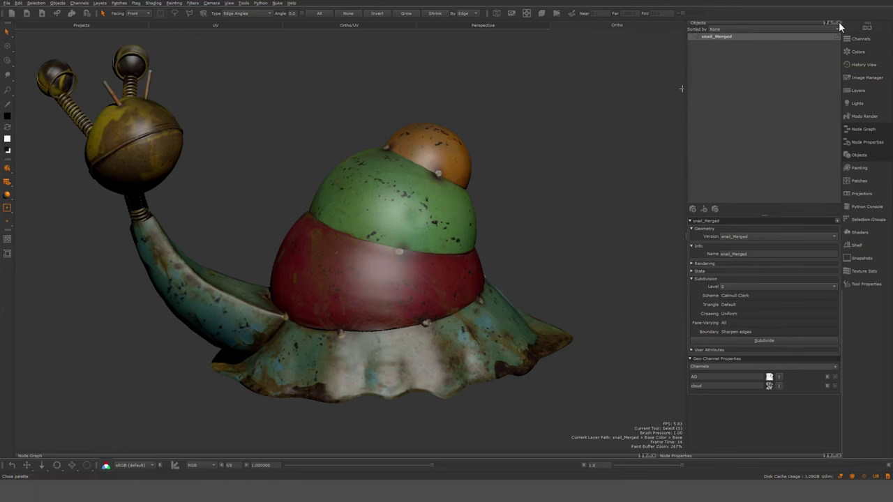
click(857, 90)
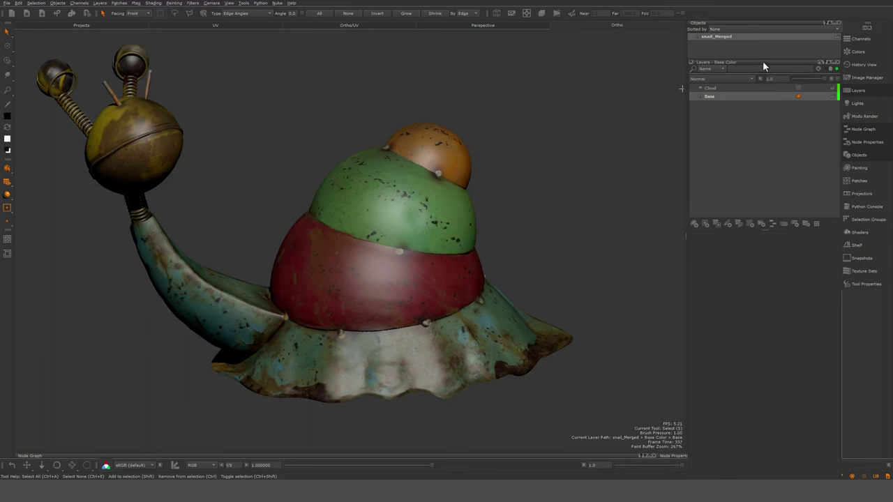
drag(768, 54, 768, 112)
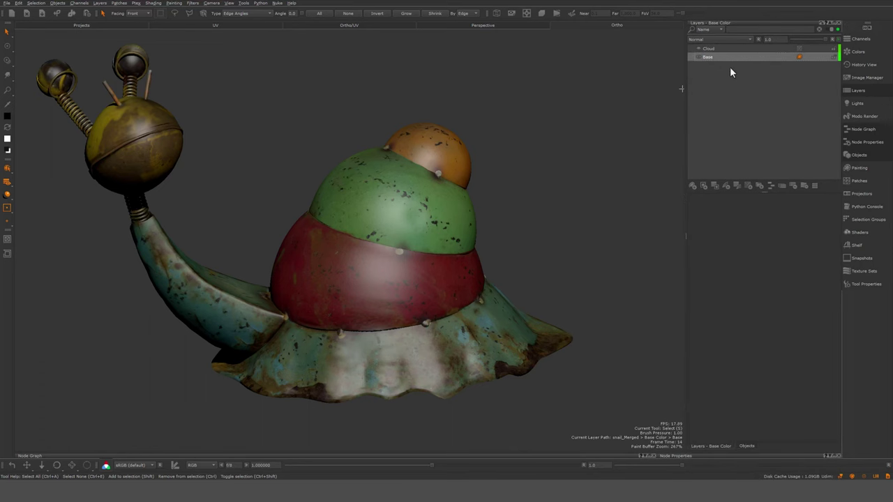
Step: Delete the Cloud layer and add a new paint layer above Base
click(710, 48)
key(Delete)
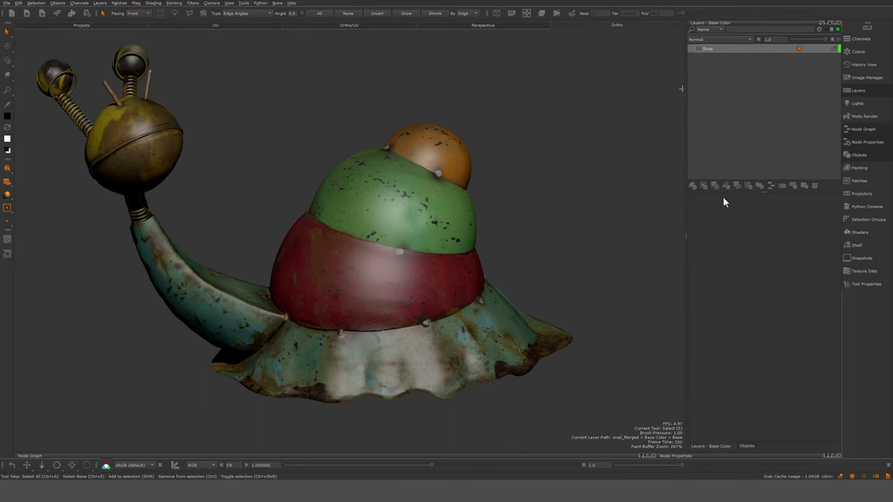
click(692, 185)
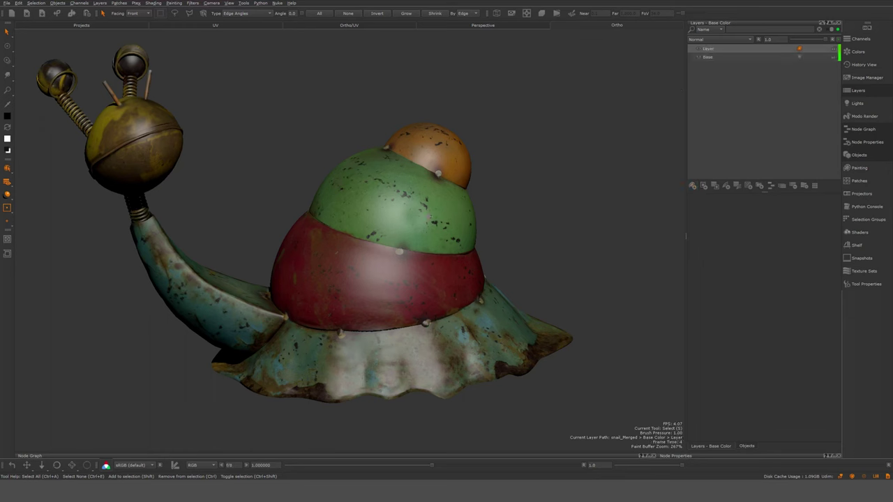
Step: Paint black over the green and red shell sections on the new layer with the Paint tool
key(p)
mouse_move(399, 279)
mouse_down()
mouse_move(369, 251)
mouse_move(424, 304)
mouse_up()
mouse_move(471, 271)
alt+mouse_down()
mouse_move(450, 290)
mouse_move(463, 289)
alt+mouse_up()
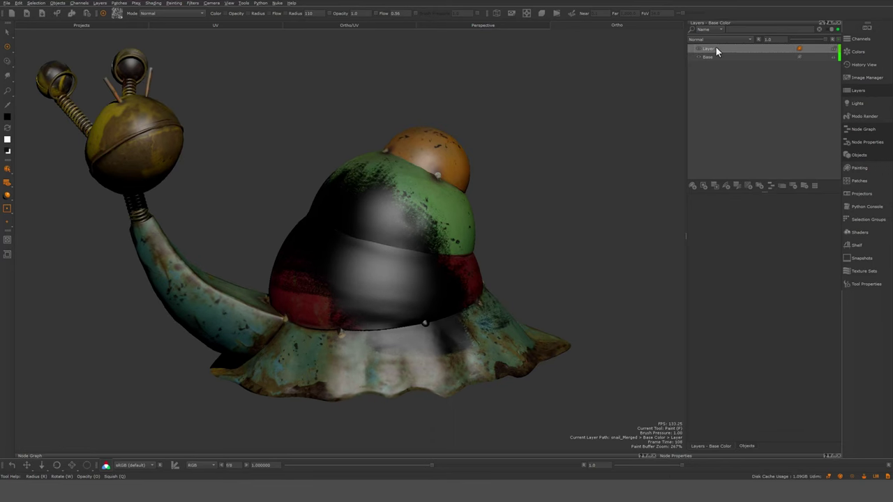
Step: Try the new layer's opacity, add a mask to it, paint on the mask over the shell, and swap the foreground colour to white
mouse_move(824, 39)
mouse_down()
mouse_move(802, 39)
mouse_move(824, 40)
mouse_up()
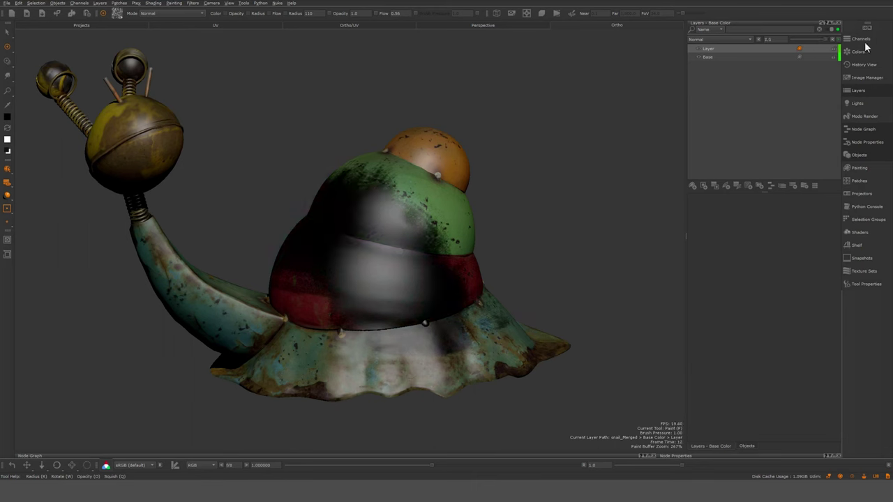
click(730, 169)
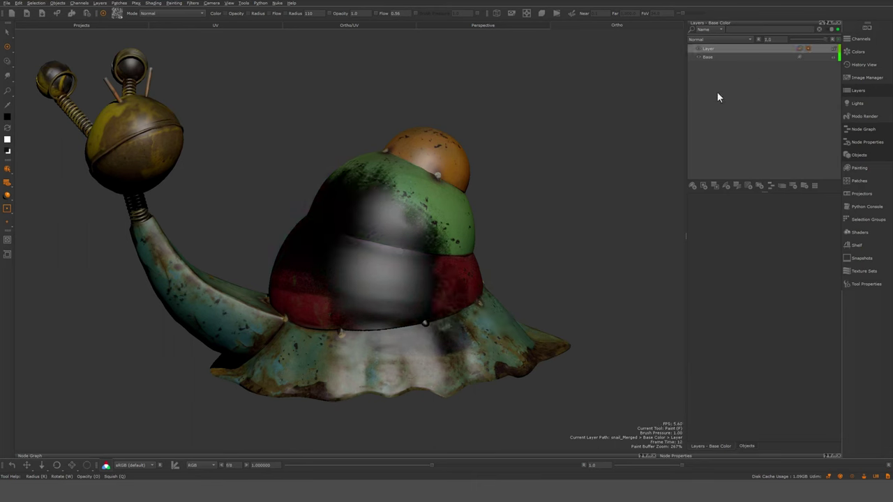
mouse_move(414, 254)
mouse_down()
mouse_move(473, 254)
mouse_move(372, 279)
mouse_move(385, 291)
mouse_move(370, 260)
mouse_move(403, 295)
mouse_move(440, 297)
mouse_up()
key(x)
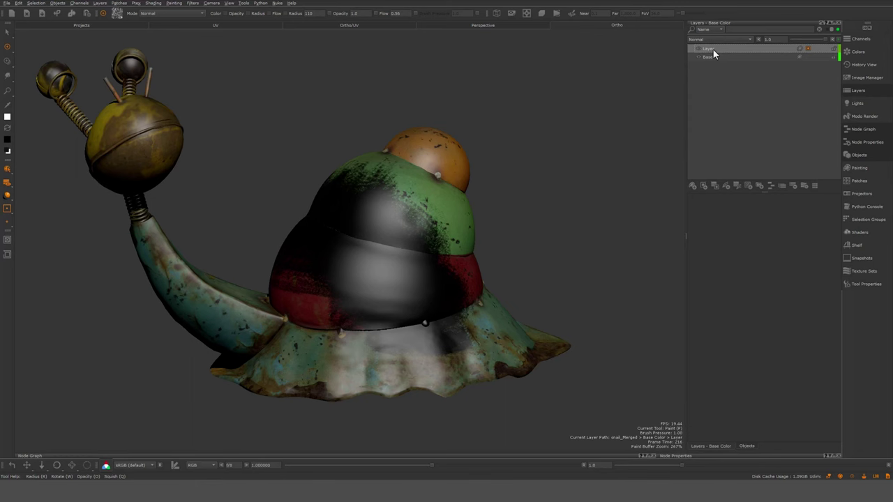
Step: Examine the Layers commands and the new layer's context options, then close the Layers palette
click(101, 4)
click(100, 4)
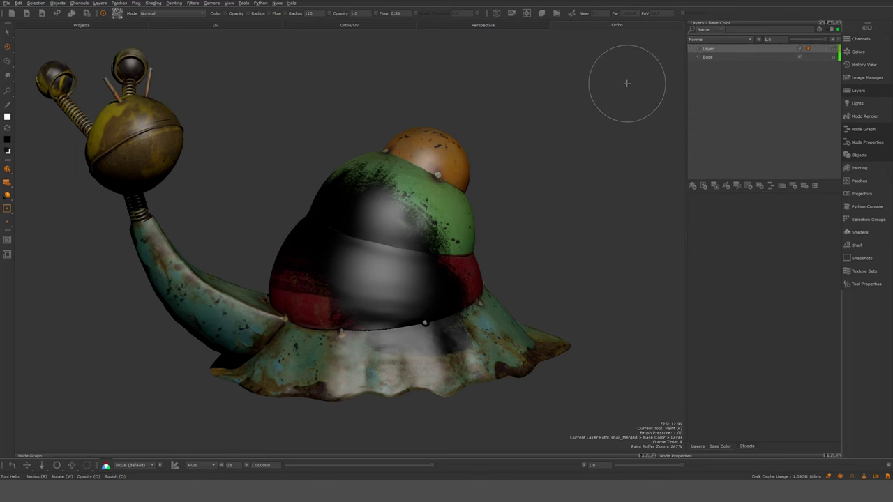
right_click(714, 49)
click(639, 67)
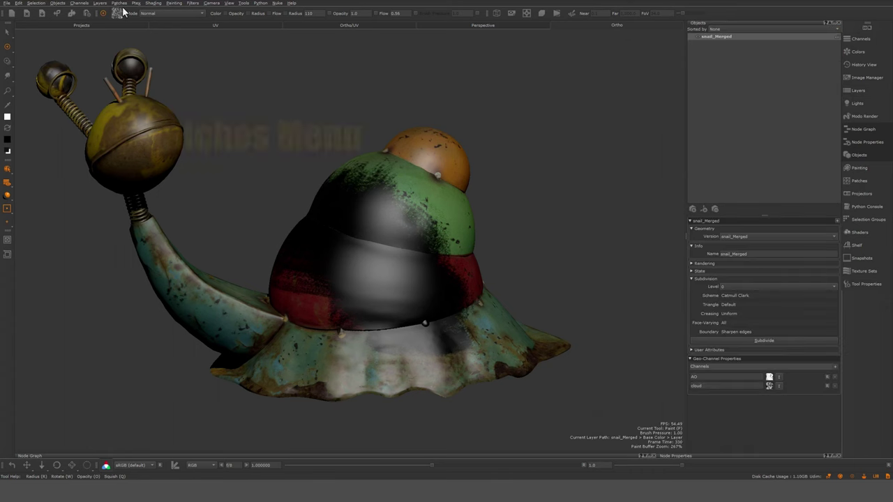
Step: Examine the Patches commands, then select the patch containing the green shell section and review its context options for patches
click(120, 3)
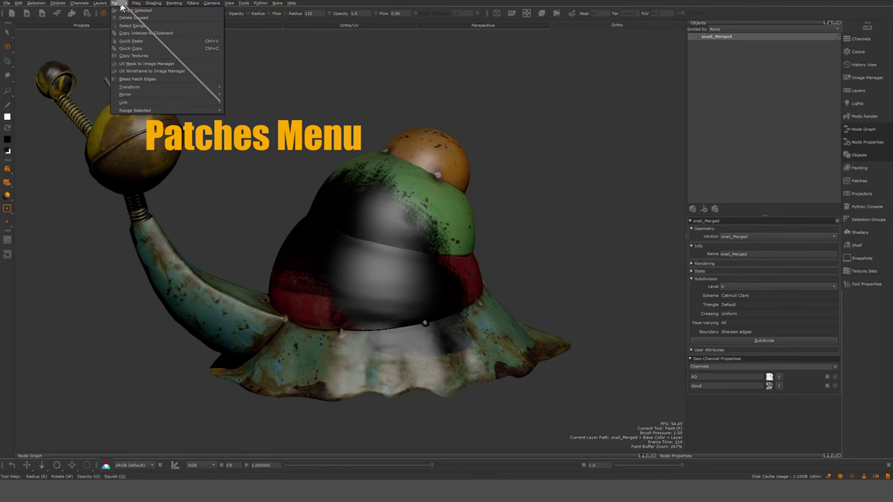
click(8, 34)
click(320, 201)
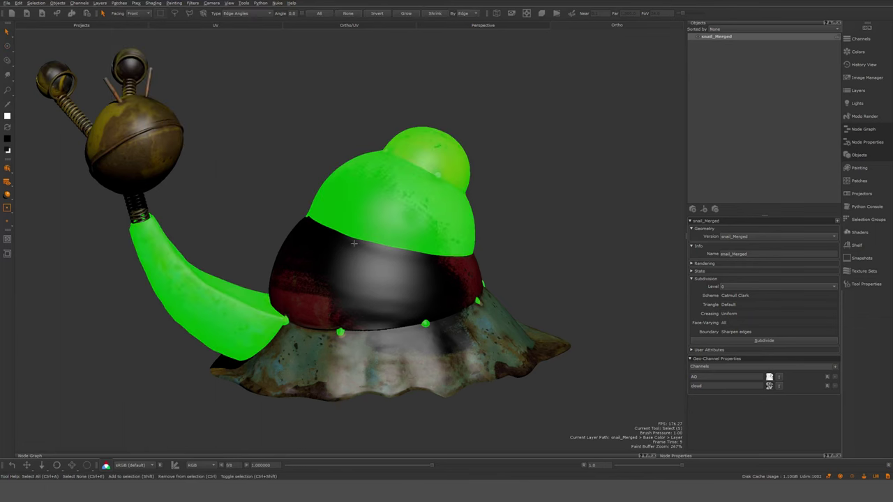
right_click(385, 203)
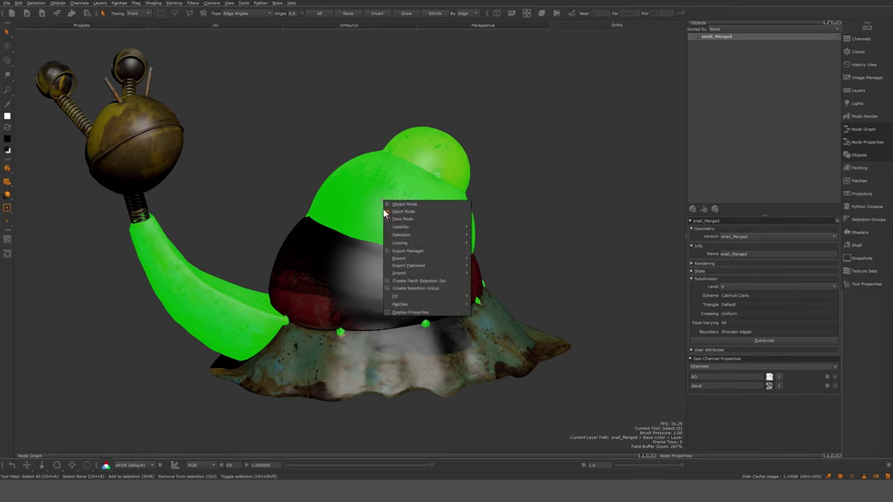
mouse_move(408, 307)
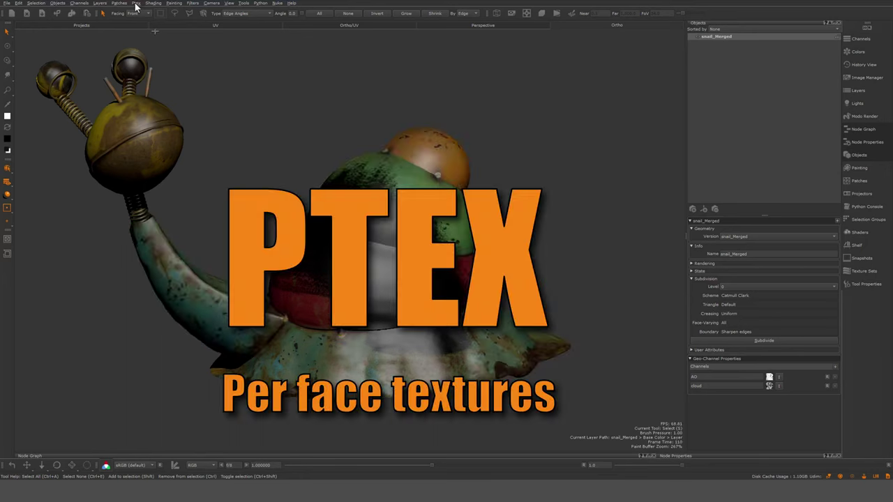
Step: Examine the Ptex commands, then the Shading commands for shaders, lighting modes and wireframe display
click(135, 4)
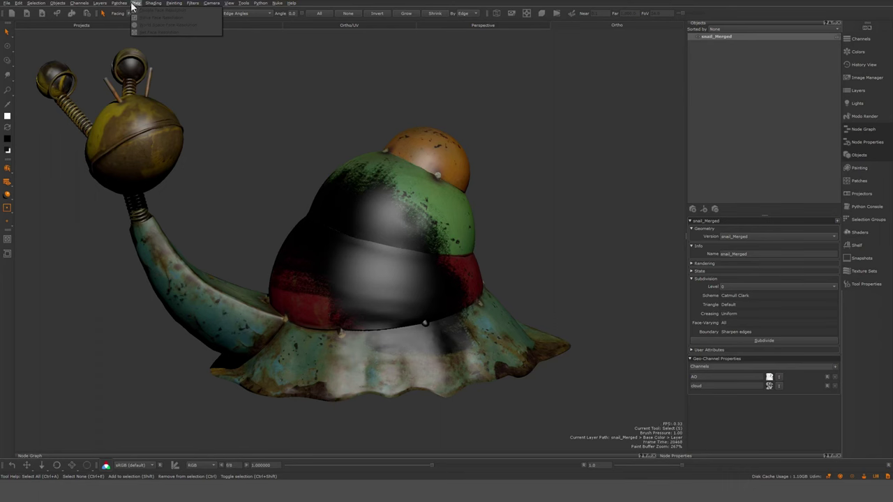
mouse_move(117, 3)
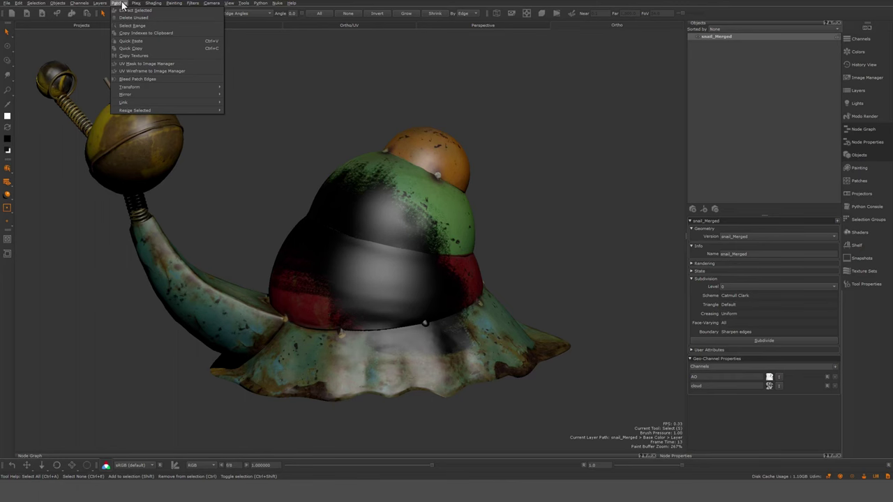
mouse_move(151, 4)
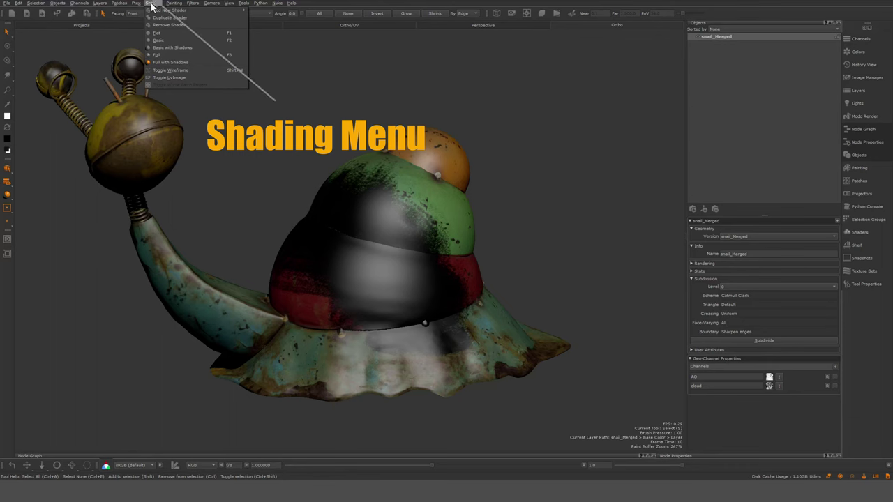
click(151, 3)
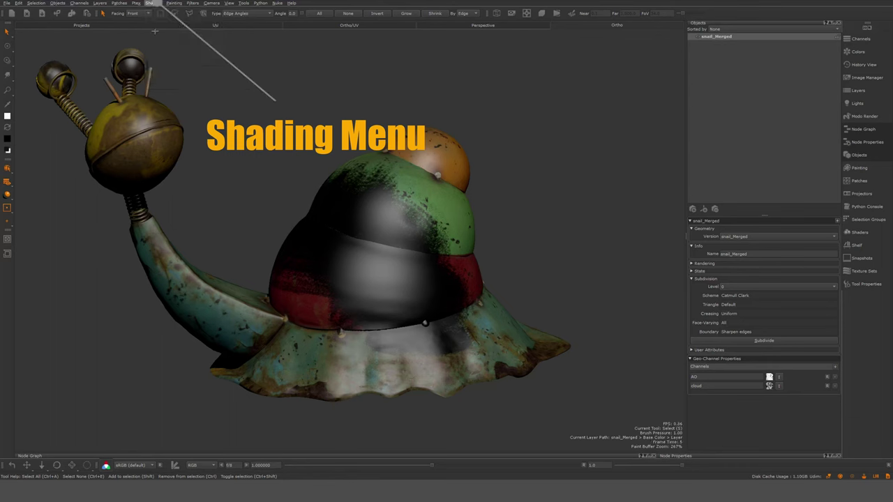
click(867, 238)
Step: Examine the Painting, Filters and Camera commands, including baking, quick projection and preset camera views
click(174, 4)
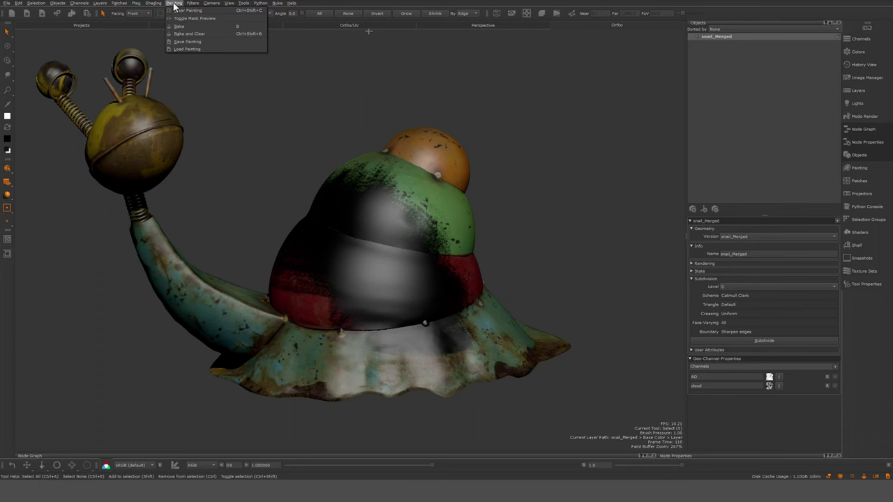
mouse_move(194, 7)
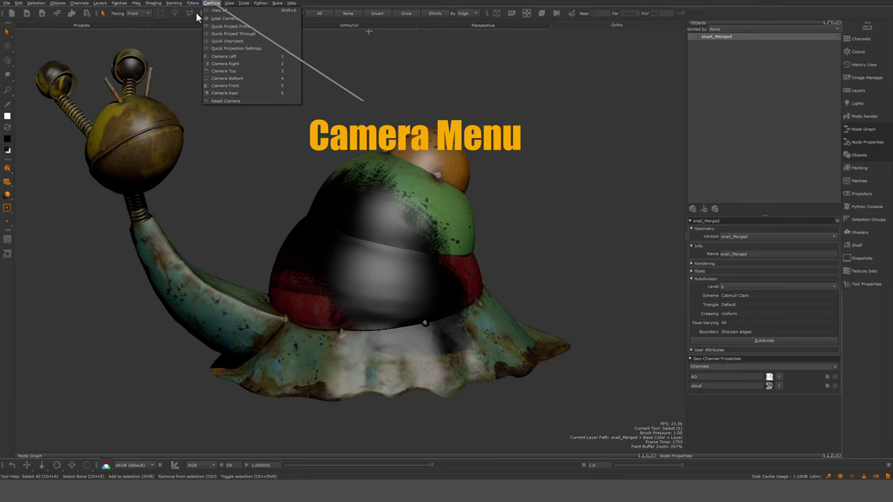
click(271, 207)
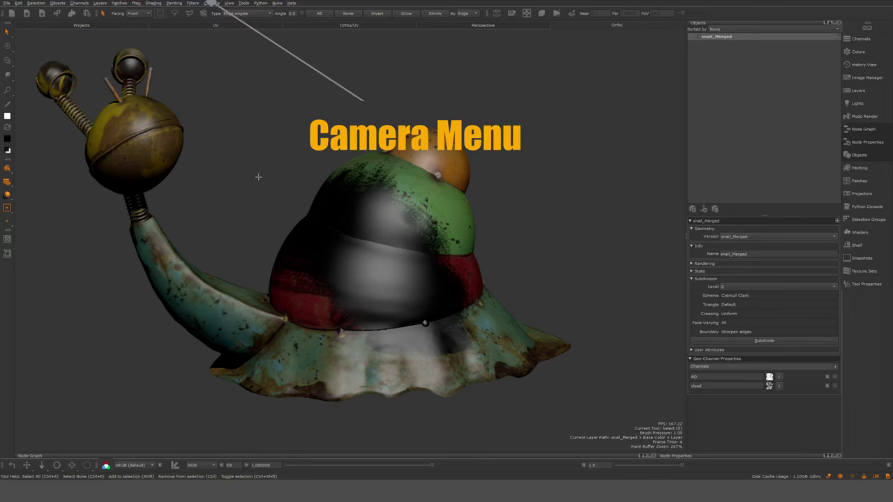
Step: Switch the Ortho canvas through several preset camera views to inspect the snail from different directions
key(4)
key(6)
key(8)
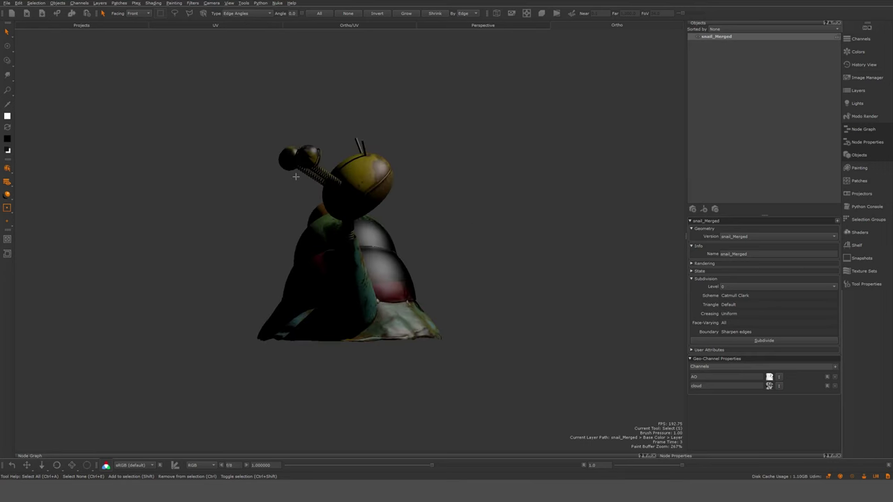
key(4)
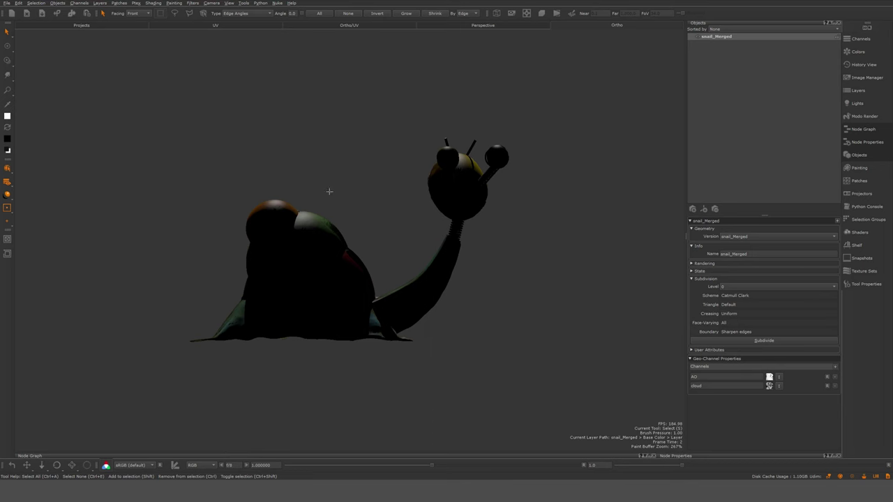
Step: Examine the View commands for layouts, screenshots and palettes, then restore the default palette layout
key(6)
key(8)
click(212, 3)
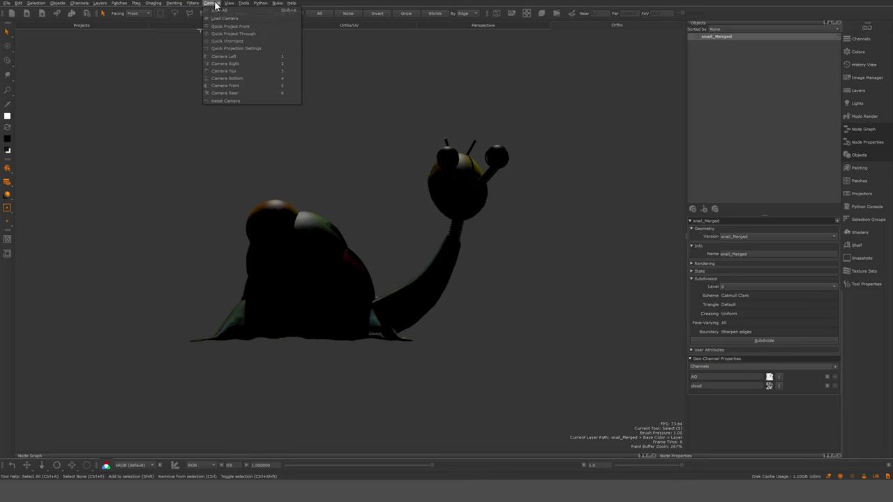
mouse_move(230, 5)
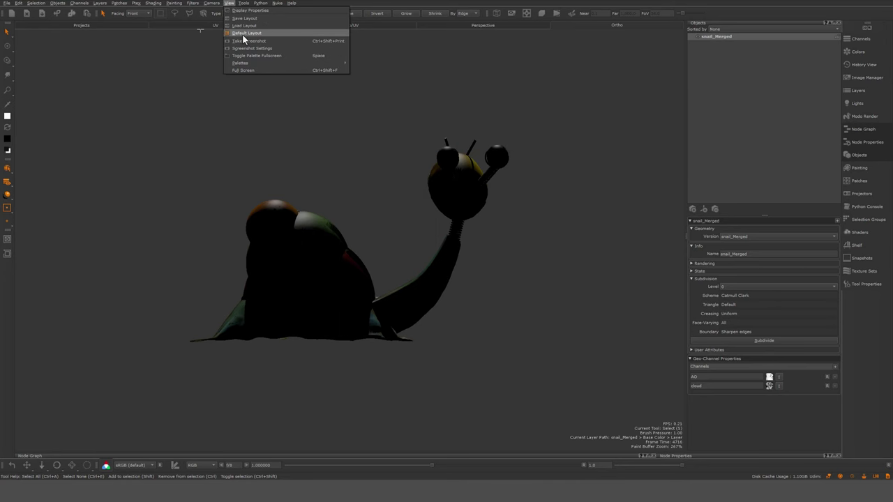
click(242, 32)
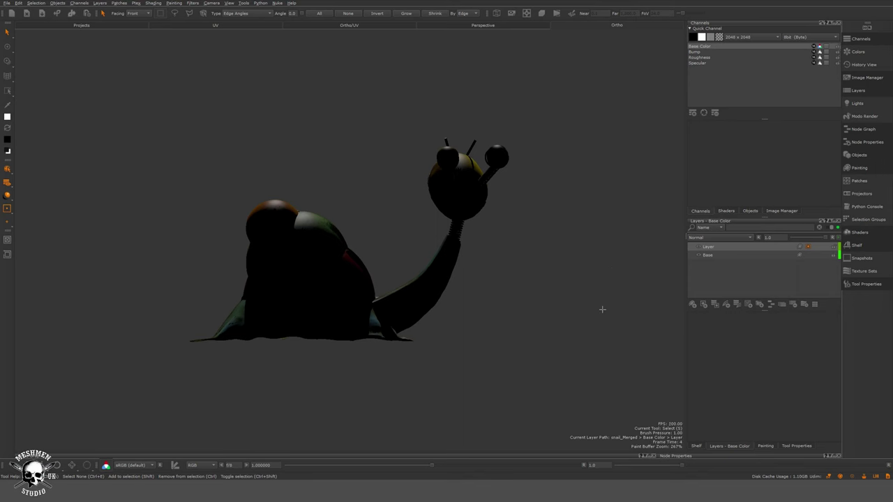
Step: Examine the Python commands and show the Python Console, closing it again after each viewing
click(260, 3)
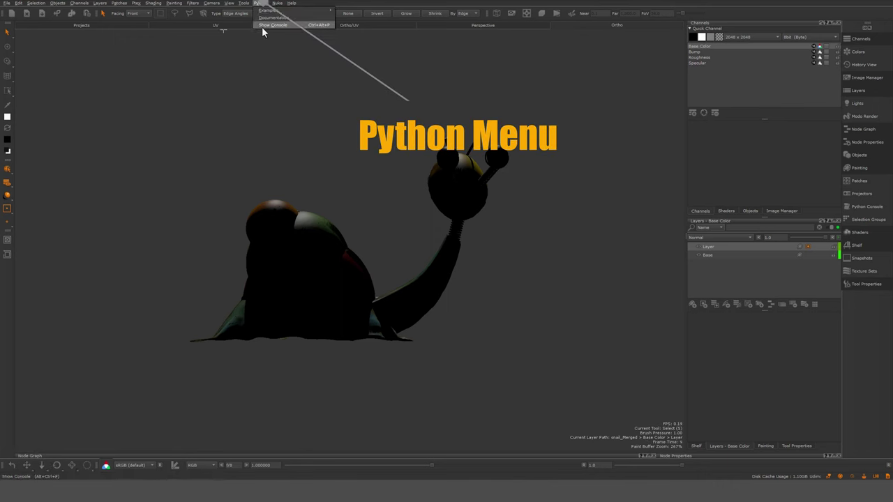
click(261, 25)
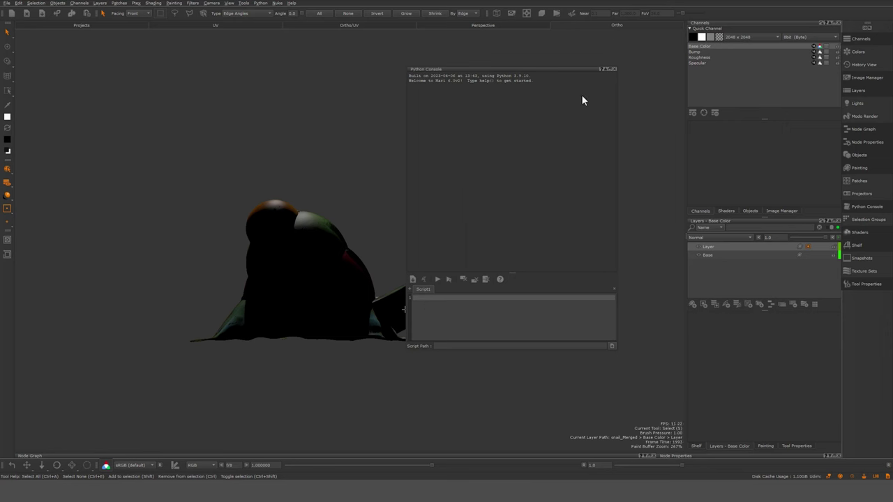
click(614, 69)
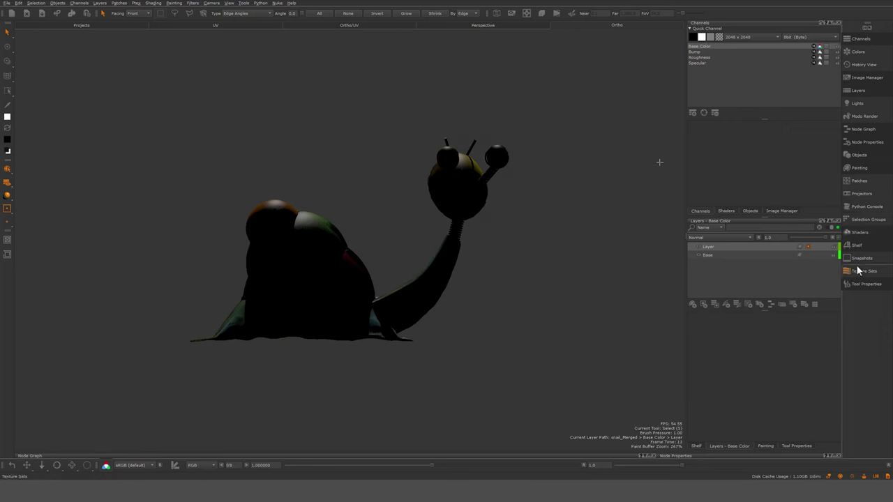
click(865, 208)
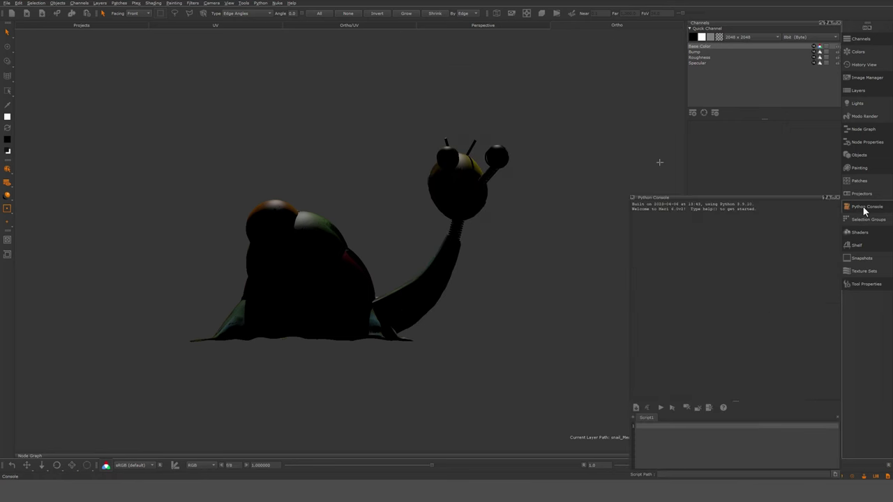
click(865, 208)
Step: Examine the Nuke commands, then browse the User Guide in the online Mari documentation and close it
click(277, 4)
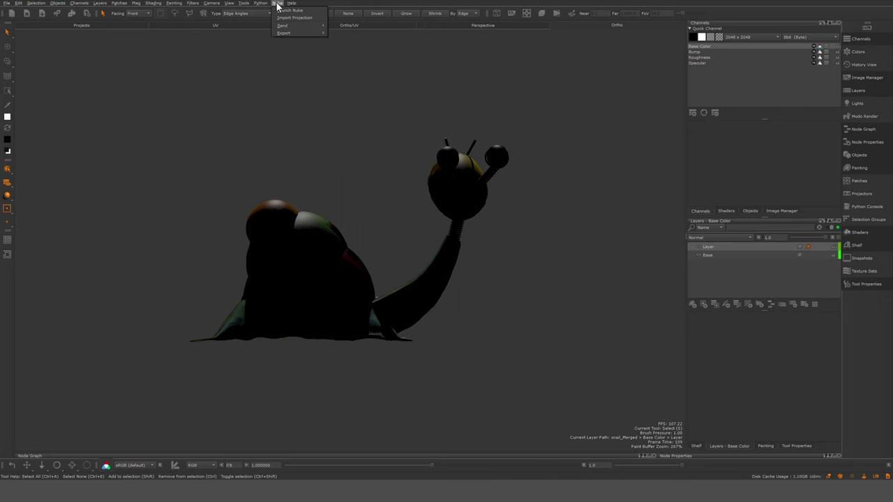
click(277, 3)
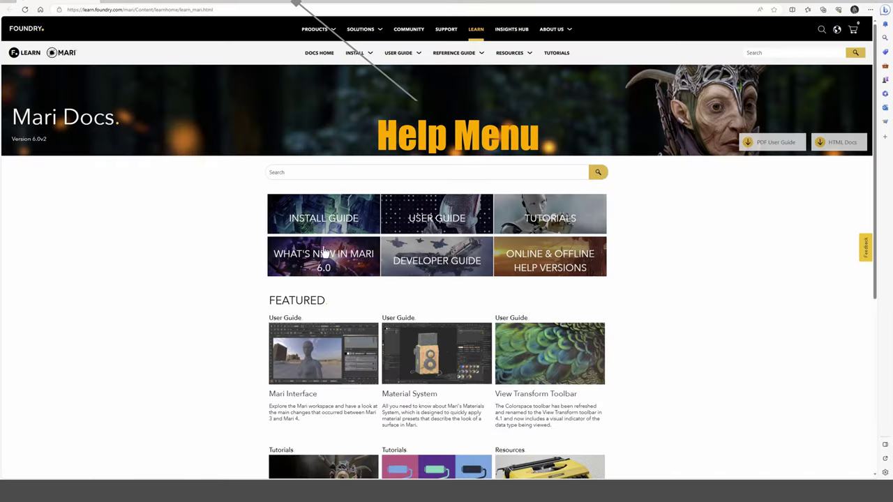
click(450, 218)
scroll(469, 280, down, 3)
scroll(336, 285, up, 3)
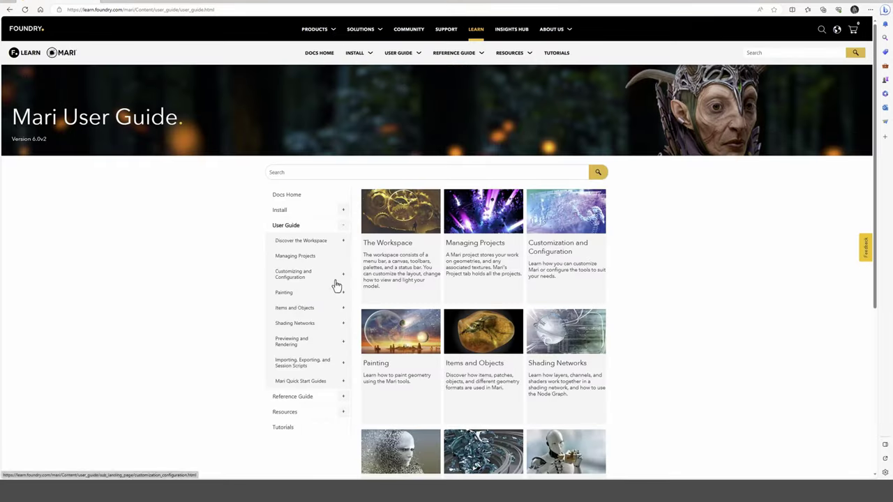
click(882, 4)
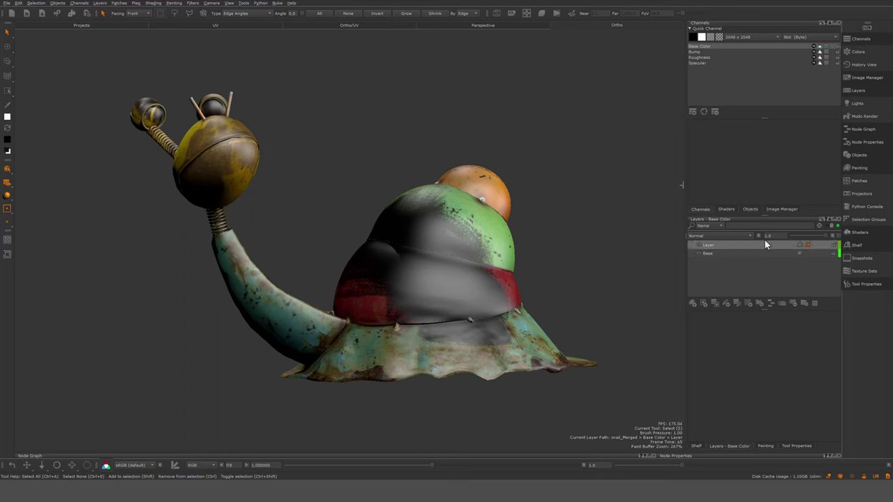
Step: Examine the Colors palette with its picker, colour sliders and swatches
click(859, 54)
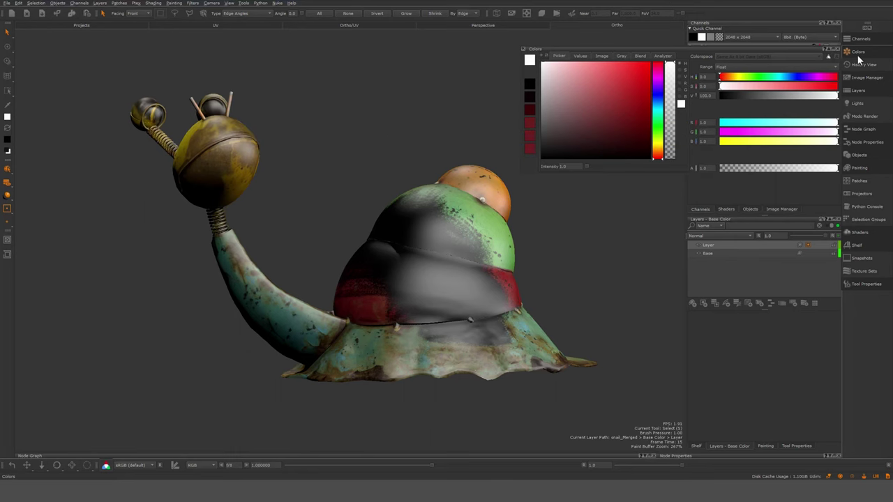
click(859, 54)
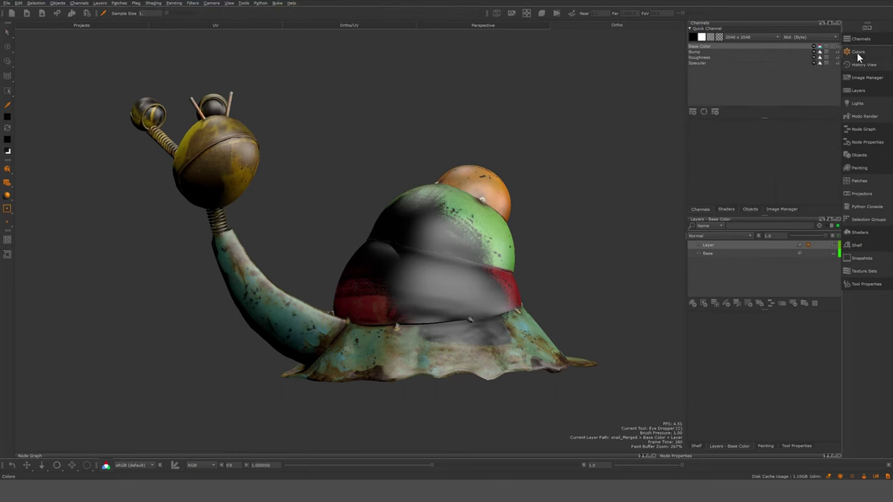
click(859, 56)
click(858, 55)
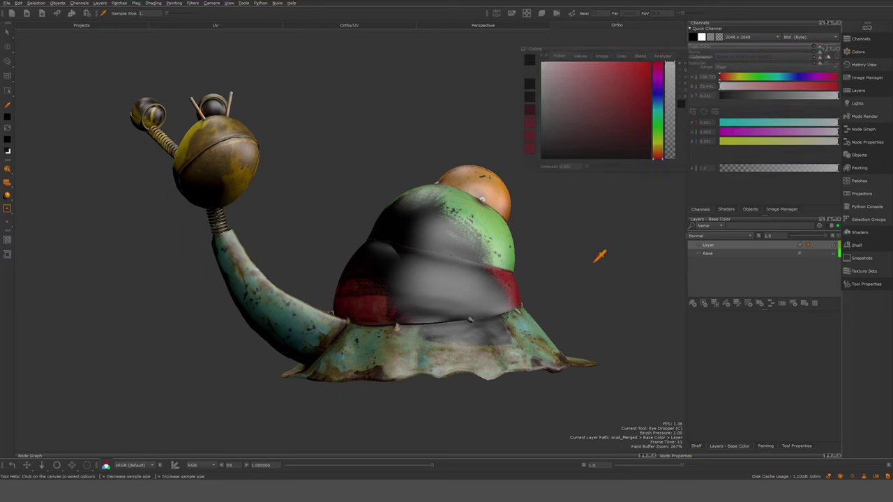
click(859, 55)
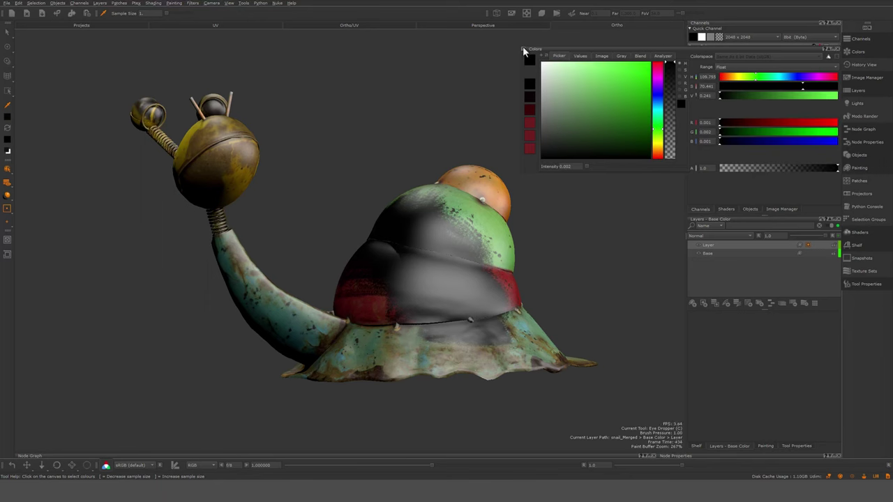
click(862, 56)
click(854, 53)
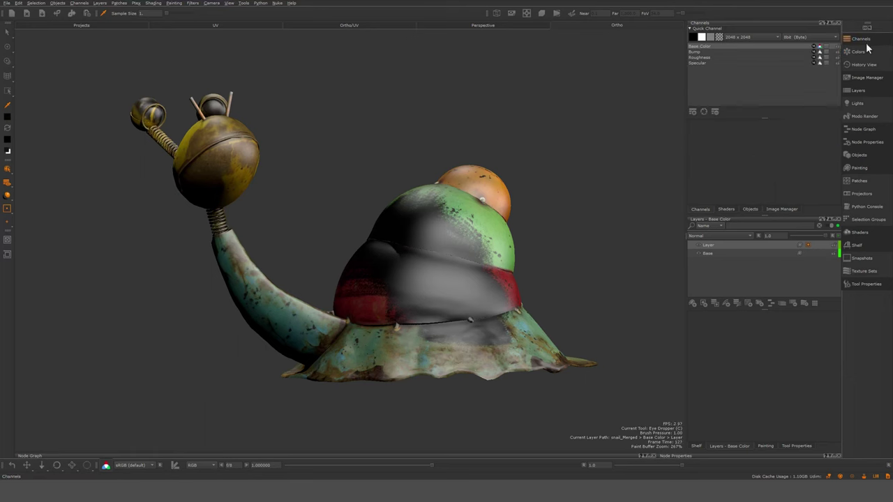
click(857, 52)
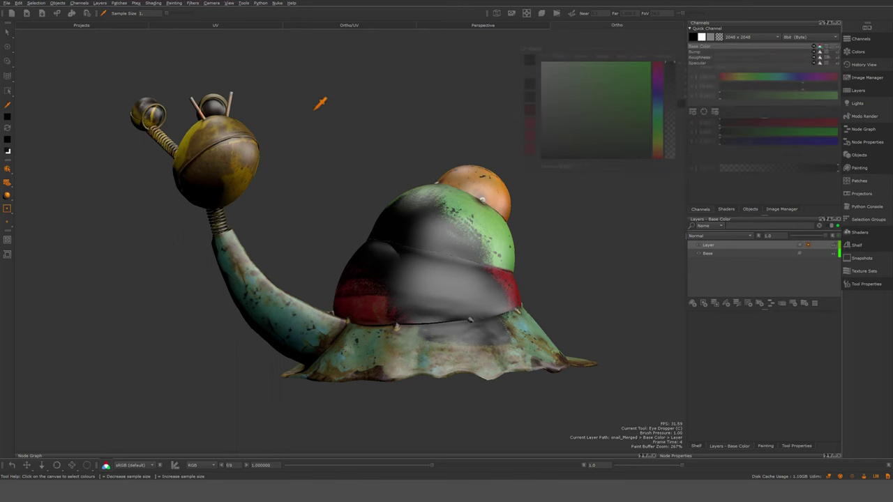
Step: Examine the History View palette and step through earlier camera and patch selection entries
click(854, 65)
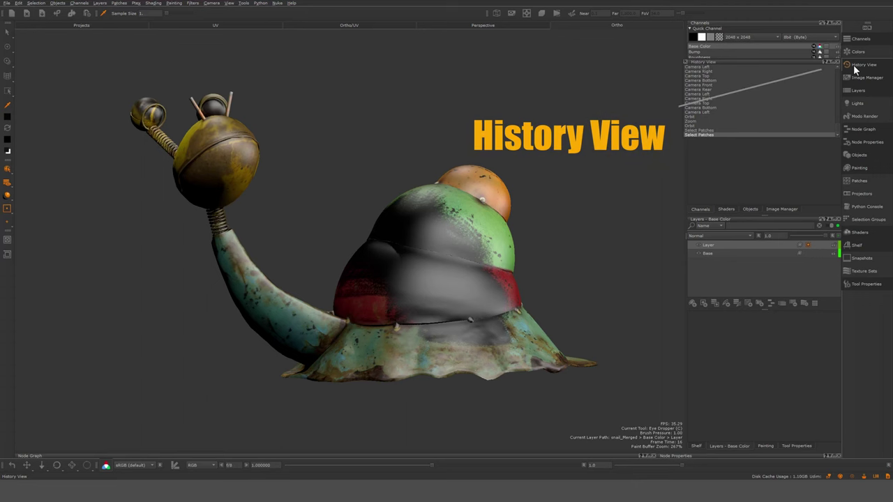
click(701, 72)
click(701, 81)
click(702, 88)
click(699, 130)
scroll(697, 110, up, 6)
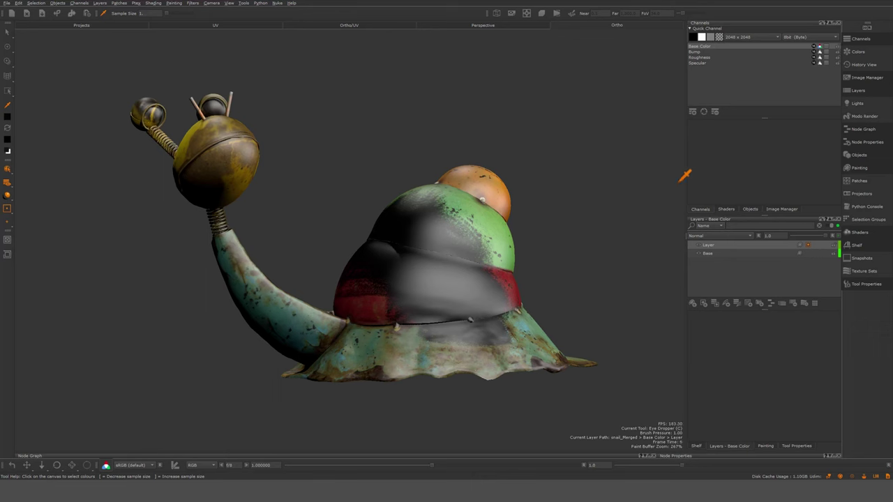
Step: Load TexturesCom_Rubber0002_M.jpg into the Image Manager and preview the image
click(868, 78)
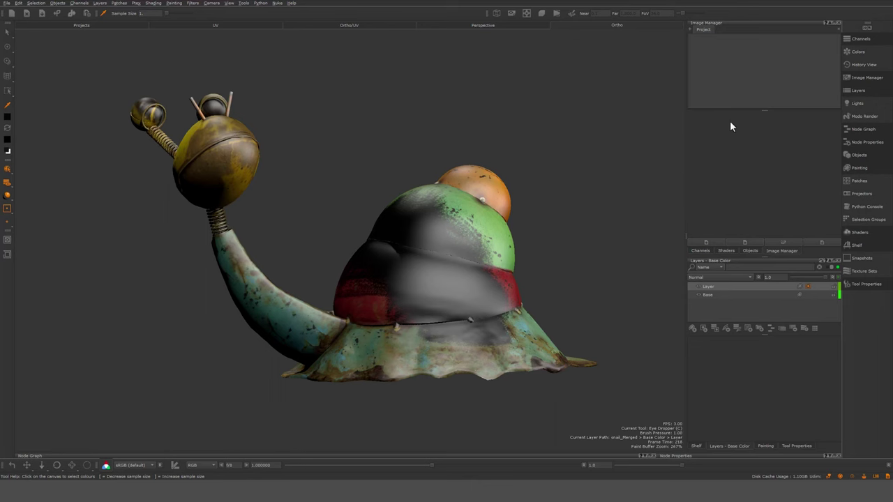
click(707, 242)
click(487, 148)
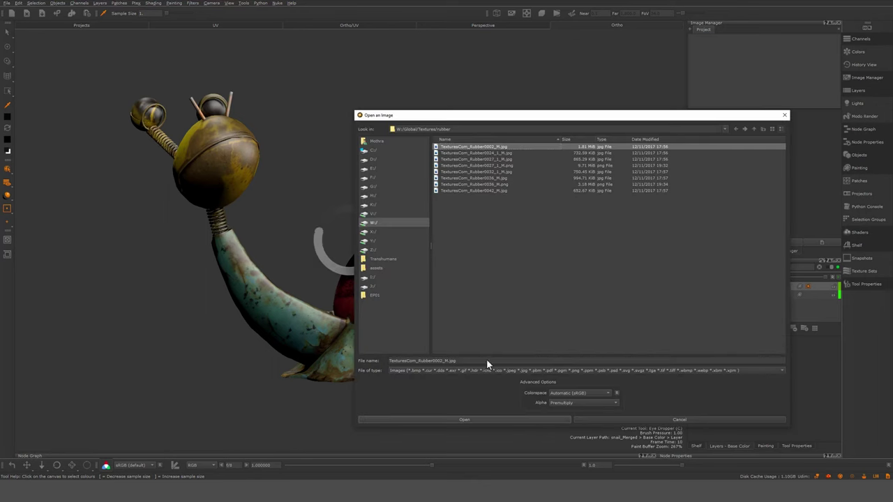
click(475, 420)
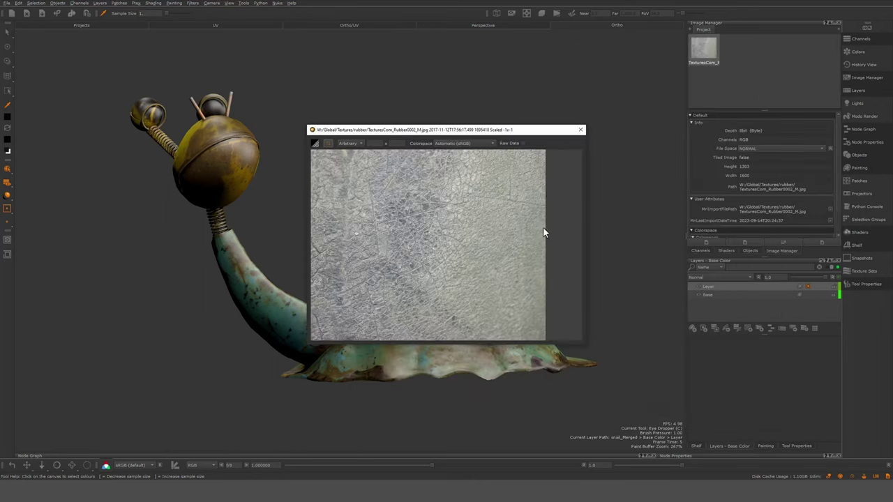
click(581, 130)
Step: Place the rubber texture on the canvas for Paint Through, move it over the snail's shell, and examine the stencil options
drag(712, 62, 474, 233)
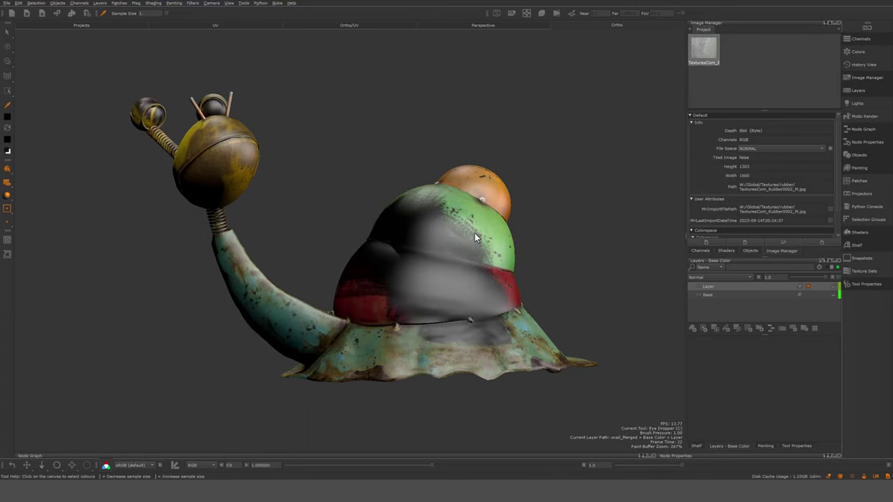
drag(708, 57, 448, 207)
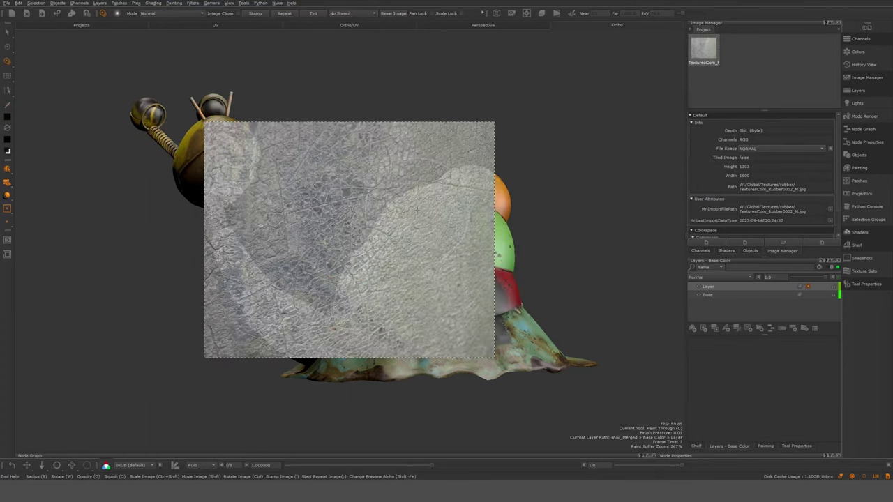
shift+drag(389, 262, 488, 311)
key(ctrl+z)
key(ctrl+z)
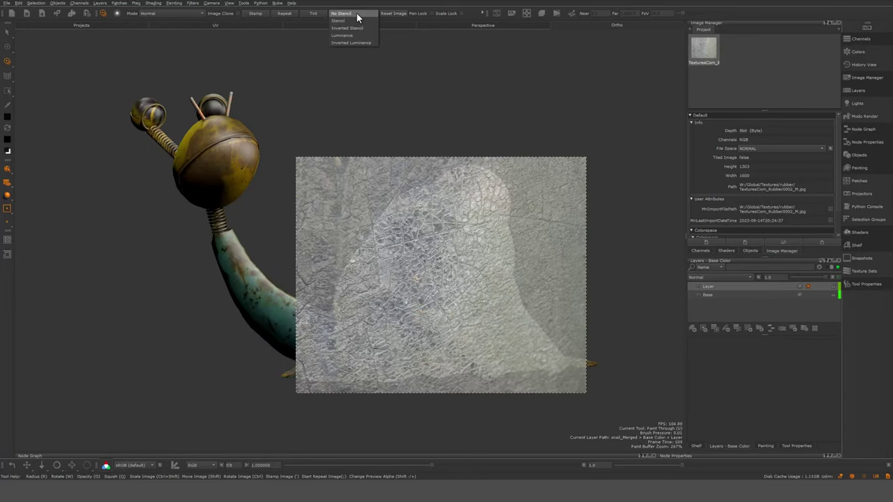
key(p)
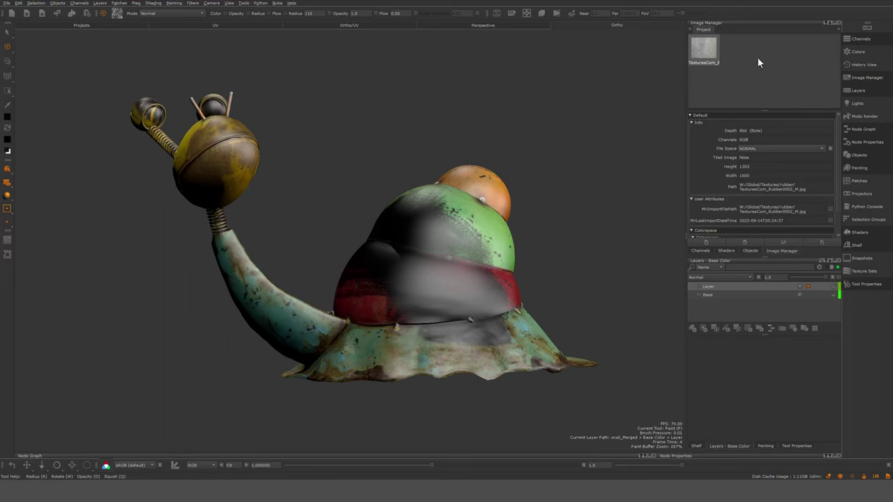
Step: Clear away the palettes other than Layers, then hide the painted layer and add a new layer above it
click(836, 23)
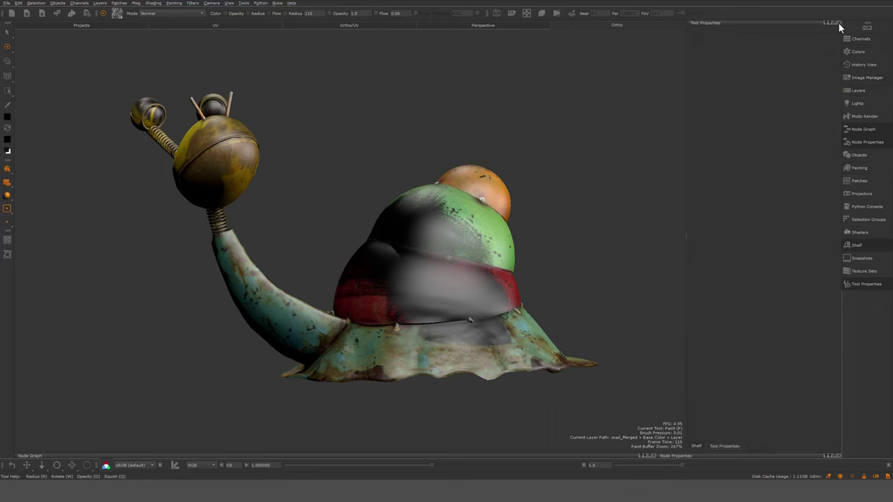
click(838, 22)
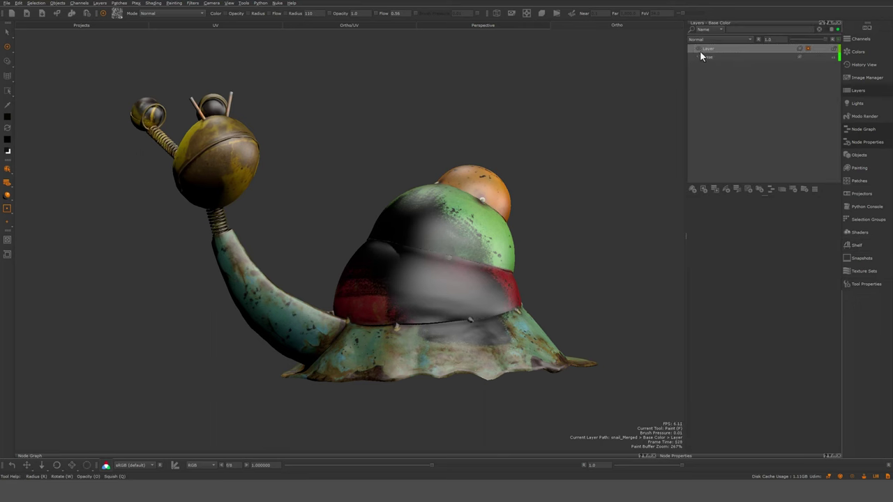
click(699, 50)
click(692, 189)
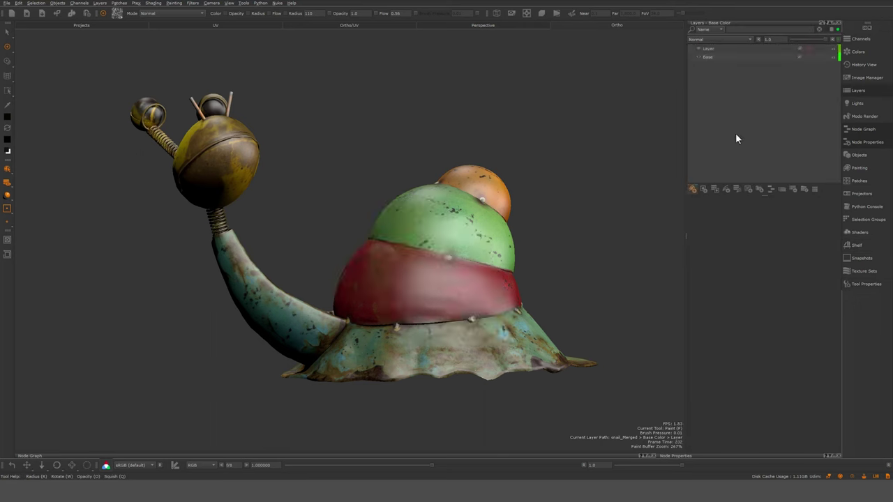
Step: Paint the rubber texture through onto the middle of the green shell section on the new layer
middle_drag(449, 247, 464, 260)
scroll(464, 259, up, 6)
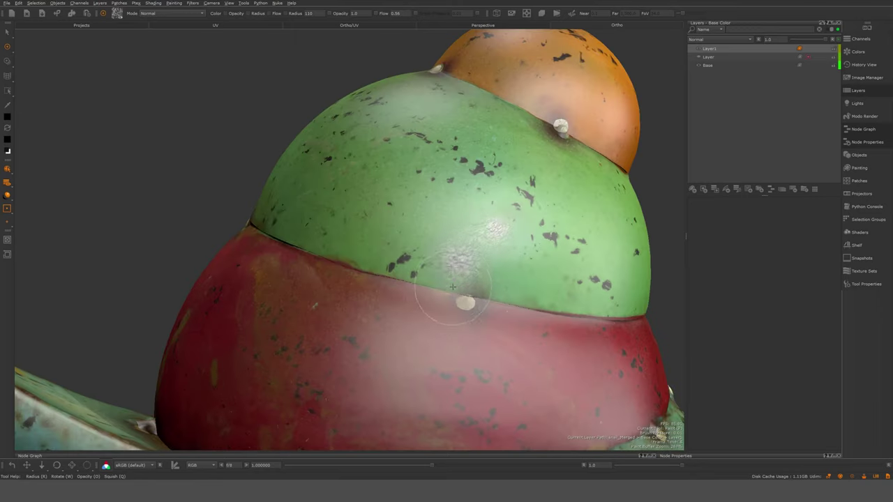
drag(507, 280, 457, 230)
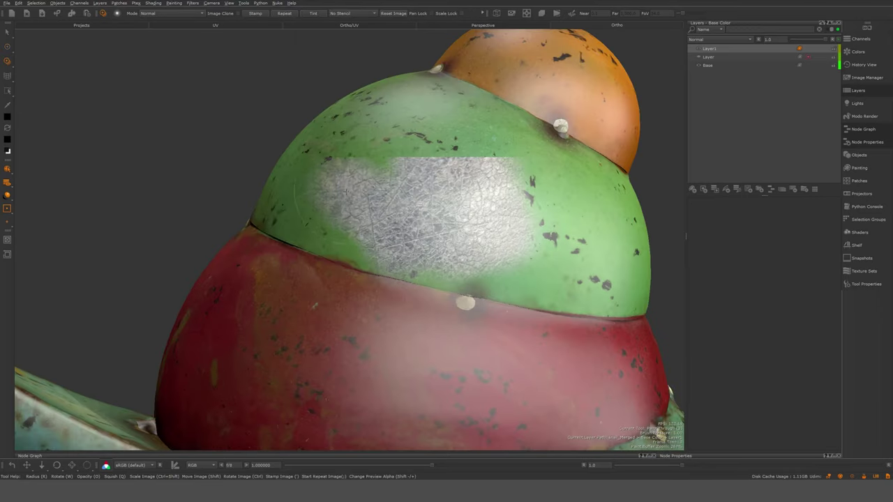
mouse_move(377, 203)
mouse_down()
mouse_move(481, 210)
mouse_move(373, 188)
mouse_move(359, 204)
mouse_move(286, 207)
mouse_move(412, 157)
mouse_up()
Step: Turn on Repeat for the Paint Through image and cover most of the green shell section with the rubber texture
click(284, 14)
mouse_move(459, 227)
mouse_down()
mouse_move(574, 273)
mouse_move(534, 185)
mouse_move(597, 248)
mouse_up()
mouse_move(473, 190)
shift+mouse_down()
mouse_move(472, 120)
mouse_move(380, 150)
mouse_move(489, 169)
mouse_move(537, 194)
mouse_move(513, 204)
mouse_move(504, 228)
shift+mouse_up()
alt+drag(655, 140, 654, 111)
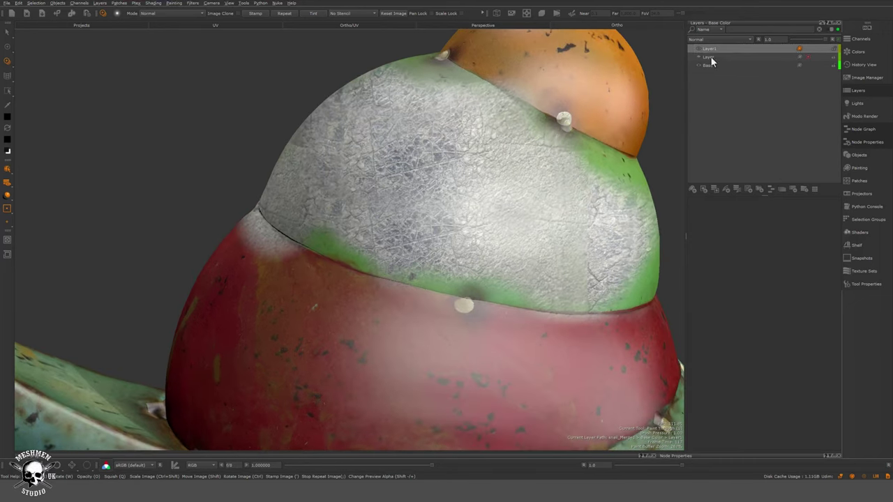
Step: Try Multiply on the top rubber layer, then blend it as Overlay with an opacity of 0.802
key(shift)
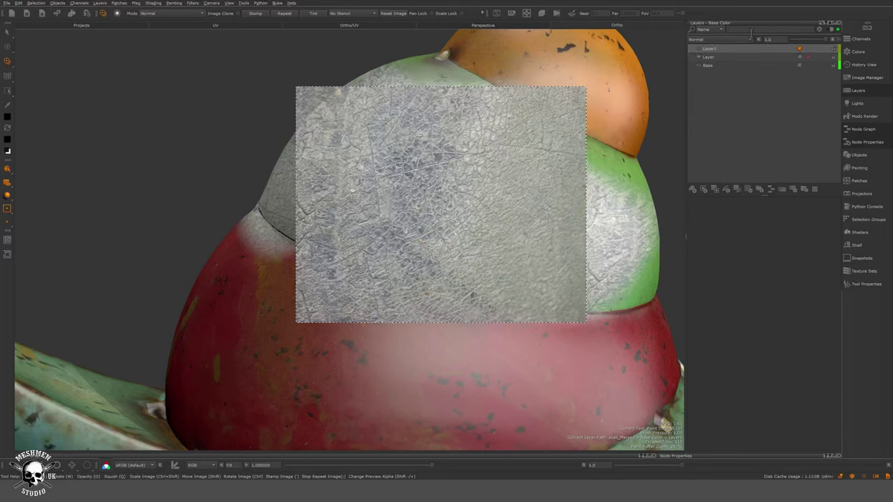
key(p)
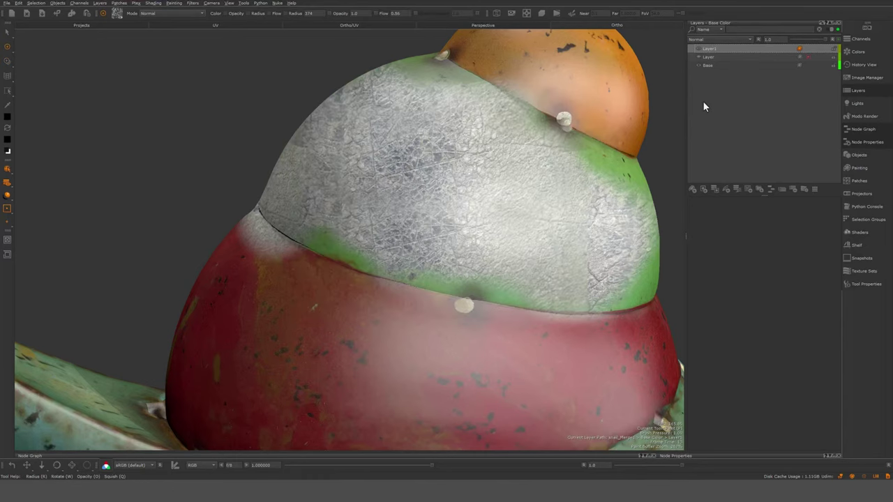
click(716, 37)
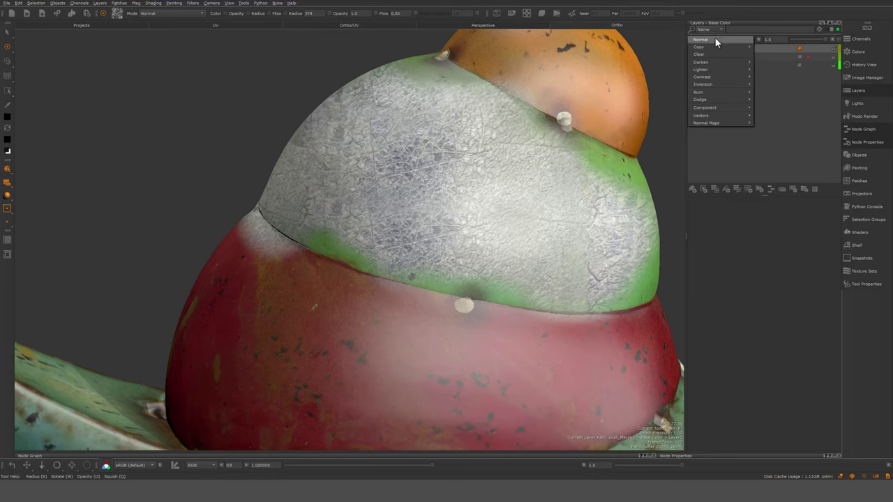
mouse_move(706, 67)
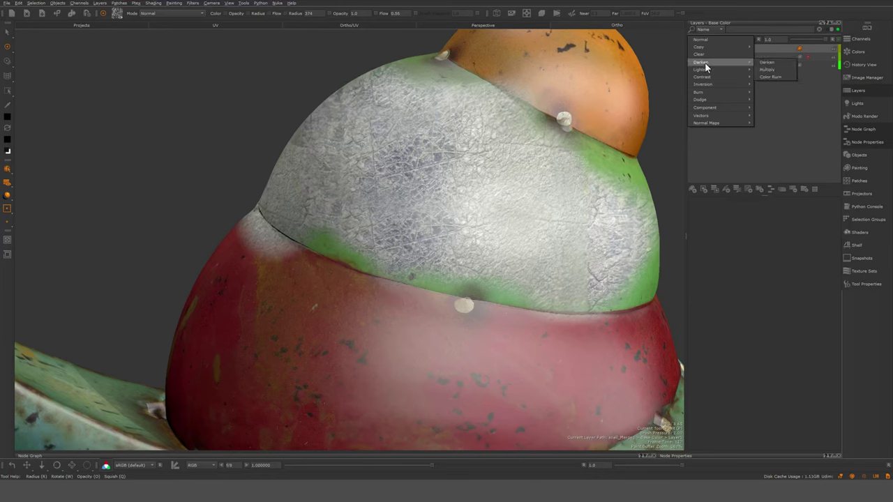
click(766, 70)
drag(795, 40, 815, 45)
click(723, 39)
mouse_move(726, 75)
click(771, 90)
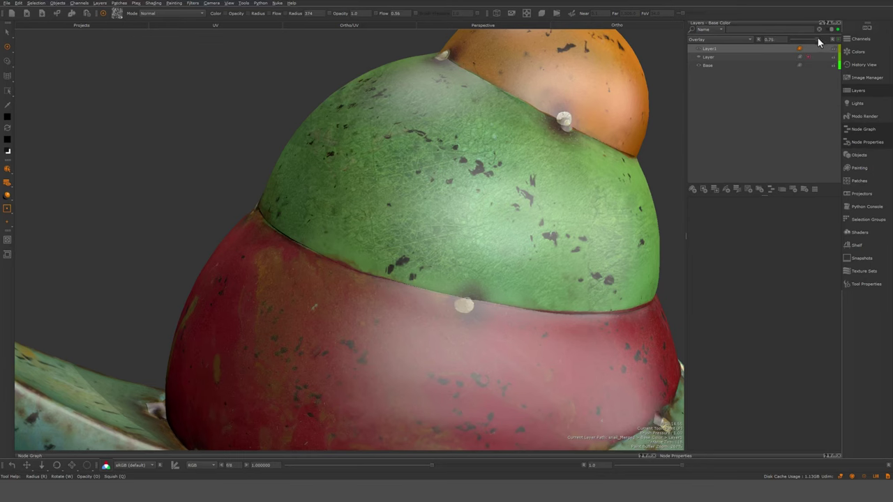
drag(816, 40, 818, 39)
Step: Extend the rubber texture with Paint Through over the remaining smooth part of the green shell section
mouse_move(500, 242)
alt+mouse_down()
mouse_move(442, 244)
mouse_move(530, 233)
alt+mouse_up()
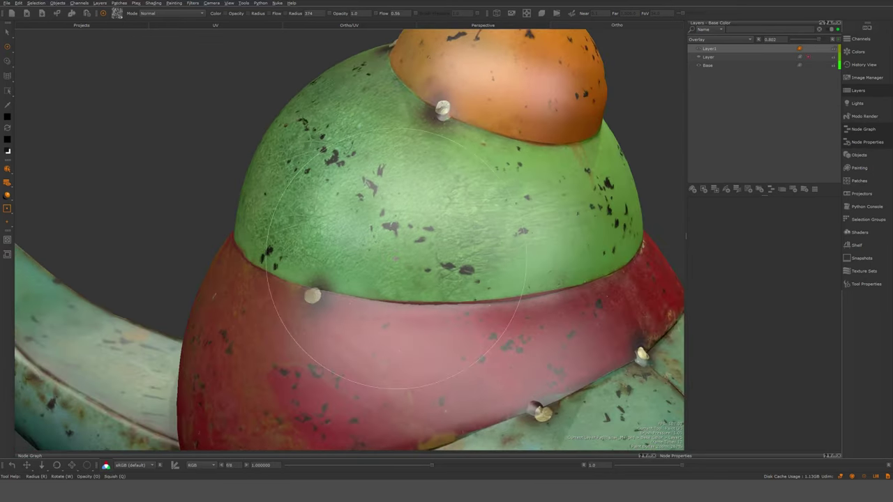
key(ctrl+z)
key(o)
drag(464, 209, 450, 204)
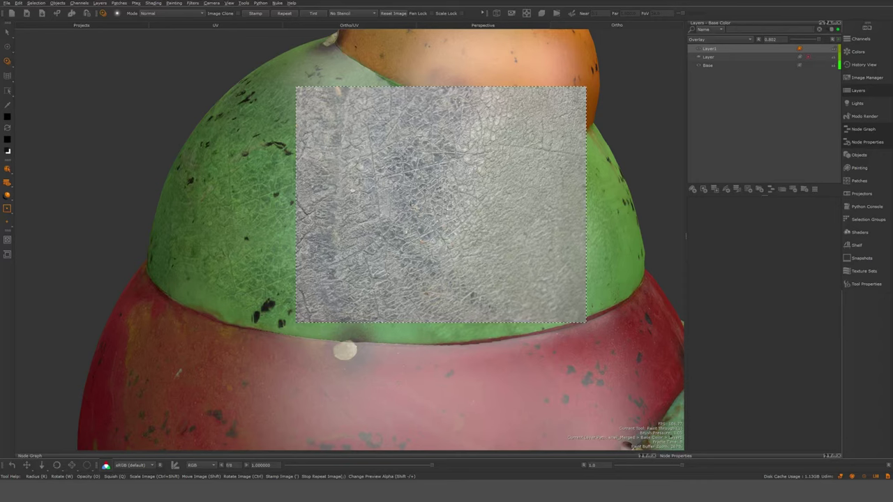
key(p)
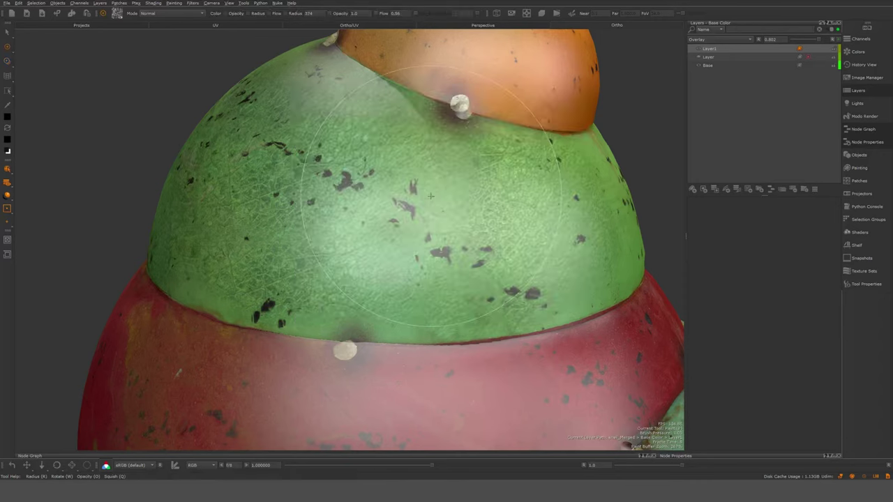
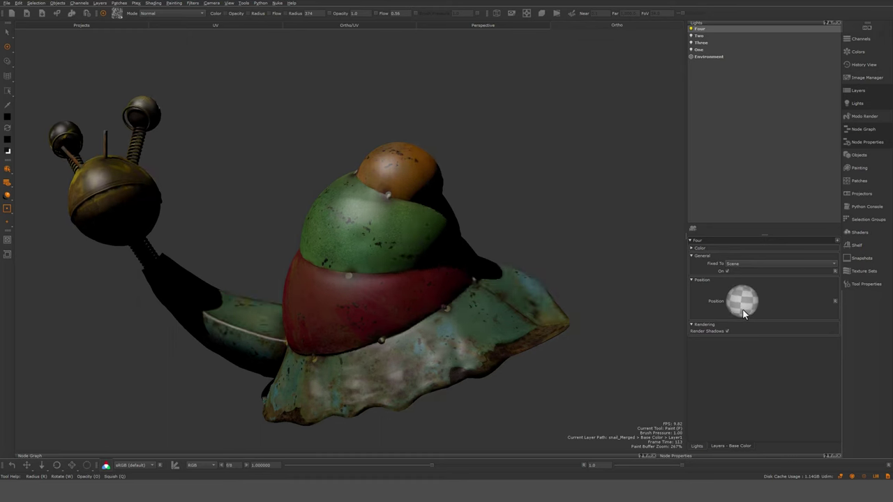
Step: Toggle light Four and the Environment light and view the snail under the changed lighting
click(692, 30)
alt+drag(550, 194, 574, 196)
click(706, 57)
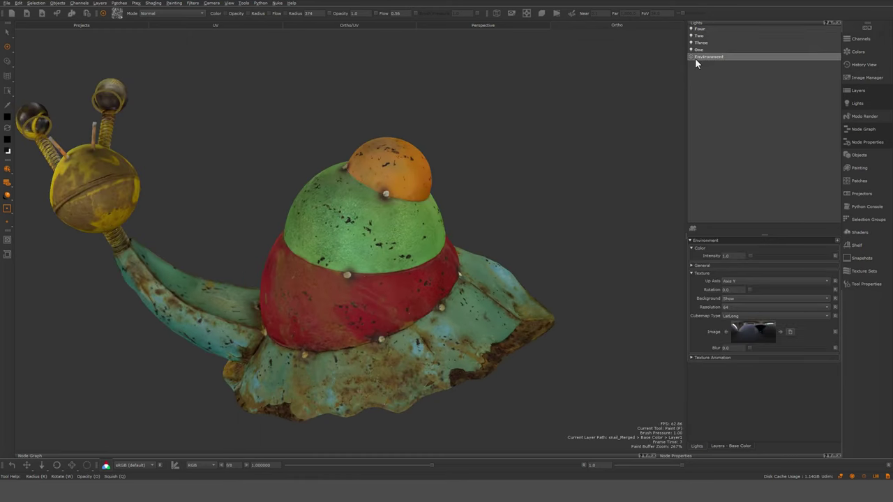
click(691, 56)
alt+drag(559, 132, 343, 282)
Step: Look through the Render and Bake settings of the Modo Render palette and close it again
click(865, 116)
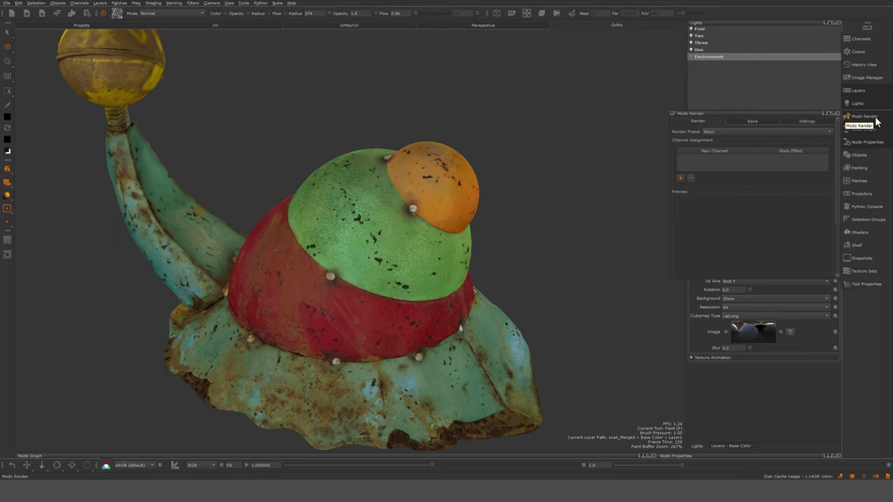
click(754, 122)
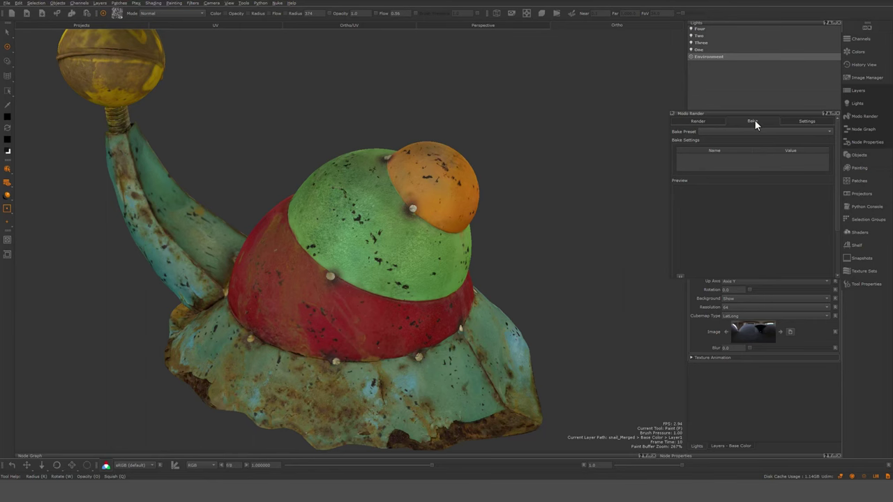
click(702, 122)
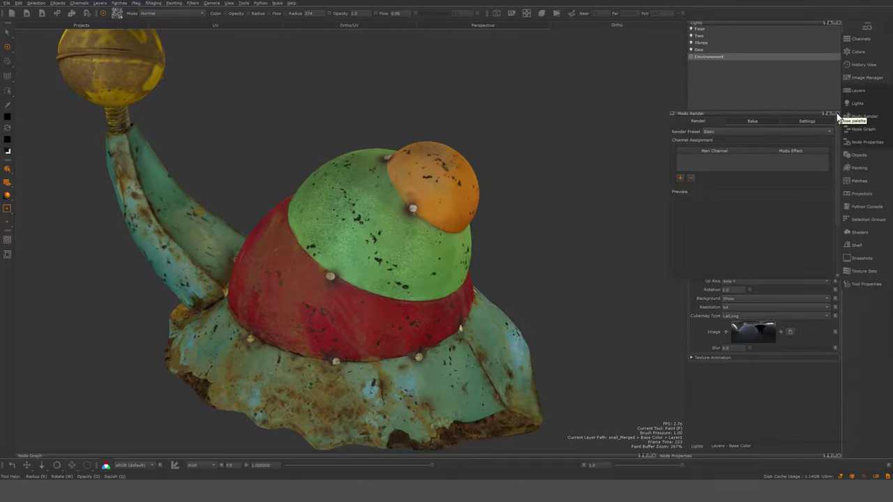
click(838, 116)
Step: Show the Node Graph and examine the nodes that make up the Base Color layers
click(847, 130)
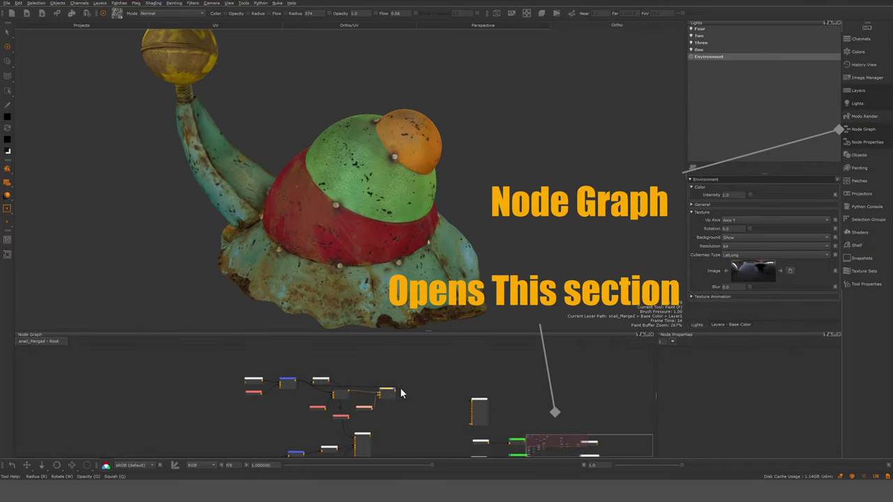
scroll(400, 389, down, 5)
mouse_move(401, 389)
middle_down()
mouse_move(401, 376)
mouse_move(403, 392)
middle_up()
scroll(409, 387, up, 3)
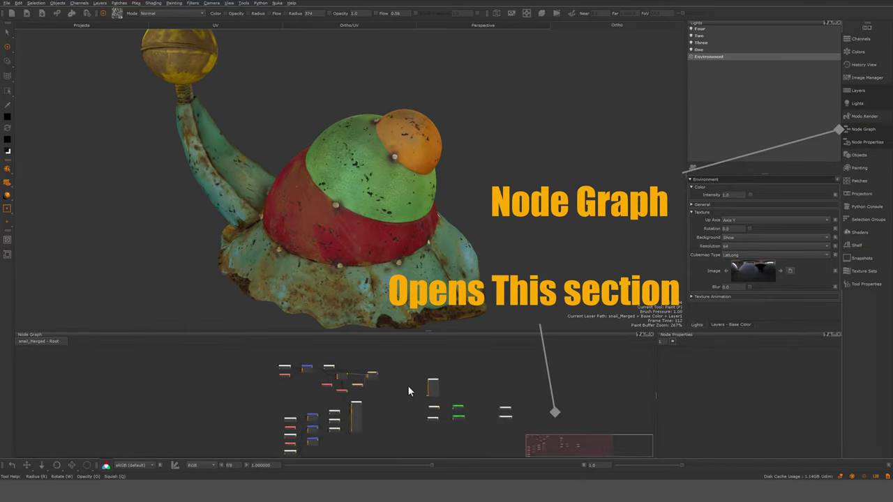
scroll(408, 391, up, 2)
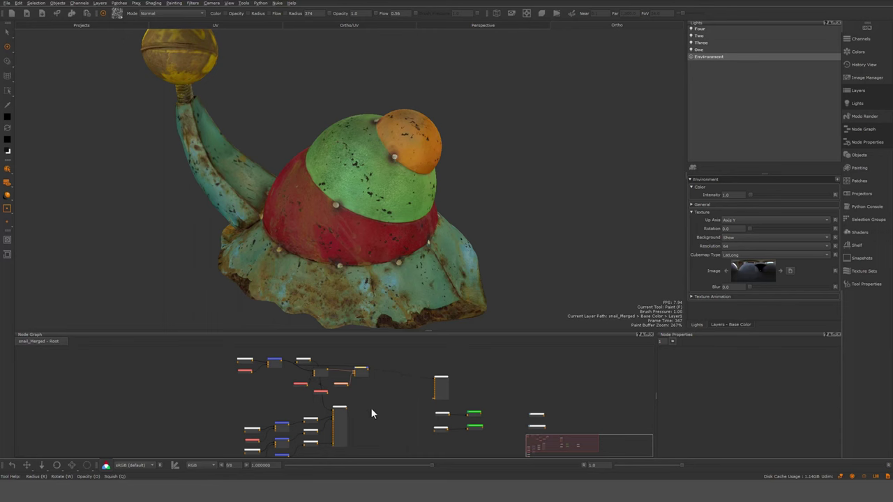
scroll(360, 362, up, 3)
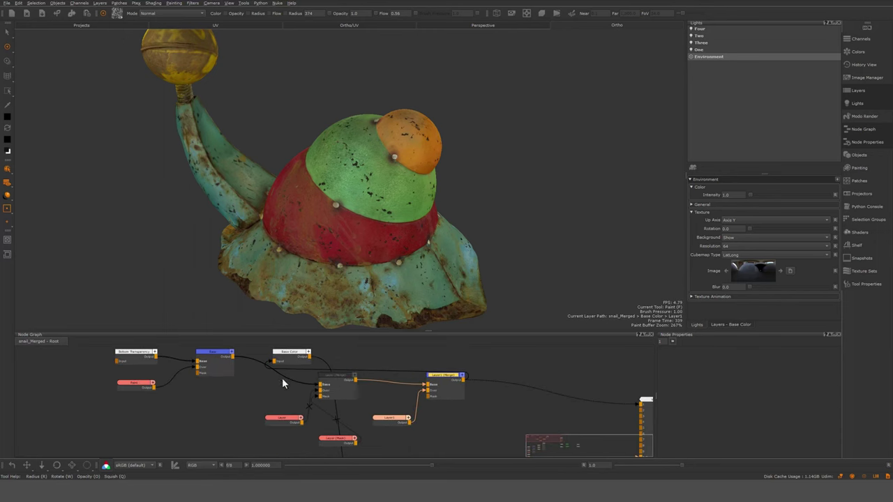
middle_drag(367, 373, 387, 382)
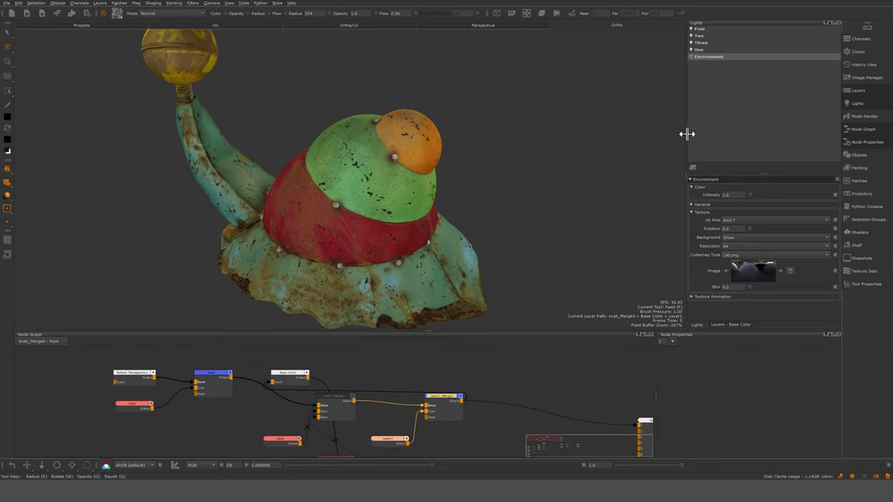
Step: Add five new paint layers on top of the Base Color layer stack
click(858, 91)
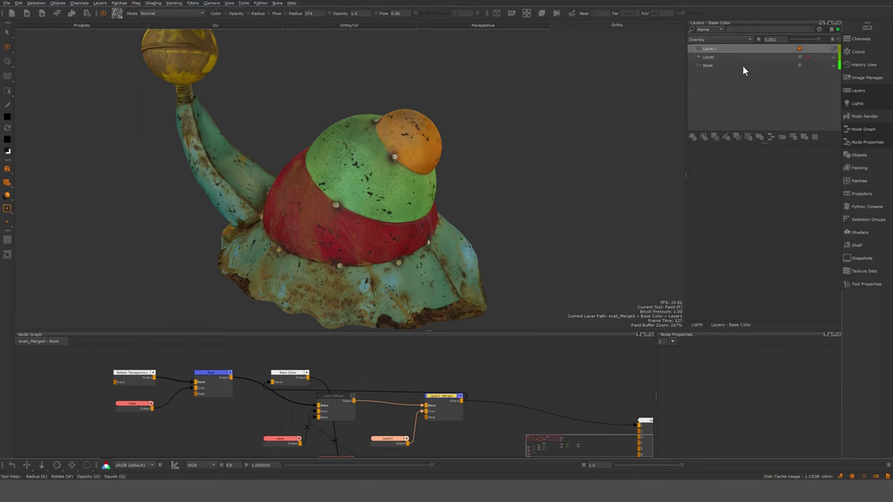
click(694, 137)
click(694, 137)
click(694, 137)
click(693, 137)
click(694, 138)
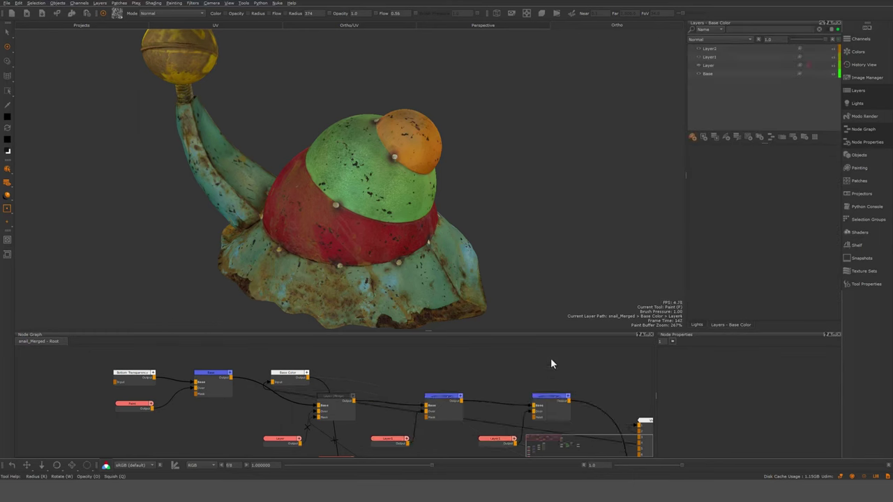
Step: Examine in the Node Graph how the added layers are chained together as paint and merge nodes
scroll(543, 384, down, 1)
scroll(544, 383, down, 3)
middle_drag(570, 385, 455, 371)
scroll(456, 372, down, 3)
middle_drag(527, 371, 489, 385)
scroll(475, 387, up, 2)
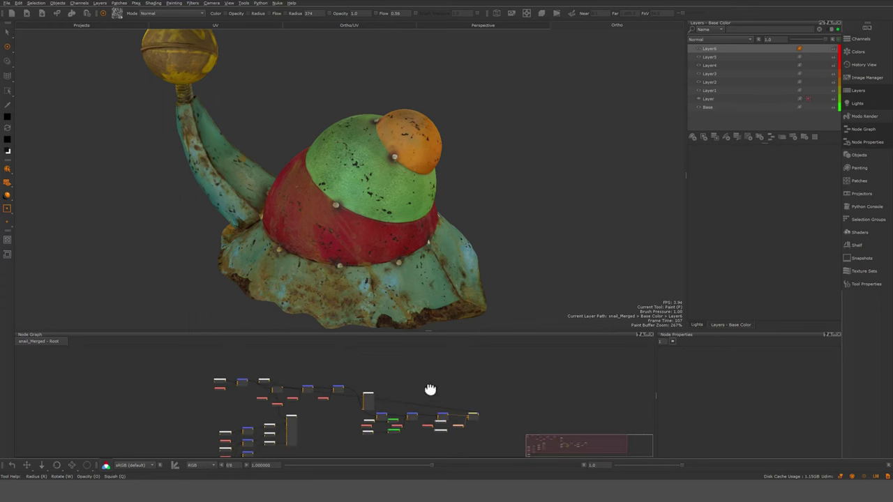
middle_drag(431, 390, 558, 380)
scroll(376, 380, up, 6)
scroll(517, 416, up, 3)
middle_drag(519, 417, 541, 441)
scroll(466, 421, up, 2)
middle_drag(425, 362, 433, 395)
scroll(433, 395, up, 5)
Step: Place the Base Color node just after the last layer's merge node in the Node Graph
drag(378, 409, 360, 380)
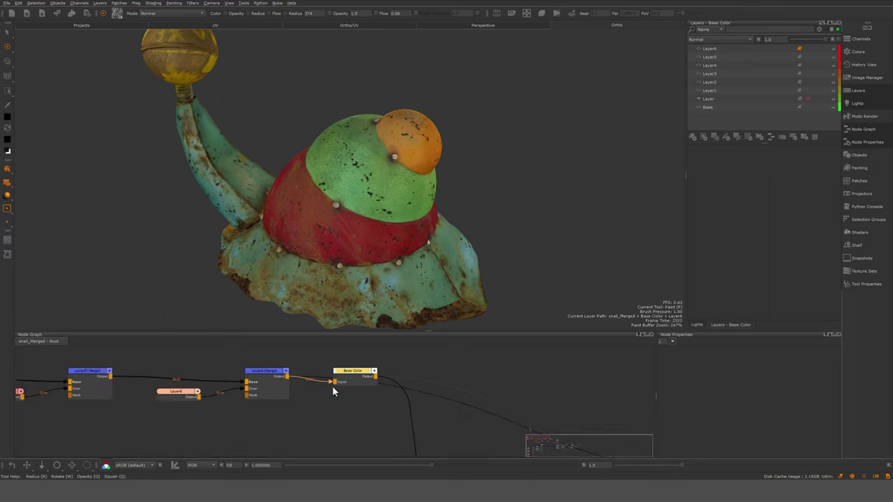
drag(339, 381, 360, 386)
scroll(327, 418, down, 6)
scroll(379, 422, down, 1)
middle_drag(325, 416, 580, 396)
scroll(566, 420, down, 3)
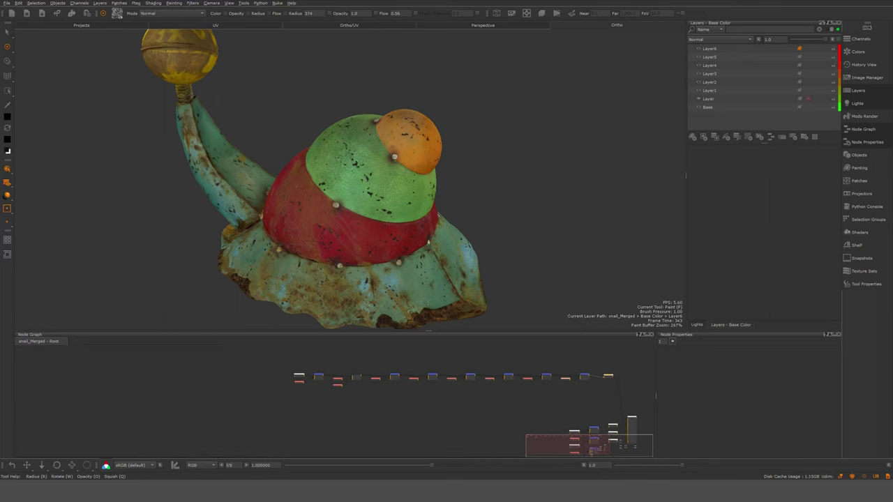
Step: Delete the five added empty layers, from Layer6 down to Layer2
click(715, 50)
key(Delete)
key(Delete)
key(Delete)
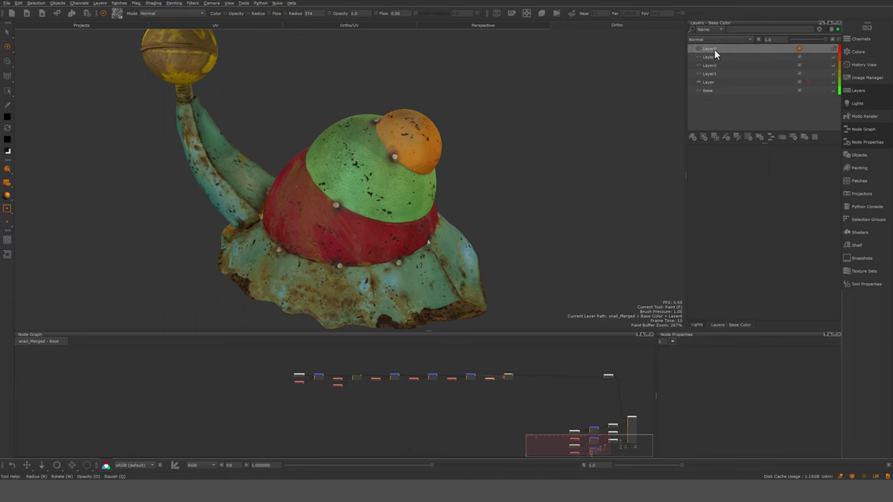
key(Delete)
key(Delete)
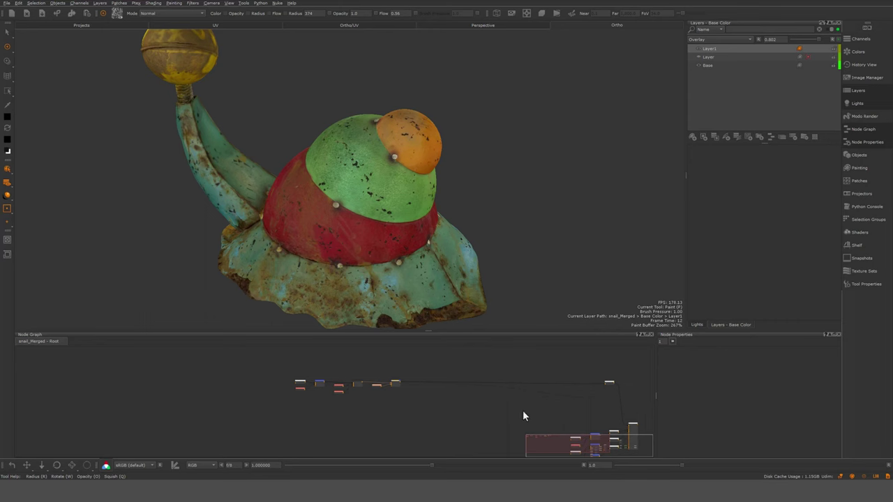
middle_drag(509, 403, 435, 404)
middle_drag(558, 387, 431, 391)
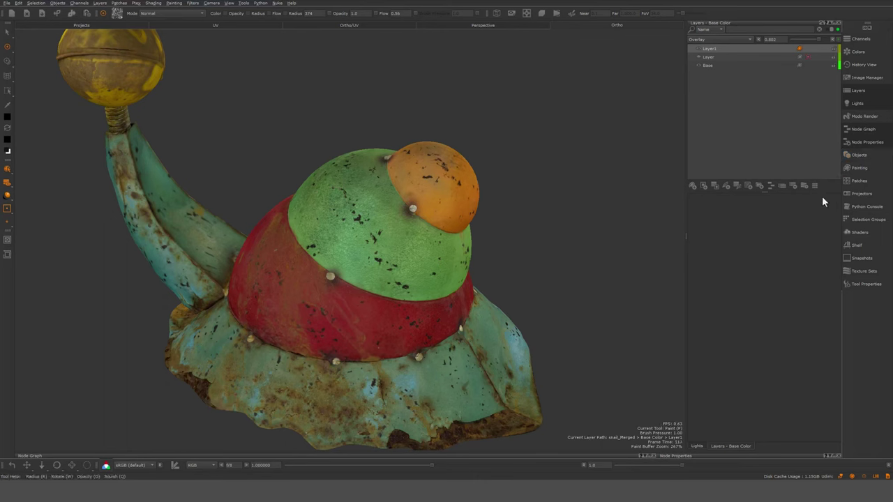
Step: Show the Painting palette and test a dark brush stroke across the green and red shell sections
click(859, 168)
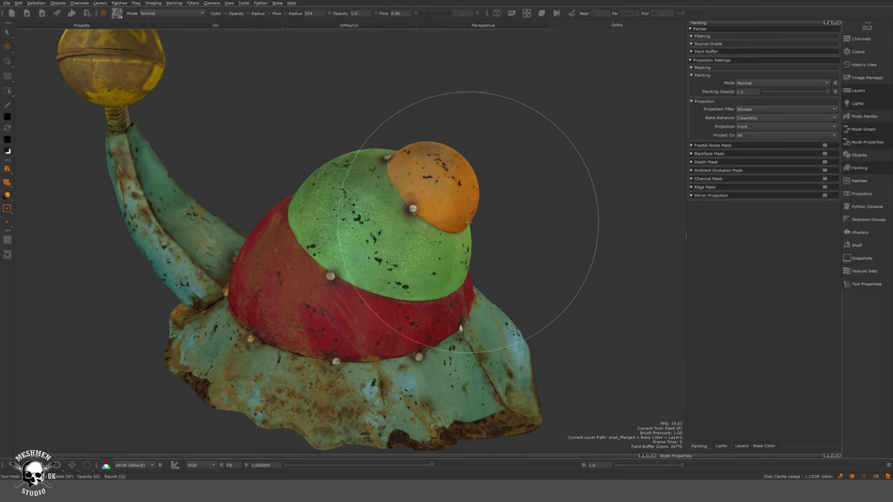
mouse_move(328, 279)
mouse_down()
mouse_move(407, 295)
mouse_move(363, 319)
mouse_up()
scroll(405, 299, up, 5)
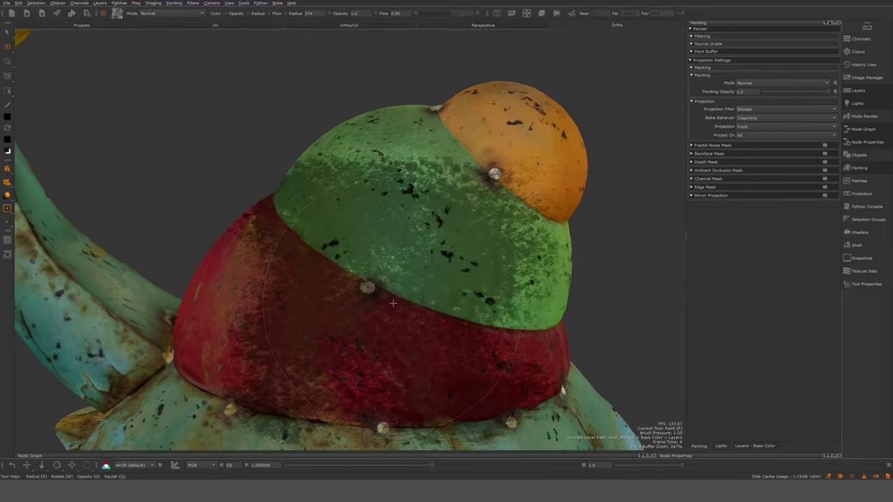
mouse_move(398, 303)
alt+middle_down()
mouse_move(390, 326)
mouse_move(443, 294)
mouse_move(414, 301)
alt+middle_up()
key(p)
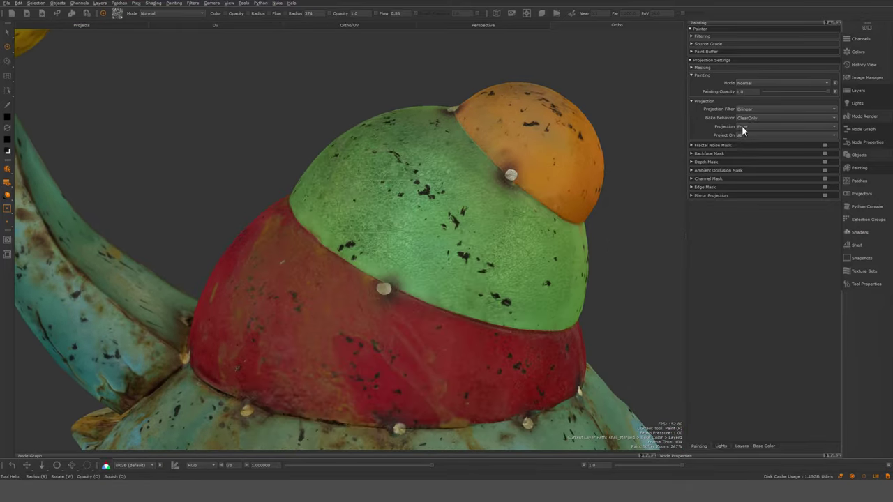
Step: Set the Bake Behavior to AutoBakeAndClear and paint a dark stroke over the green and red shell sections
click(759, 117)
click(759, 125)
mouse_move(487, 266)
mouse_down()
mouse_move(474, 283)
mouse_move(419, 291)
mouse_up()
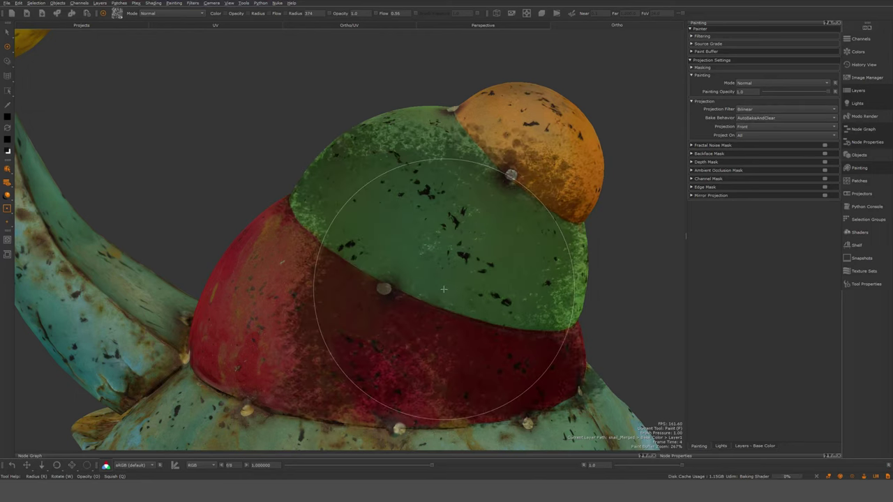
mouse_move(497, 293)
alt+mouse_down()
mouse_move(454, 301)
mouse_move(491, 309)
alt+mouse_up()
Step: Paint dark strokes down over the red shell section and the teal body below it from changed view angles
mouse_move(321, 307)
mouse_down()
mouse_move(279, 318)
mouse_move(345, 323)
mouse_up()
alt+right_drag(349, 323, 404, 335)
alt+middle_drag(405, 419, 400, 344)
mouse_move(399, 344)
mouse_down()
mouse_move(526, 340)
mouse_move(349, 331)
mouse_move(384, 323)
mouse_up()
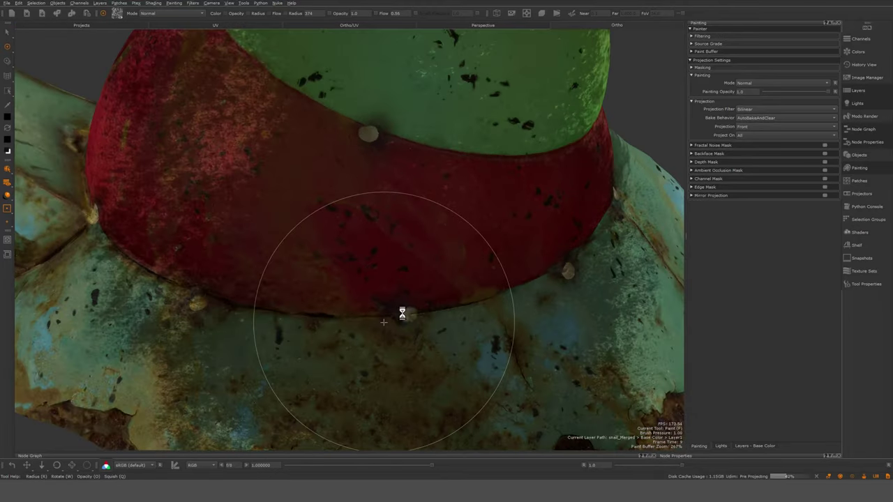
alt+middle_drag(461, 284, 445, 328)
mouse_move(445, 328)
alt+right_down()
mouse_move(402, 309)
mouse_move(436, 317)
alt+right_up()
mouse_move(436, 318)
alt+mouse_down()
mouse_move(456, 323)
mouse_move(443, 314)
mouse_move(388, 339)
mouse_move(398, 333)
alt+mouse_up()
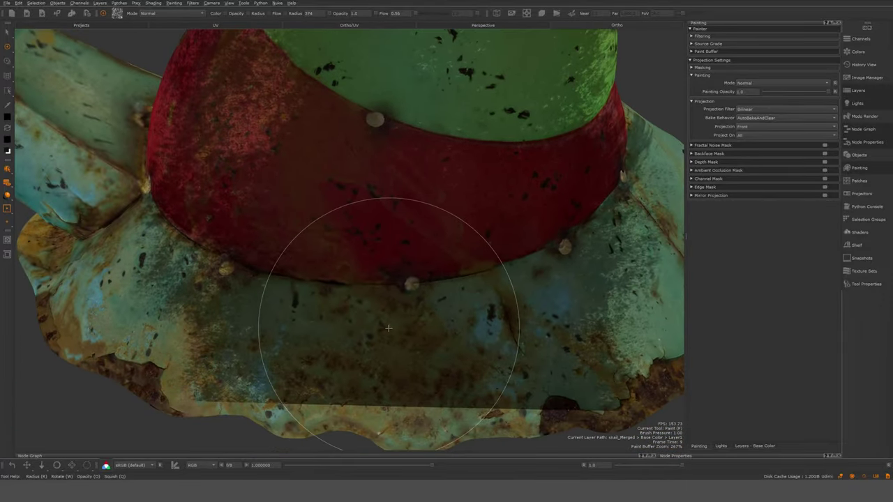
key(ctrl+z)
Step: Look at the warp tool choices, then paint the still bright strip along the body's lower edge dark
click(9, 83)
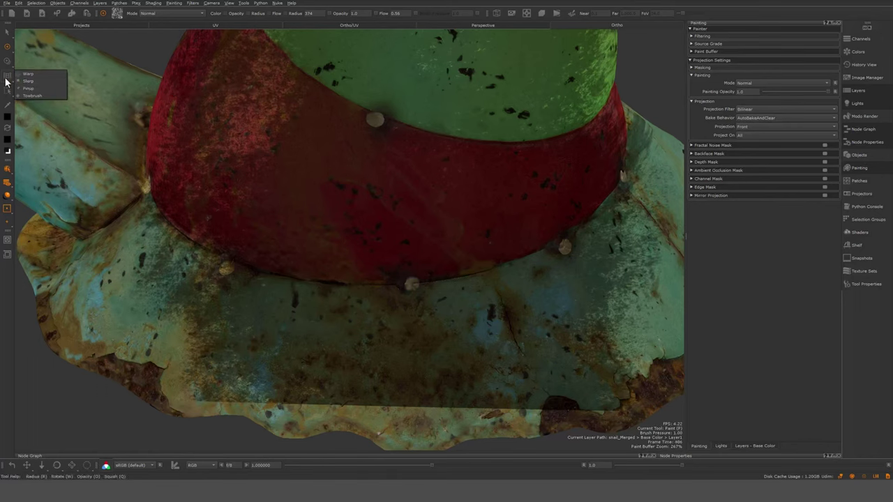
click(6, 79)
key(p)
mouse_move(348, 392)
mouse_down()
mouse_move(482, 391)
mouse_move(276, 383)
mouse_up()
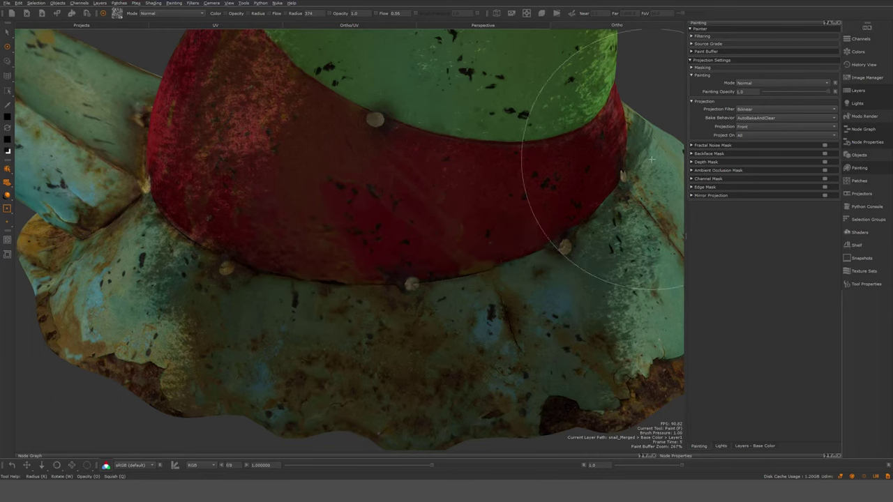
Step: Set the Bake Behavior of the projection to ClearOnly
click(768, 117)
click(757, 109)
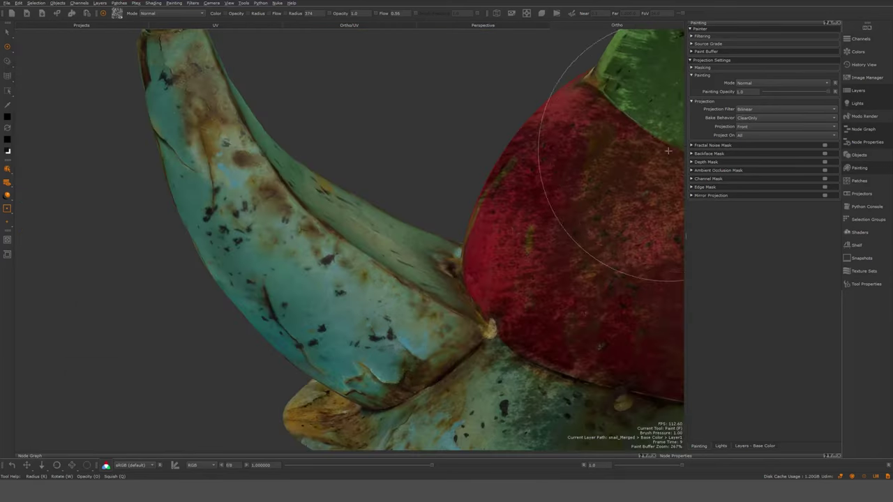
Step: Paint dark over the snail's teal neck, then distort the paint there by moving the warp grid's centre point and a corner point
mouse_move(488, 202)
mouse_down()
mouse_move(419, 237)
mouse_move(358, 298)
mouse_move(379, 331)
mouse_move(363, 304)
mouse_up()
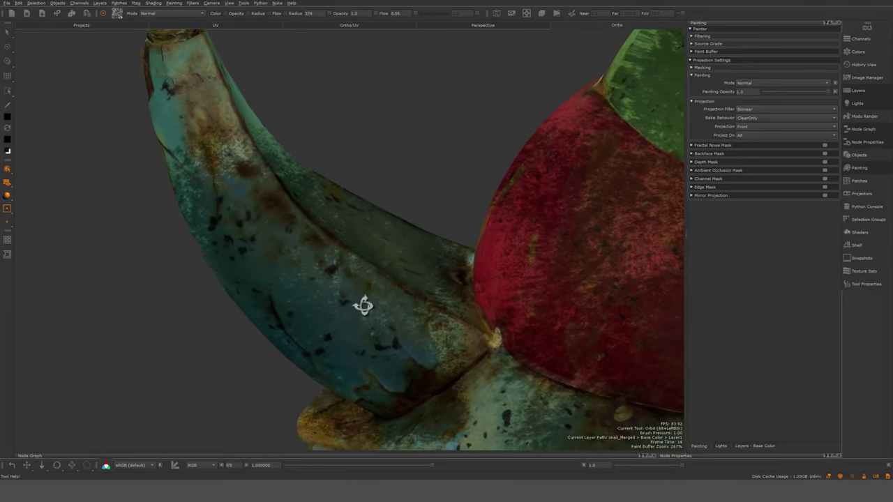
click(7, 78)
drag(347, 252, 302, 258)
drag(531, 84, 475, 118)
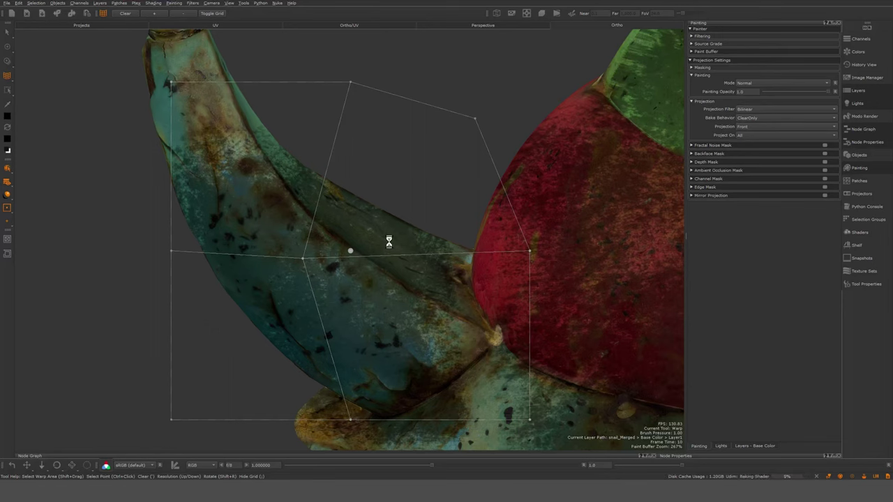
middle_drag(350, 286, 504, 297)
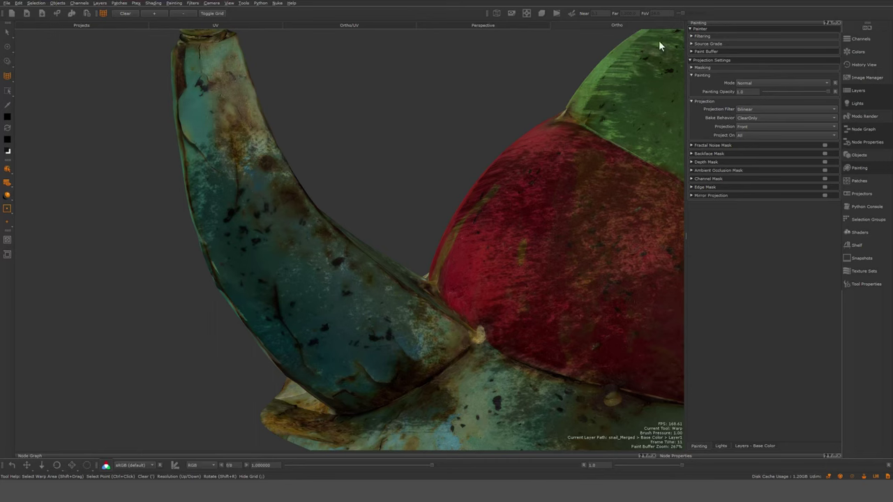
Step: Expand the Masking settings, enable the Edge Mask and paint dark over the green and red shell sections
alt+drag(585, 129, 432, 268)
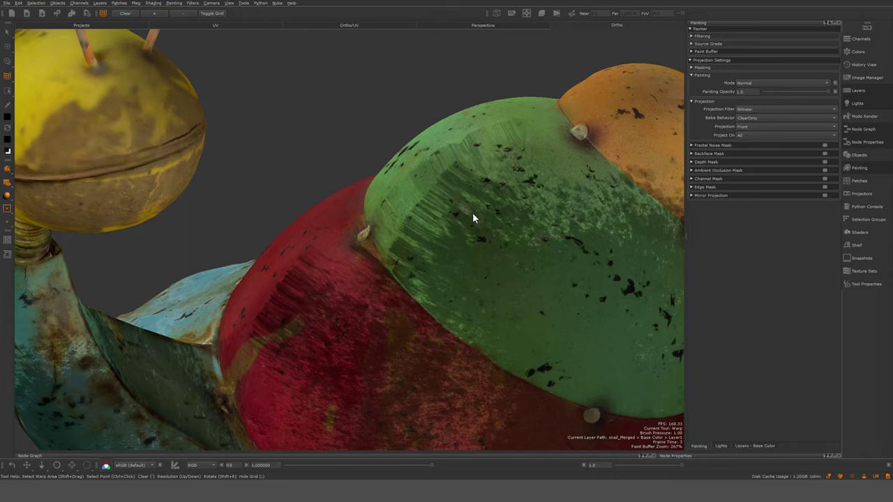
mouse_move(447, 250)
alt+mouse_down()
mouse_move(431, 237)
mouse_move(442, 254)
alt+mouse_up()
click(712, 68)
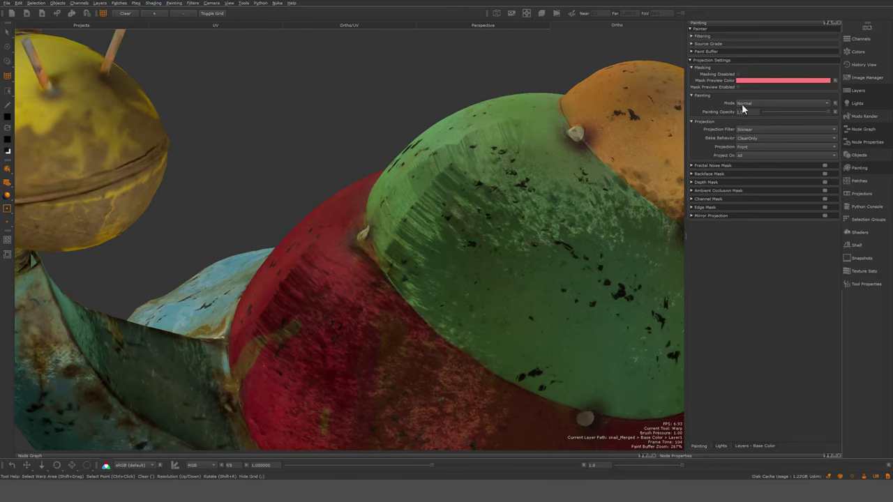
alt+drag(518, 202, 498, 194)
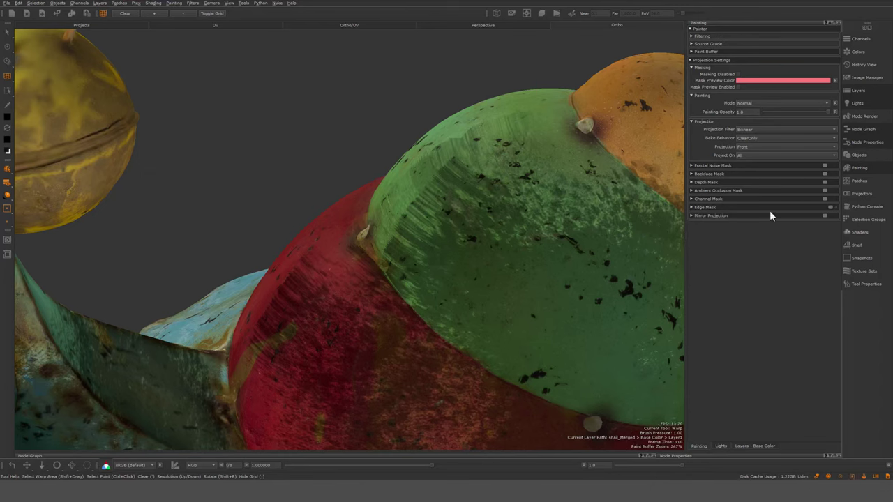
key(p)
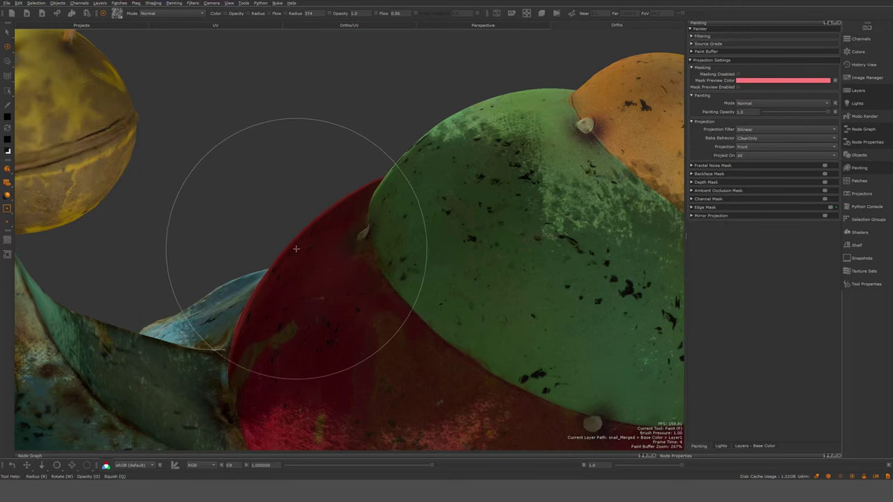
Step: Set the Edge Mask Falloff End to 0.354 and paint dark over the red and green shell sections
click(692, 208)
mouse_move(775, 229)
mouse_down()
mouse_move(787, 232)
mouse_move(764, 235)
mouse_up()
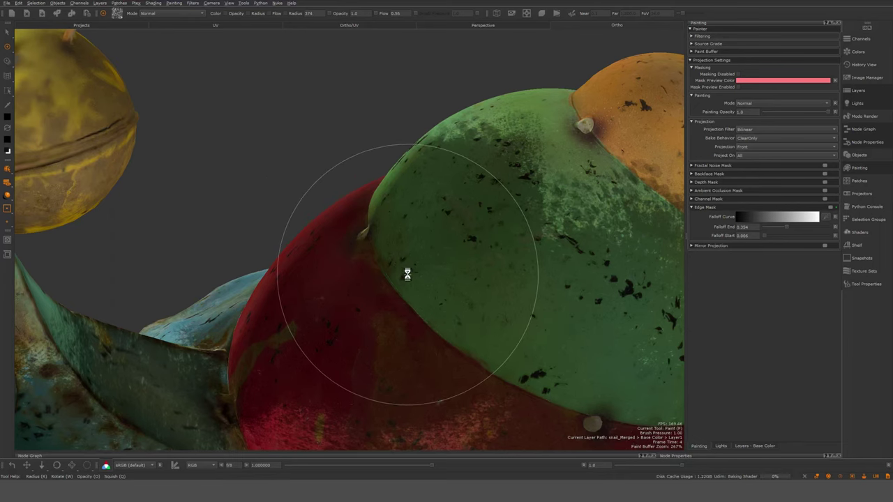
mouse_move(391, 284)
alt+mouse_down()
mouse_move(397, 316)
mouse_move(449, 295)
mouse_move(405, 289)
mouse_move(461, 295)
mouse_move(554, 284)
mouse_move(299, 323)
mouse_move(216, 305)
mouse_move(408, 299)
alt+mouse_up()
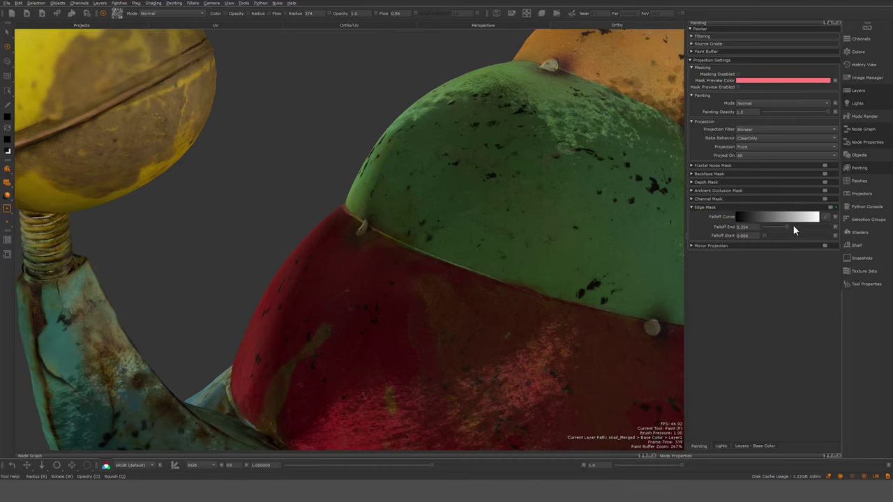
alt+drag(476, 271, 340, 348)
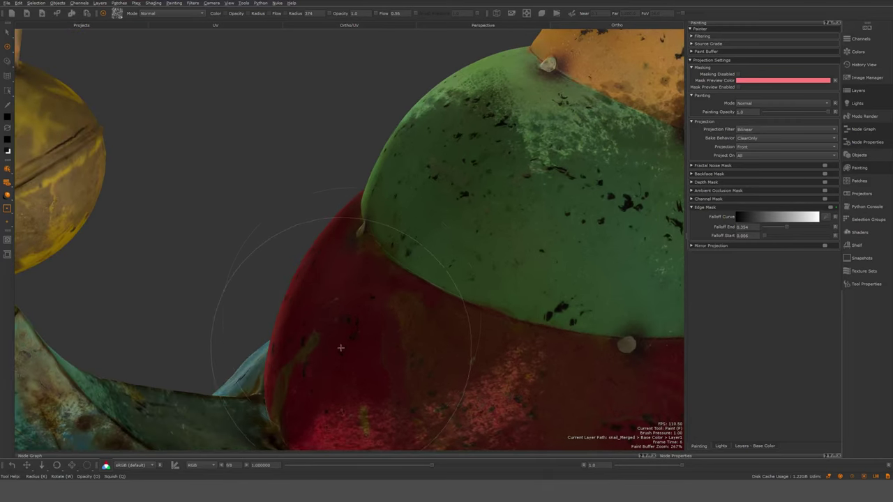
alt+drag(495, 295, 579, 219)
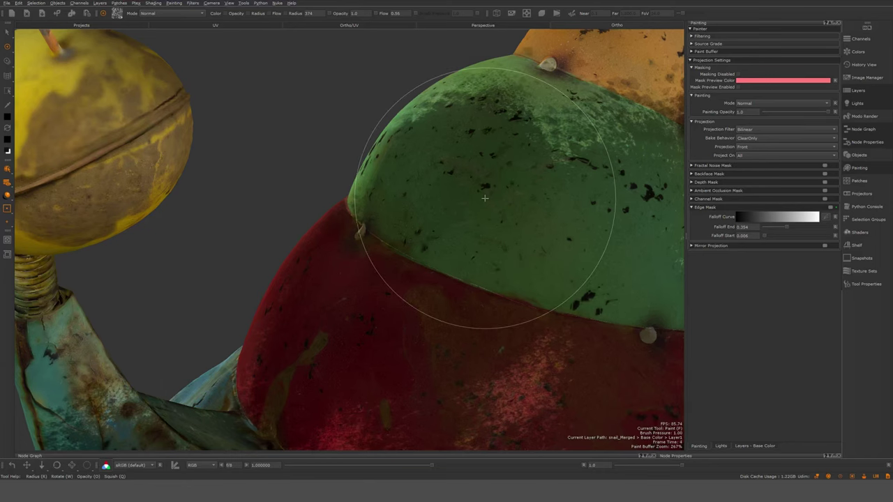
Step: Switch to the Paint Through tool, expand the Source Grade settings and lower the Multiply value of the cracked leather image
key(u)
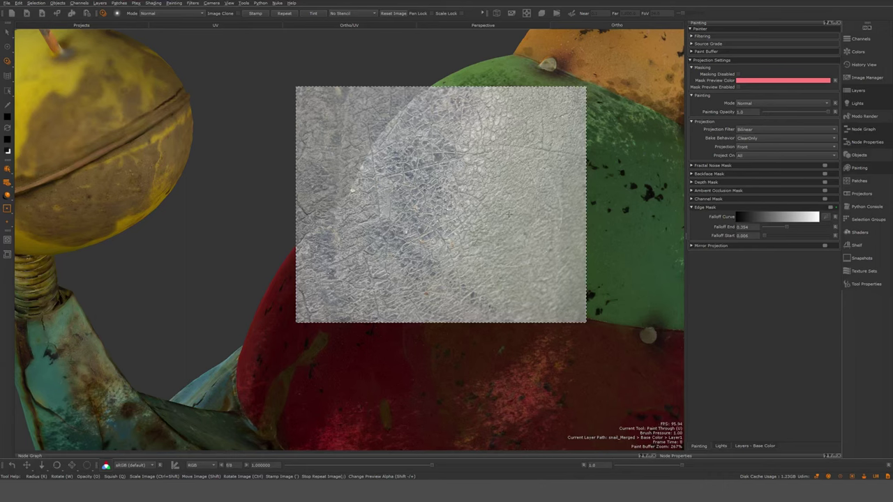
click(692, 51)
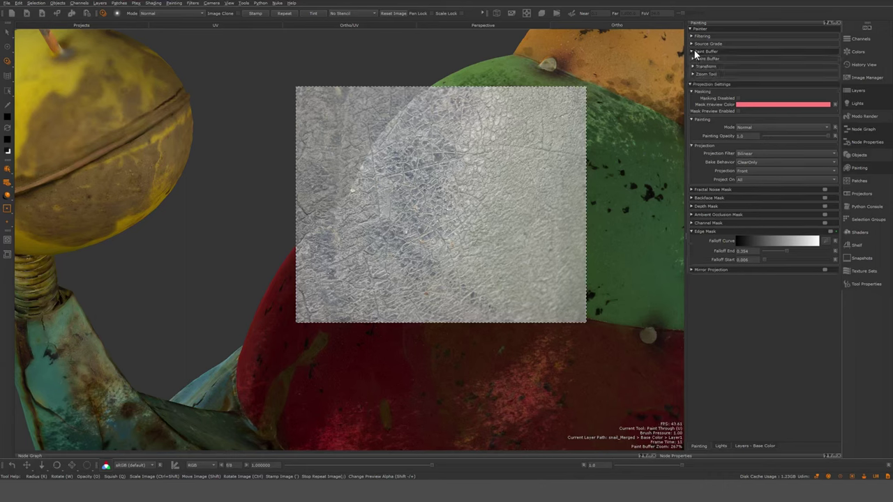
click(694, 52)
click(693, 44)
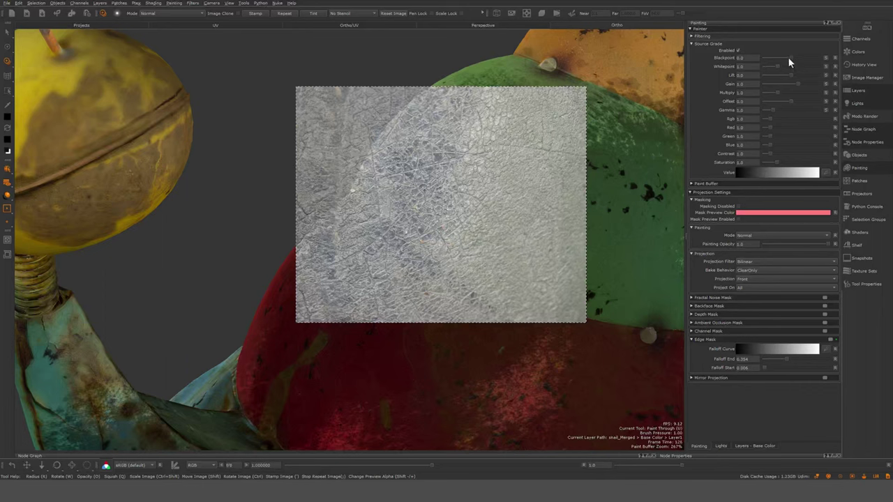
mouse_move(777, 92)
mouse_down()
mouse_move(768, 89)
mouse_move(773, 102)
mouse_up()
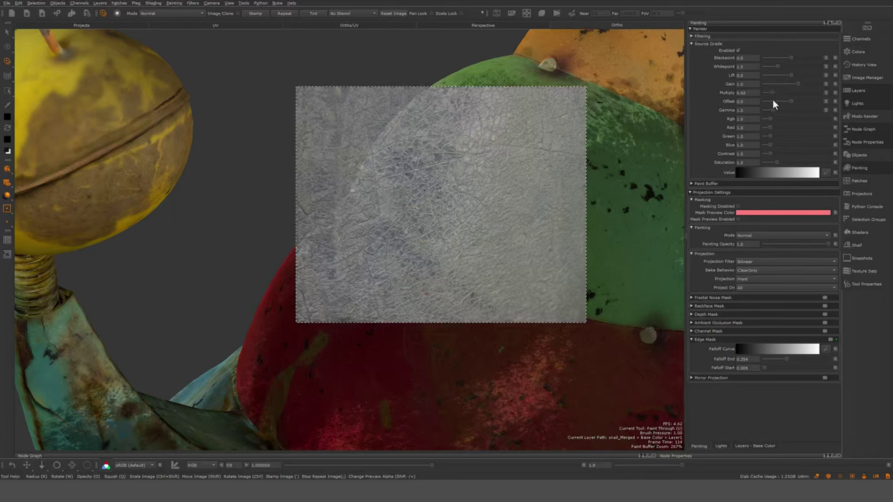
Step: Reshape the Source Grade Value curve into an S-curve with darker shadows and raised highlights
click(825, 172)
drag(817, 270, 832, 276)
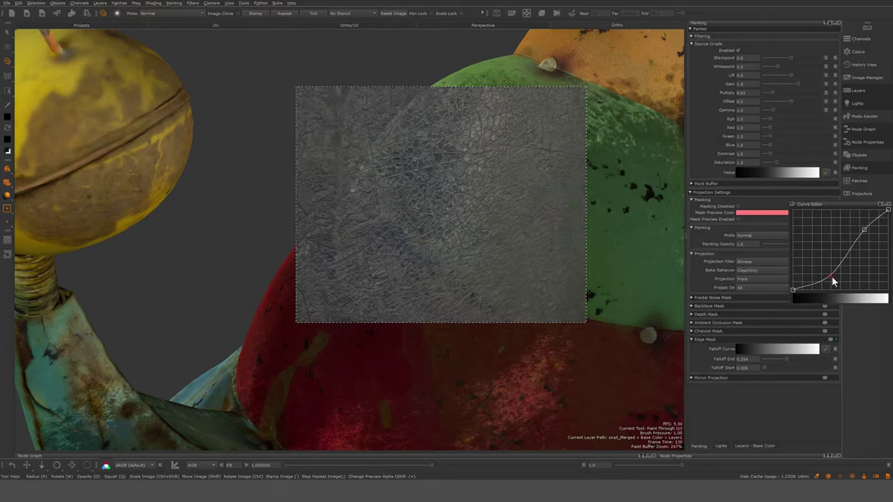
drag(863, 236, 854, 229)
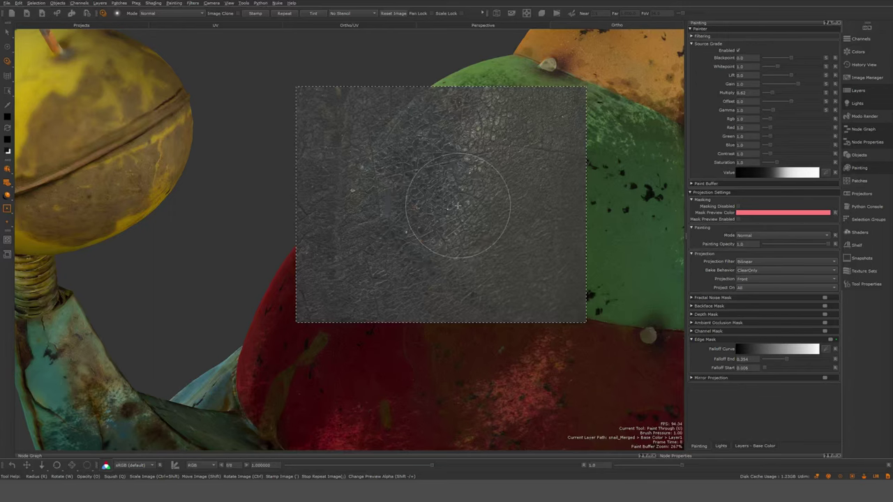
Step: Toggle the Source Grade to compare the graded and original leather image, leaving it disabled
click(739, 51)
click(739, 52)
click(738, 52)
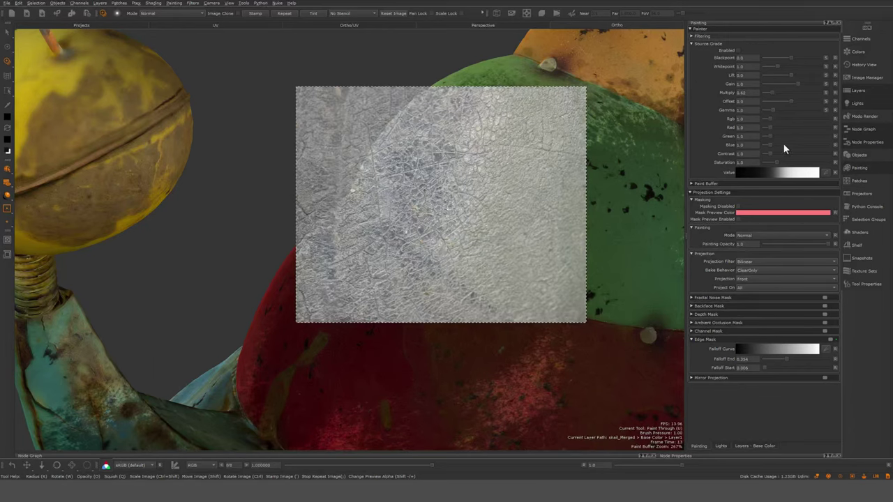
Step: Close the Painting palette, then open the Patches palette and try toggling a patch entry in its list
click(861, 169)
click(864, 182)
click(693, 186)
click(692, 186)
click(692, 187)
click(692, 187)
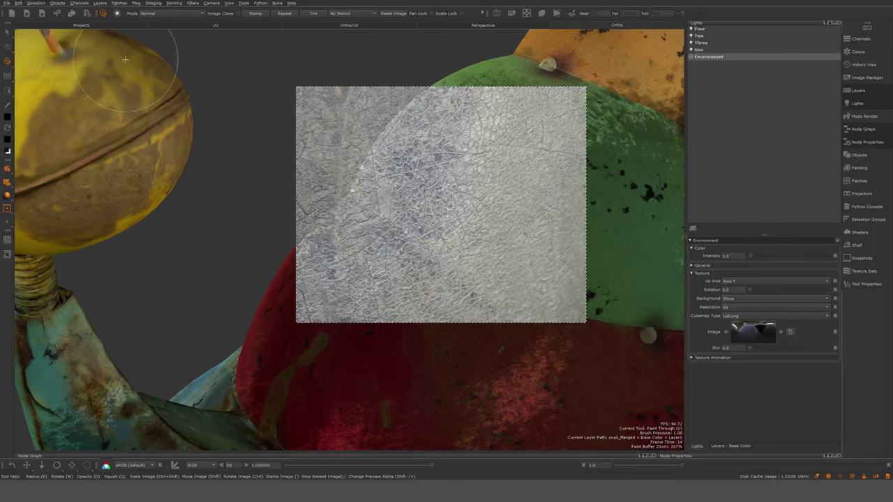
Step: Switch to the Select tool and try selecting on the green shell section
key(s)
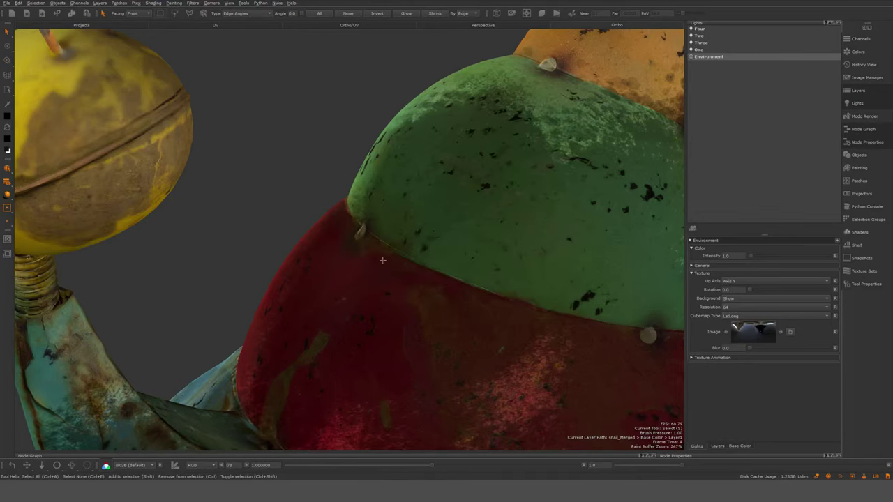
click(554, 214)
right_click(430, 165)
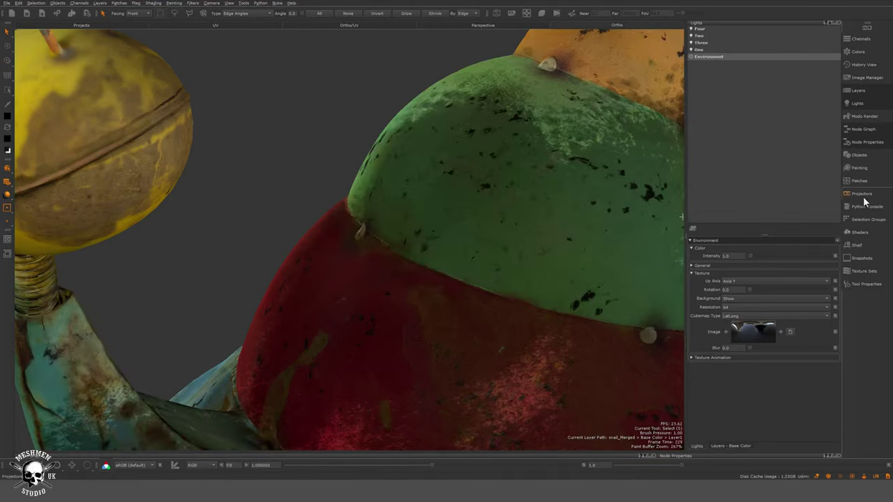
Step: Open the Projectors palette and create a projector from the current side view of the snail
click(863, 196)
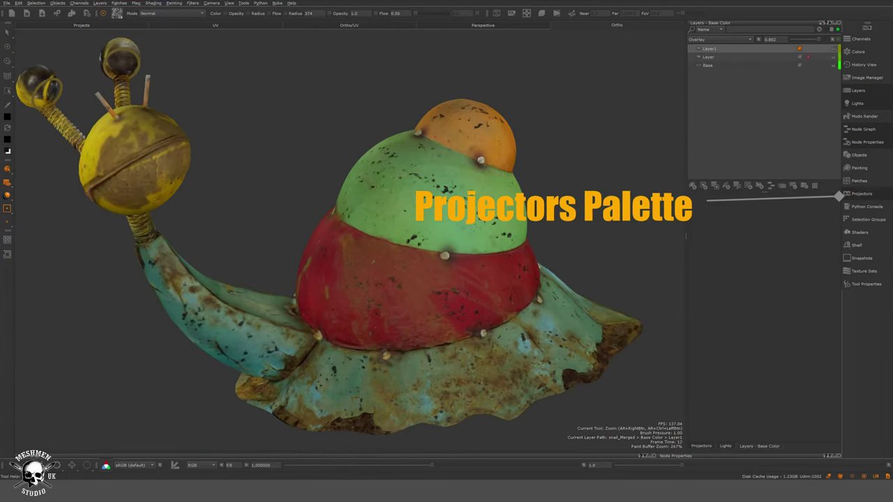
click(862, 194)
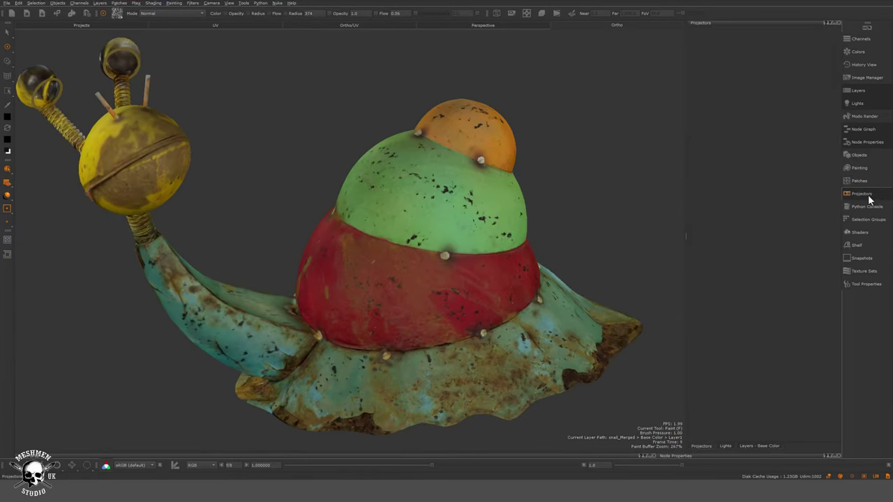
alt+middle_drag(493, 229, 502, 222)
alt+right_drag(502, 223, 508, 232)
right_click(708, 50)
click(729, 62)
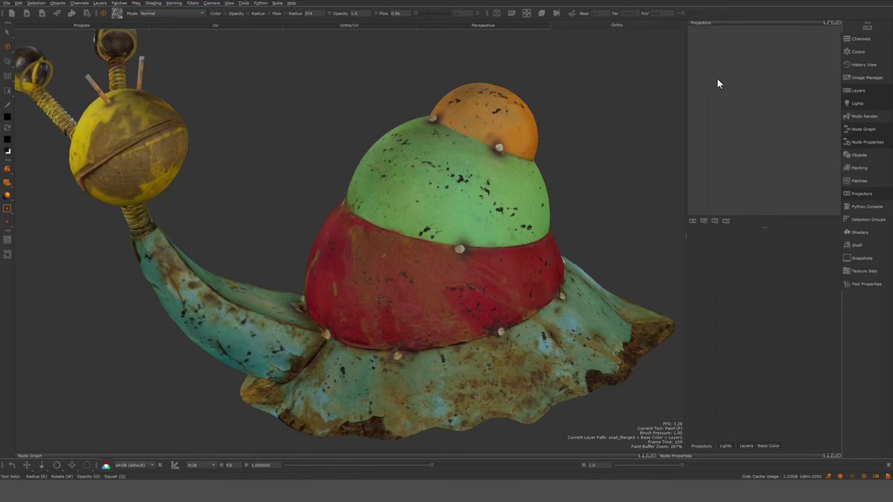
Step: Make Projector1 the current projector after moving to a distant front view, restoring its stored view of the snail
alt+drag(376, 314, 474, 300)
alt+right_drag(474, 300, 381, 277)
alt+drag(381, 276, 373, 316)
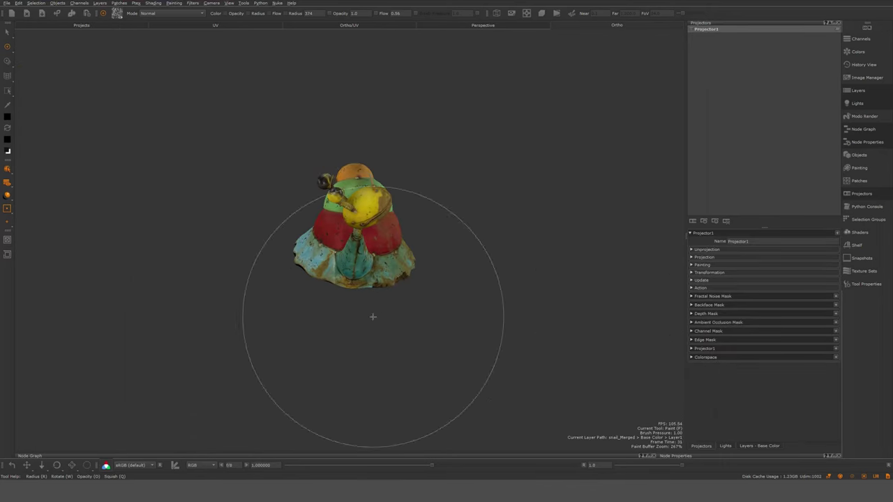
alt+right_drag(373, 317, 435, 321)
alt+drag(435, 322, 411, 310)
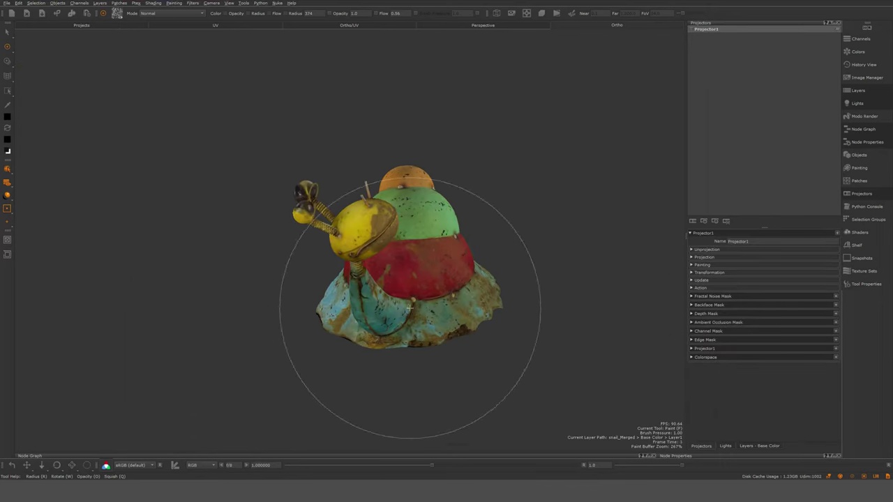
right_click(712, 31)
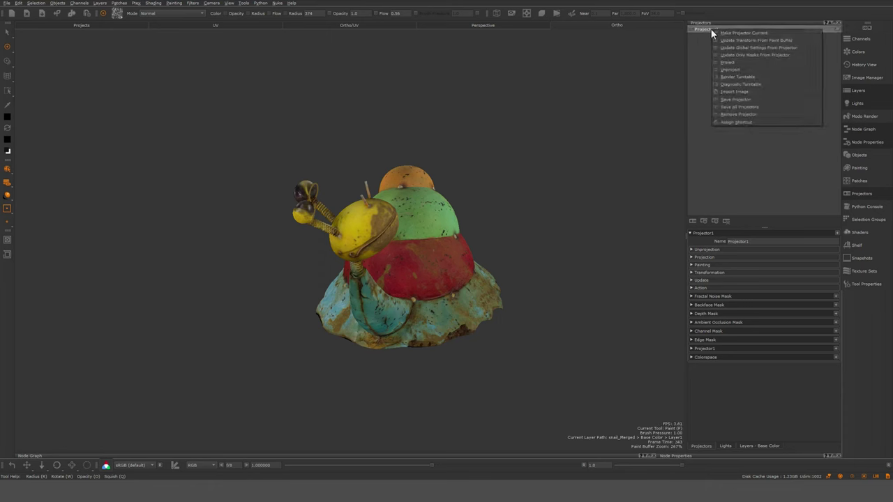
click(727, 31)
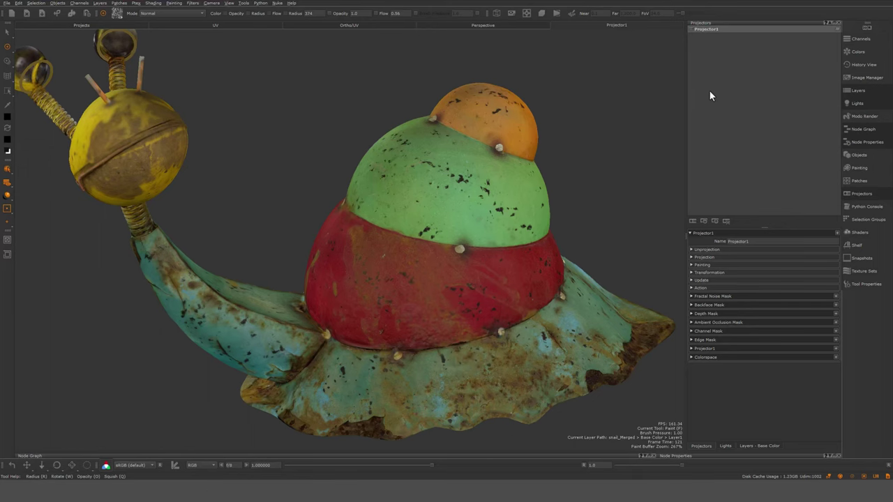
Step: Look at the Python Console, then hide and show the lowSphere, middleSphere, whisker and topSprings groups in the Selection Groups palette
click(866, 207)
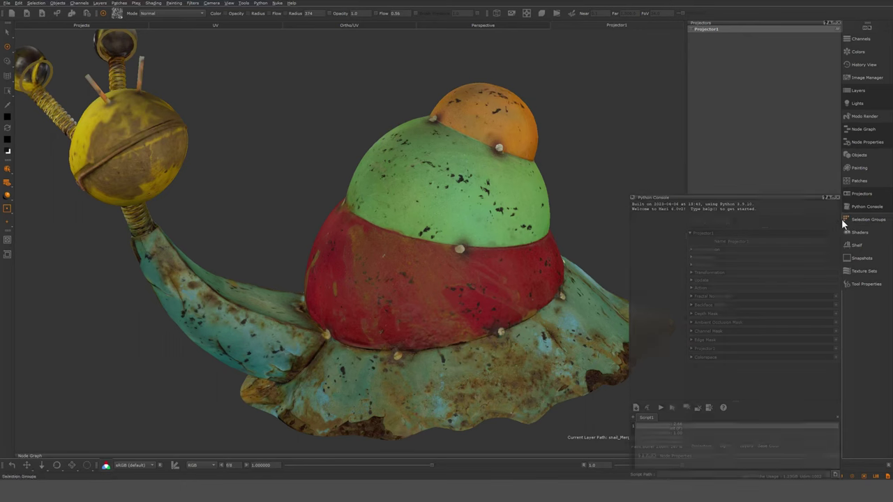
click(838, 197)
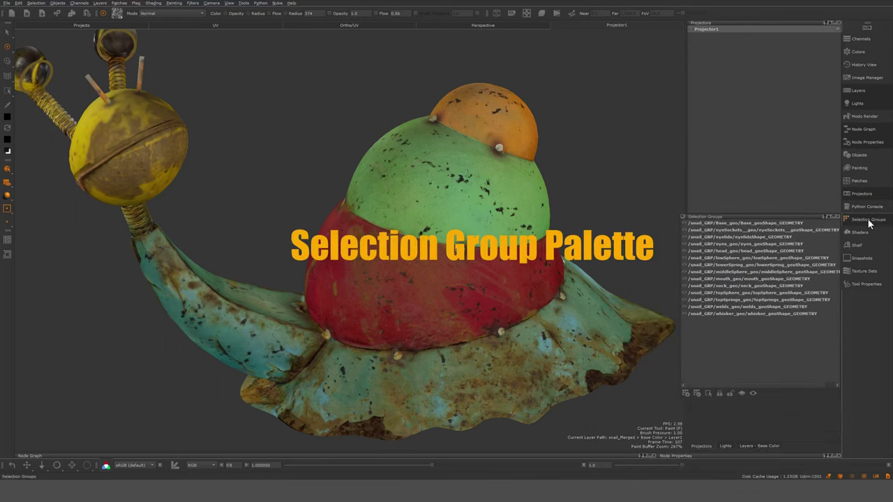
click(684, 257)
click(683, 257)
click(683, 273)
click(683, 271)
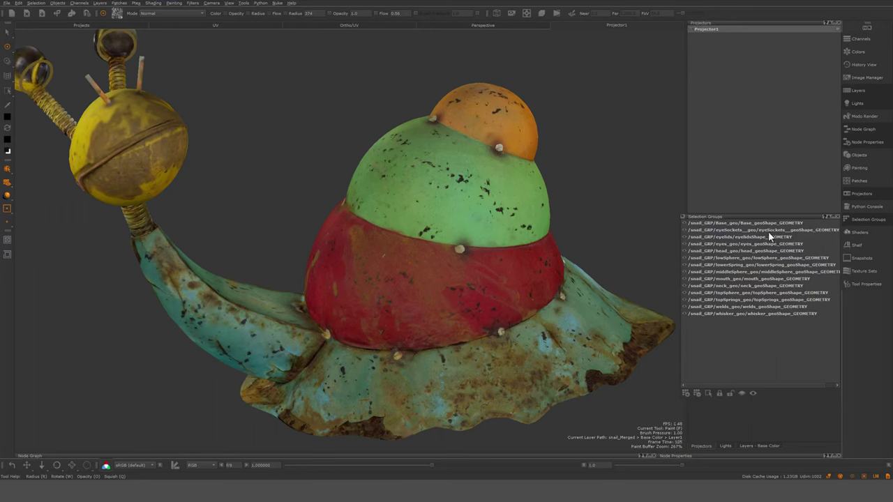
click(684, 313)
click(683, 313)
click(683, 298)
click(684, 299)
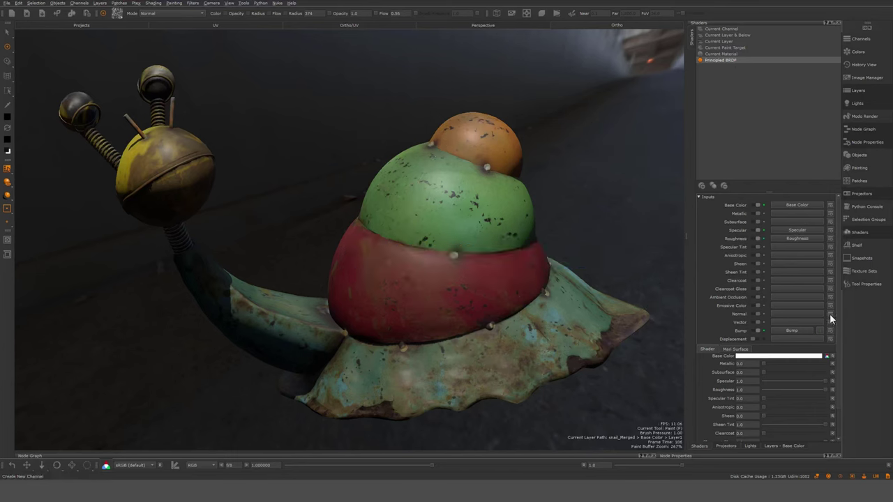
Step: Set the Principled BRDF shader's Metallic to 1.0, then look at the choices for adding a shader
drag(762, 364, 886, 370)
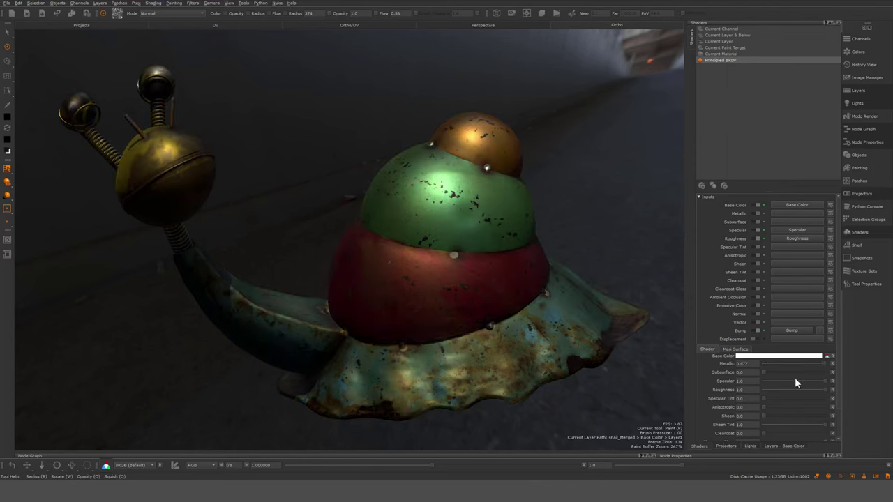
mouse_move(424, 307)
alt+mouse_down()
mouse_move(498, 313)
mouse_move(384, 301)
mouse_move(408, 295)
alt+mouse_up()
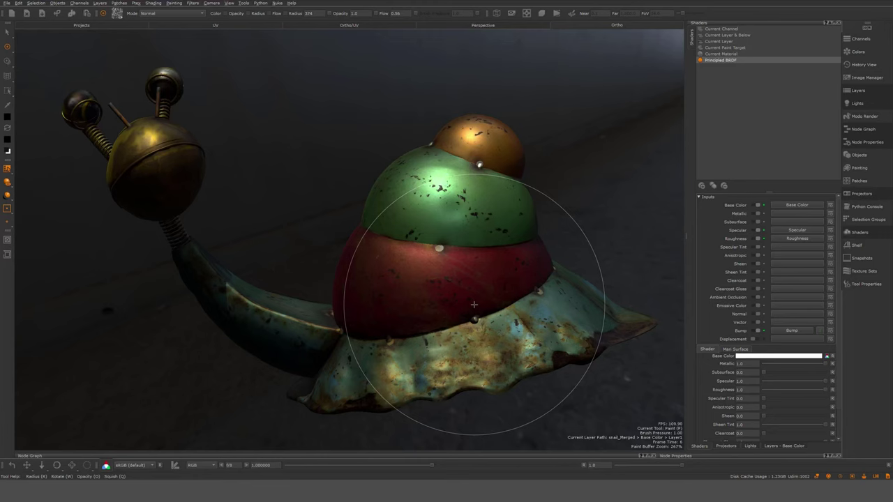
mouse_move(473, 305)
alt+mouse_down()
mouse_move(488, 318)
mouse_move(540, 295)
mouse_move(526, 301)
mouse_move(519, 283)
mouse_move(425, 282)
alt+mouse_up()
click(701, 185)
mouse_move(738, 213)
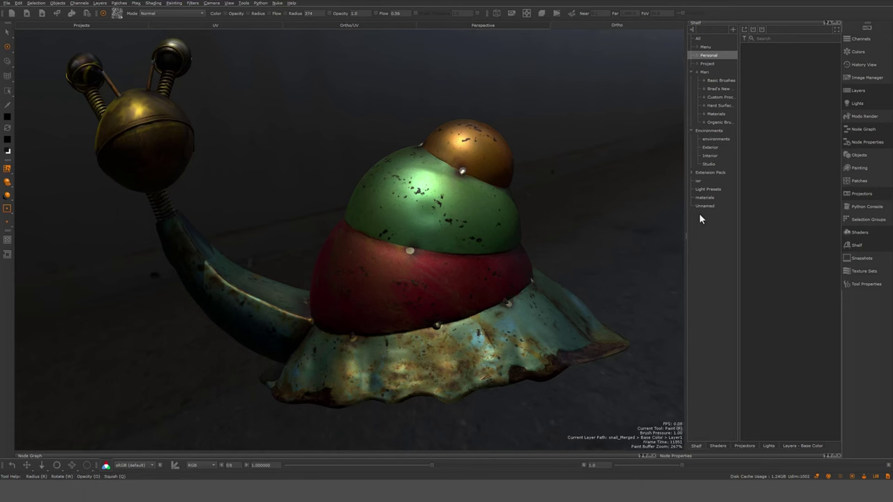
Step: Create a new custom shelf named mya in the Shelf palette
right_click(714, 226)
click(723, 231)
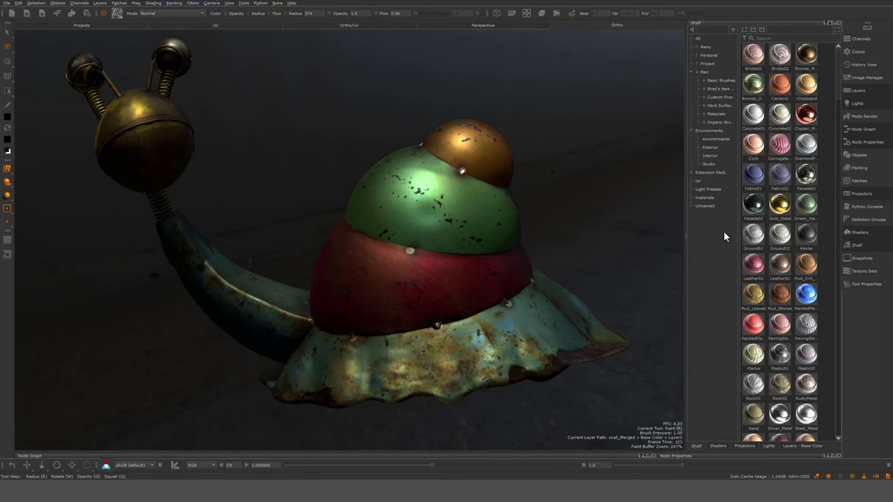
text(mya)
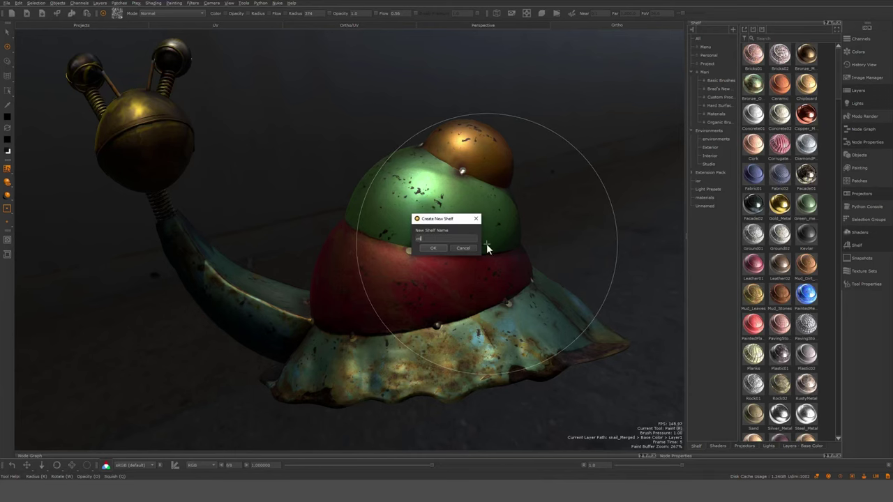
key(Return)
Step: Import all the JPG images from the splatter folder into the new shelf and load a splatter smear as the paint-through image
right_click(764, 81)
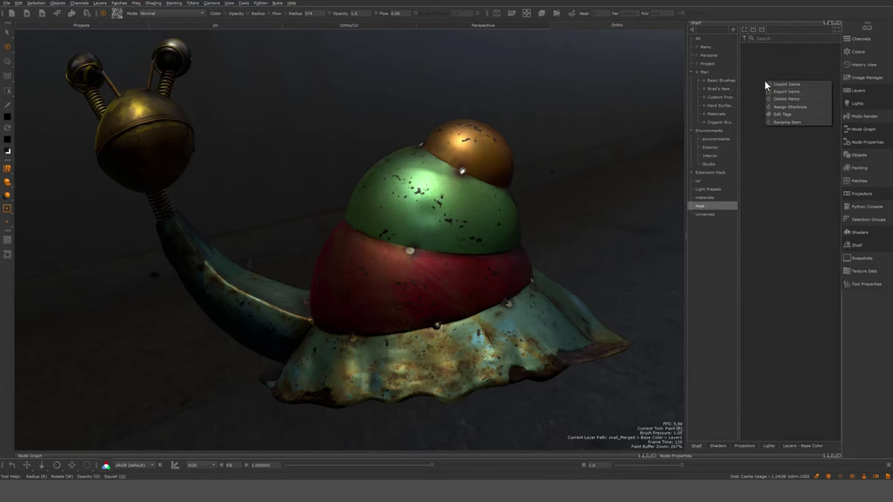
click(785, 83)
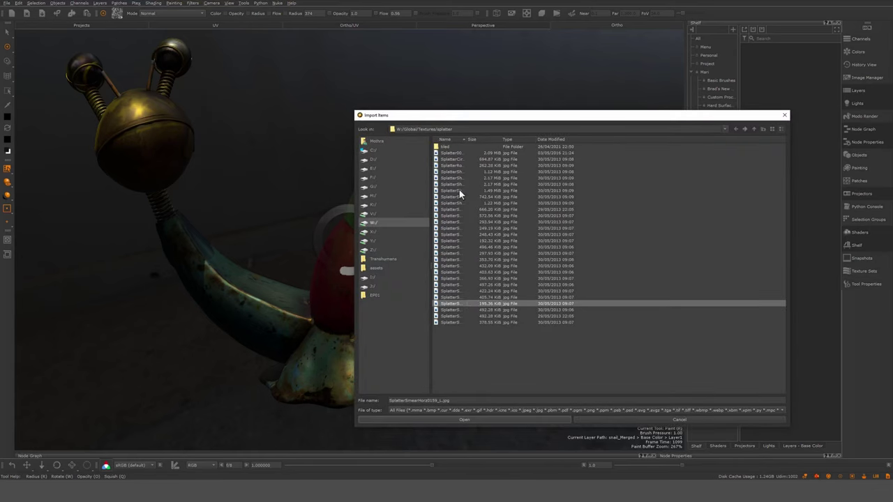
click(456, 154)
shift+click(452, 323)
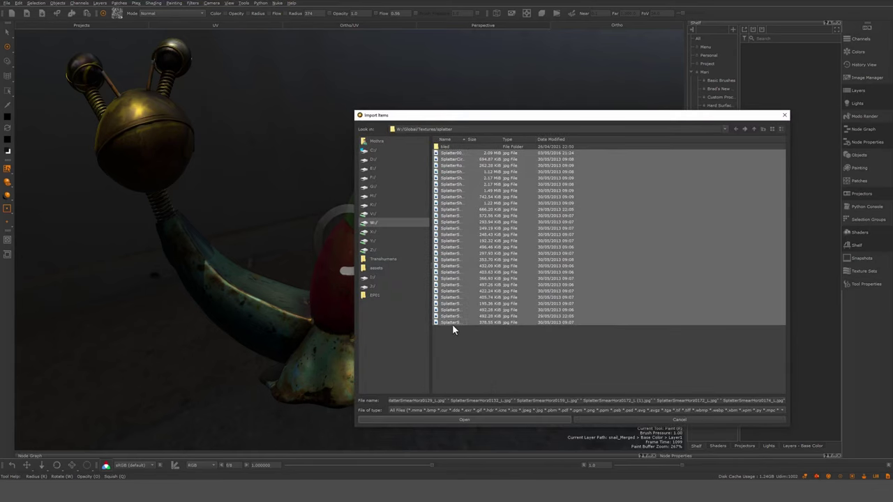
click(464, 420)
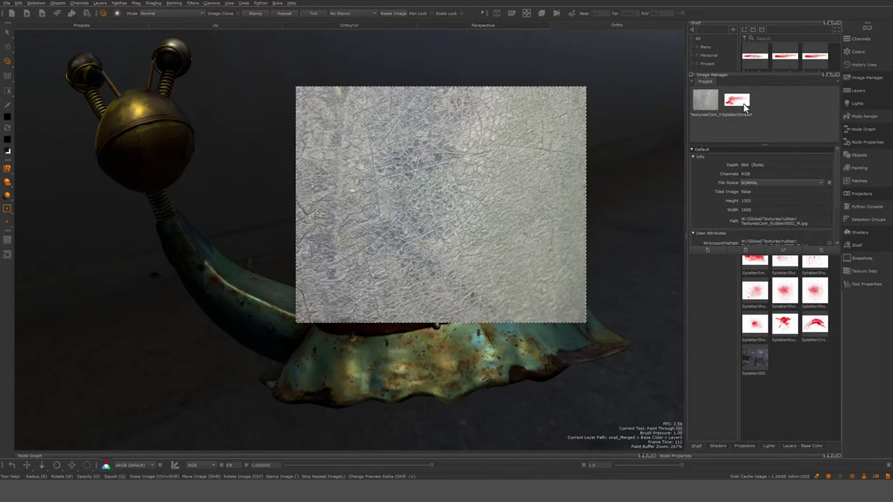
drag(745, 106, 508, 200)
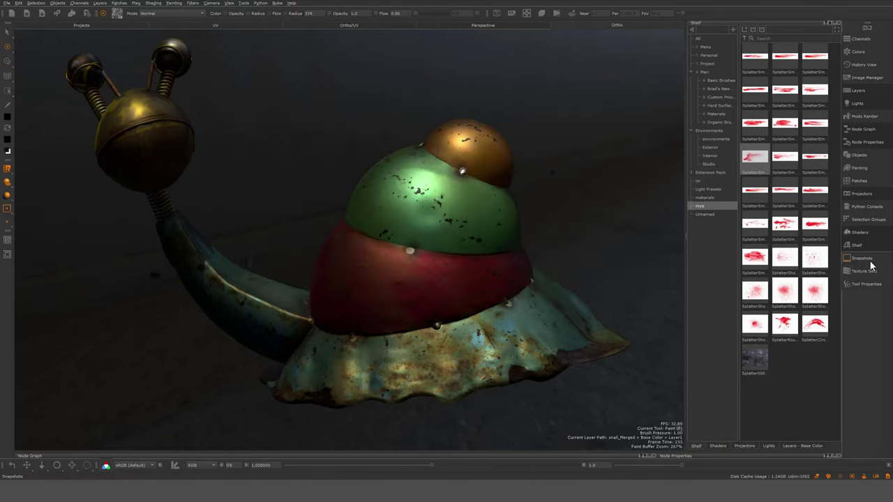
Step: Look at the Snapshots palette and the filter tags of the Megascans collection in the Texture Sets palette
click(864, 259)
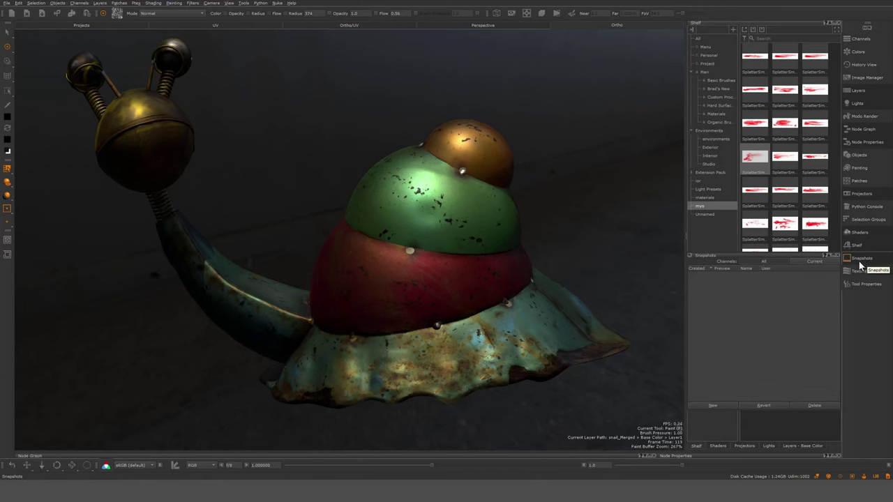
click(863, 271)
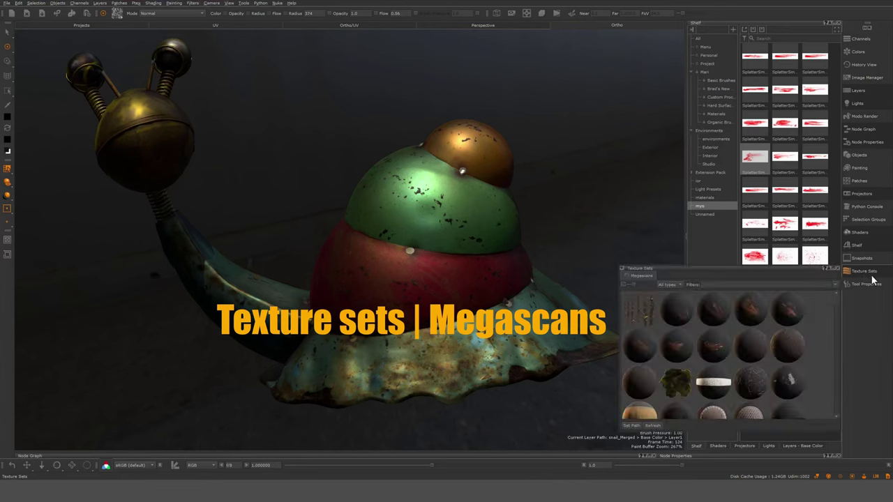
click(835, 285)
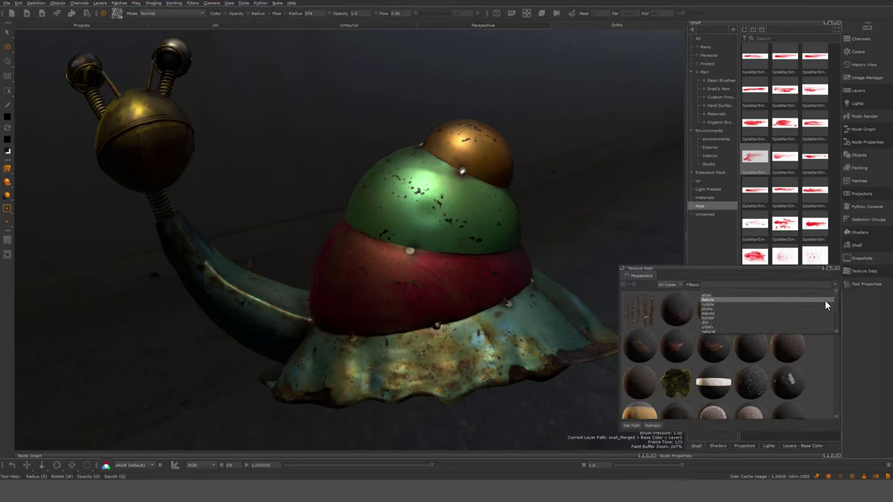
click(806, 285)
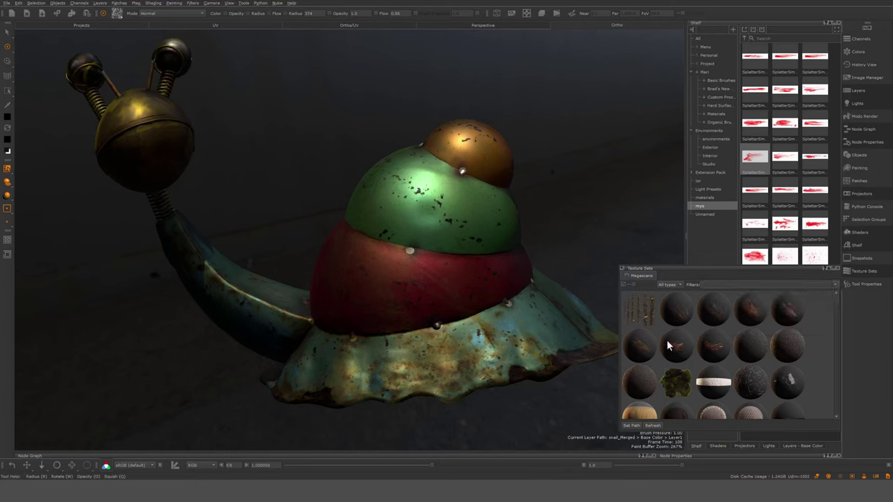
Step: Enlarge the Megascans thumbnails and filter the texture sets by the dirt tag
drag(634, 285, 628, 280)
ctrl+scroll(627, 279, down, 1)
ctrl+scroll(627, 279, up, 3)
ctrl+scroll(628, 279, down, 5)
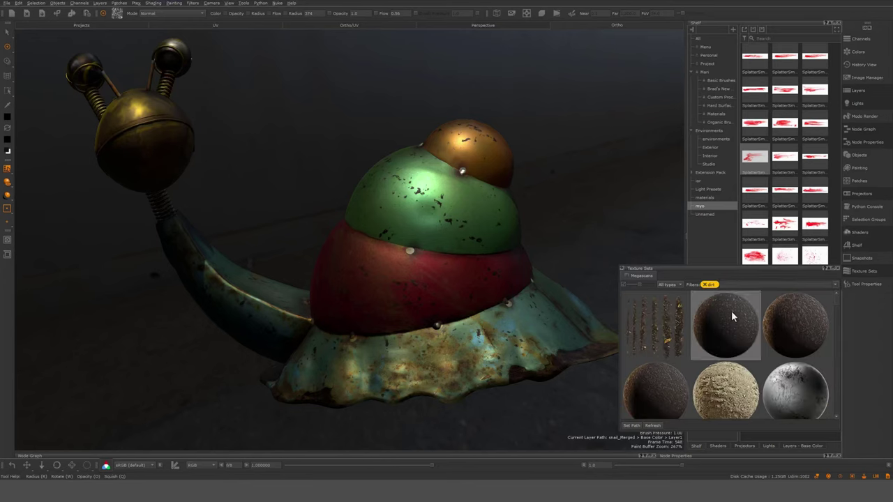
Step: Load the dark spherical texture beside the debris strips into the Image Manager and open its image group
drag(731, 317, 816, 58)
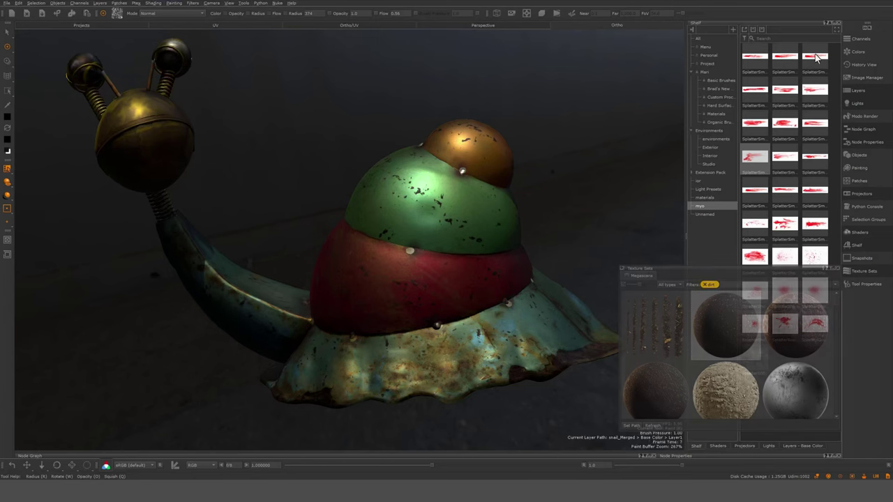
click(866, 78)
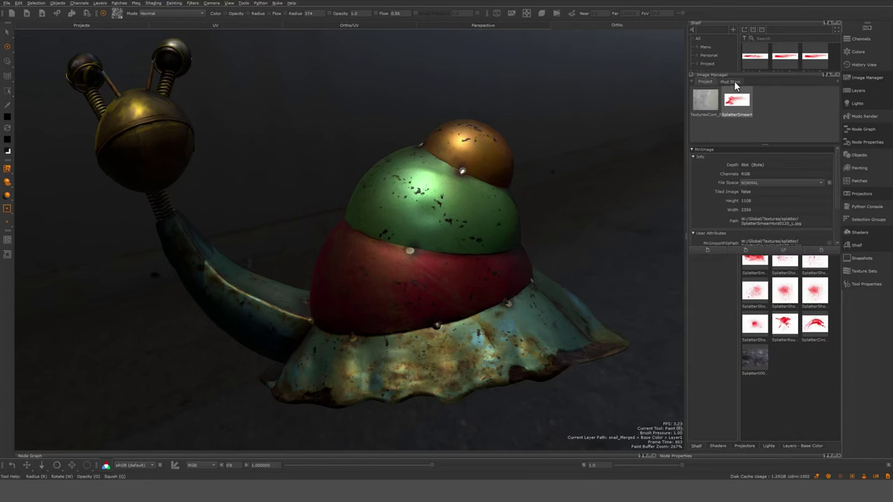
click(731, 82)
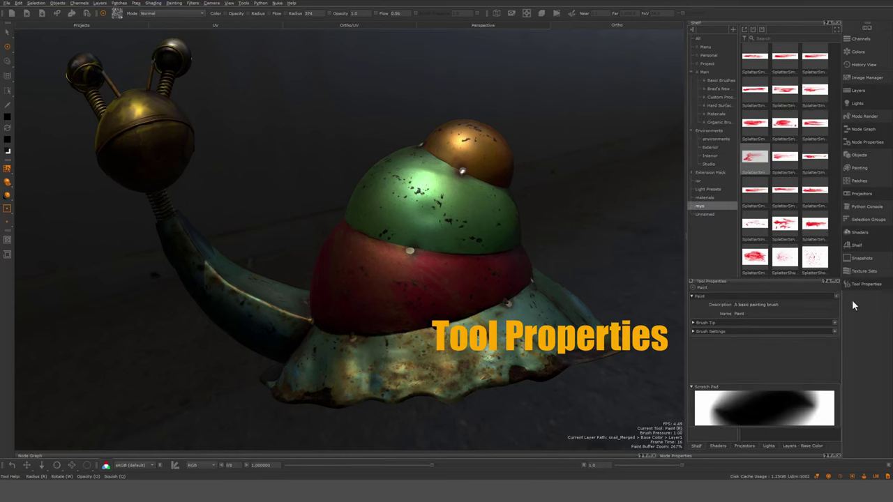
Step: Dock the Tool Properties palette with the other palettes and expand the Paint tool's Brush Tip and Geometry settings
drag(771, 283, 788, 230)
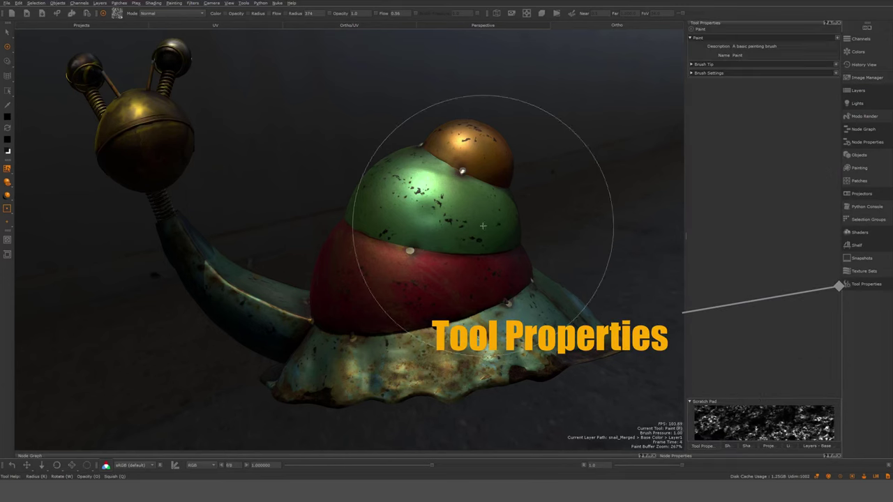
click(691, 64)
click(693, 72)
click(693, 72)
click(693, 79)
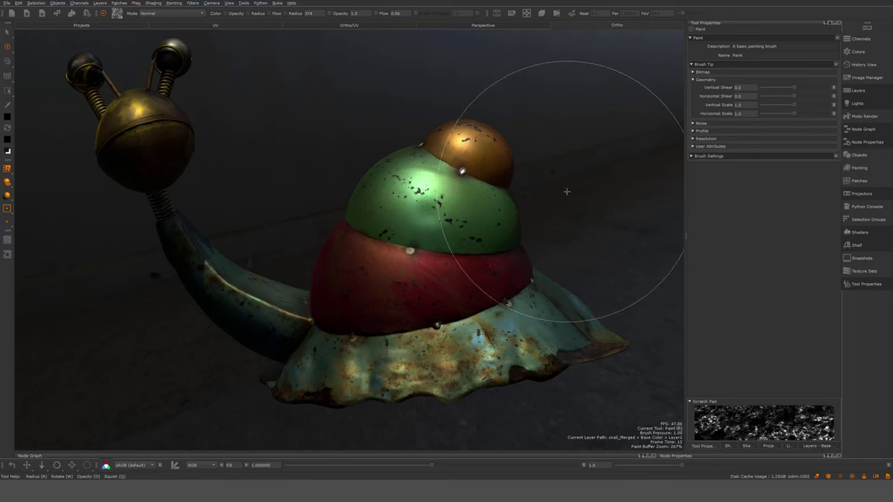
Step: Look at the Paint Through tool's Texture and Brush Tip Noise properties, then return to the Paint tool
key(t)
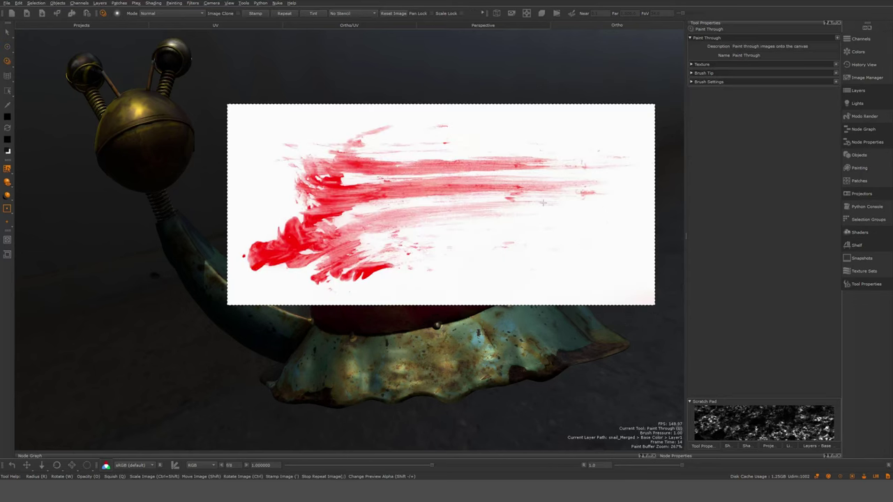
click(692, 65)
click(692, 123)
click(693, 132)
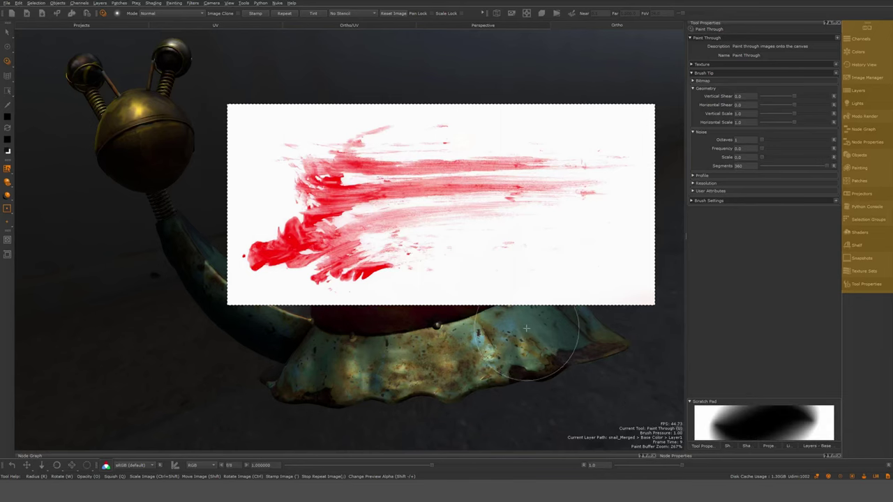
key(p)
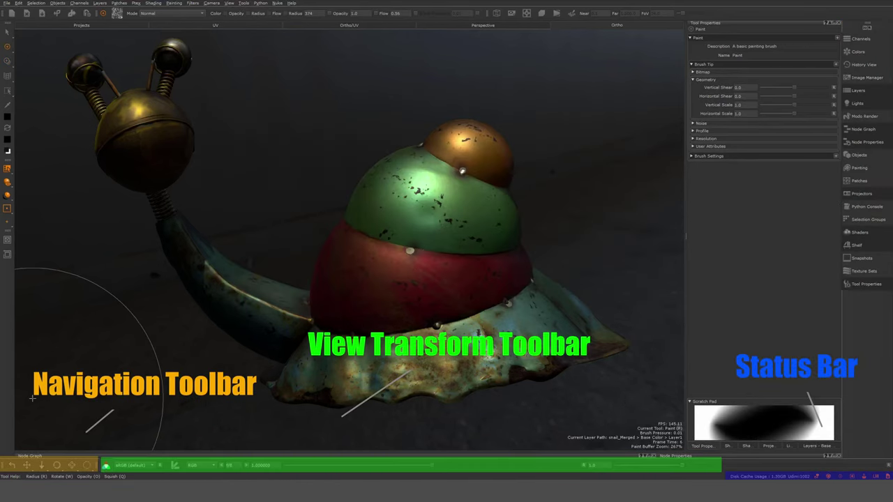
Step: Try panning the snail view with movement restricted to horizontal, then pan it freely
click(26, 466)
click(39, 449)
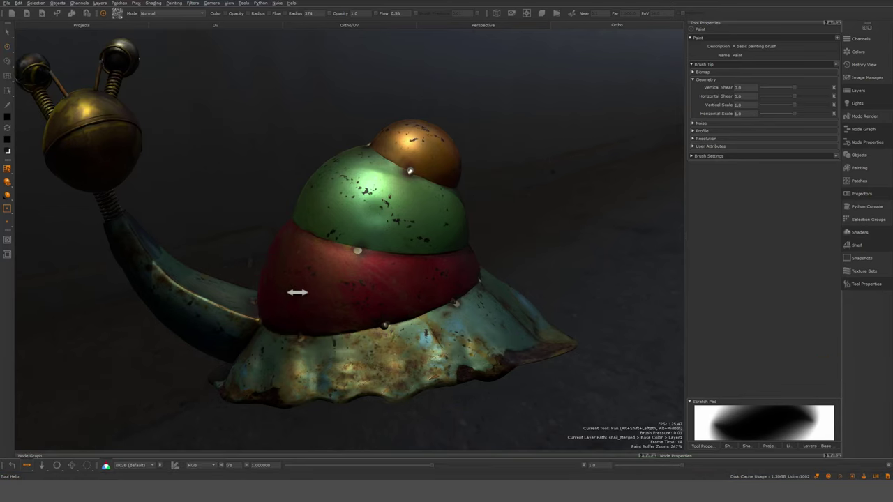
mouse_move(295, 291)
mouse_down()
mouse_move(325, 170)
mouse_move(163, 230)
mouse_move(335, 247)
mouse_move(219, 253)
mouse_move(318, 255)
mouse_up()
key(p)
alt+middle_drag(347, 338, 344, 314)
Step: Test the Zoom Enabled and Zoom Disabled navigation options by zooming and orbiting the snail view
click(41, 471)
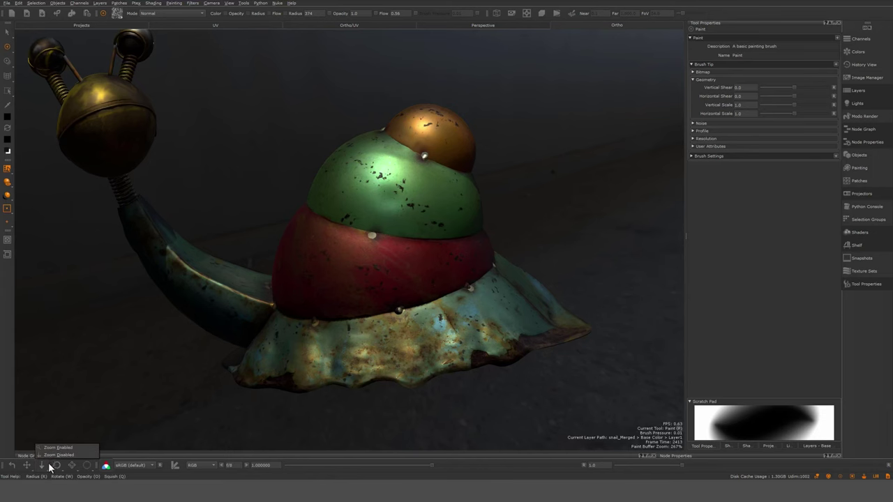
click(49, 464)
click(43, 469)
click(51, 448)
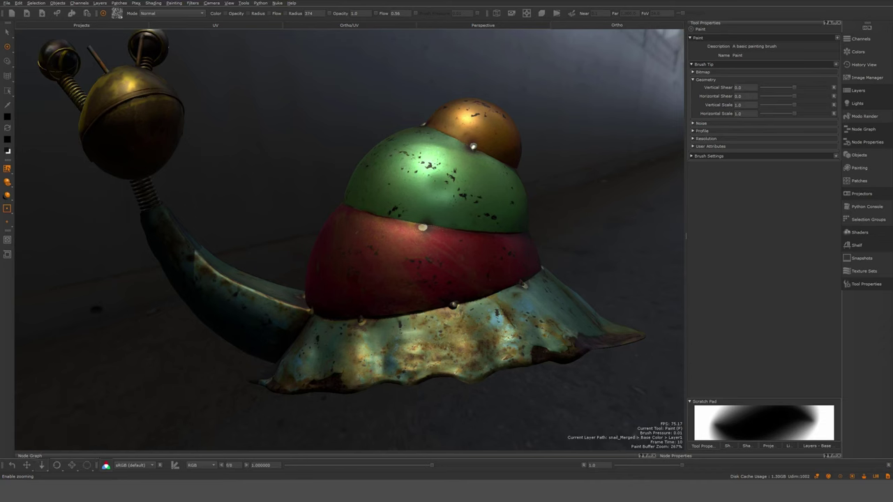
mouse_move(354, 297)
alt+right_down()
mouse_move(385, 293)
mouse_move(362, 298)
alt+right_up()
click(40, 467)
click(56, 456)
alt+right_drag(438, 270, 469, 274)
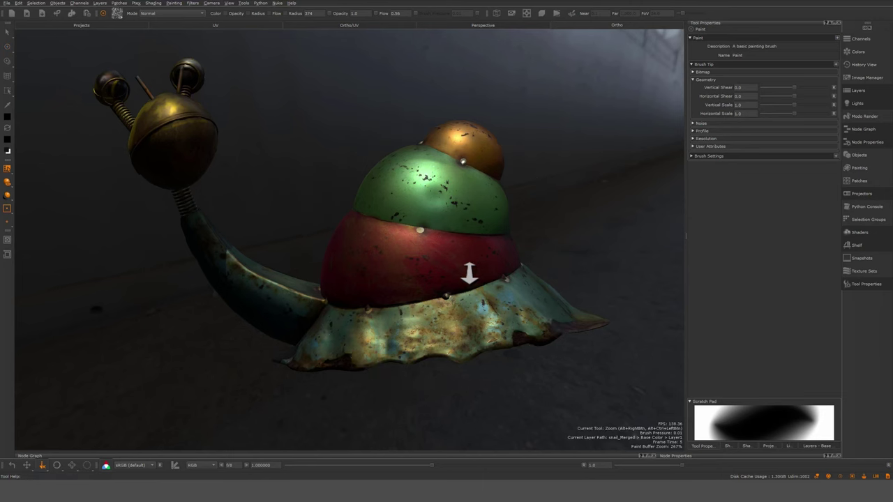
mouse_move(419, 368)
alt+mouse_down()
mouse_move(462, 311)
mouse_move(481, 309)
mouse_move(393, 311)
mouse_move(429, 311)
alt+mouse_up()
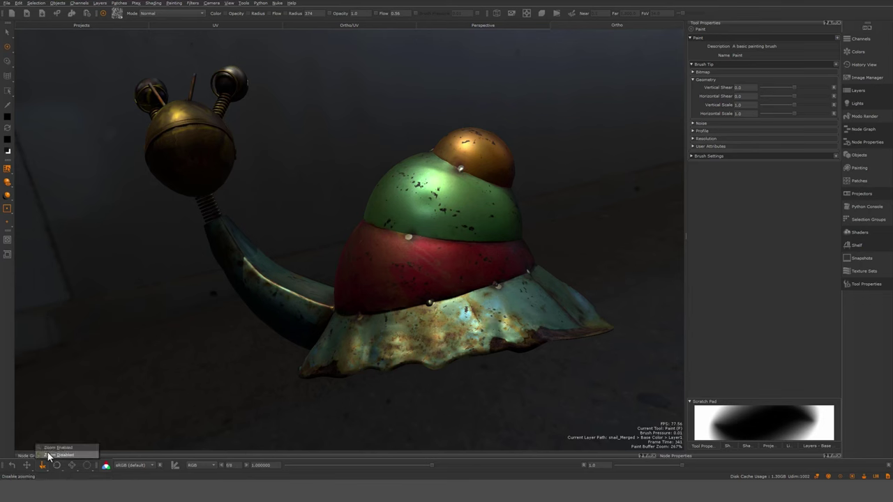
Step: Roll the snail view with rotation snapping on, then disable the snap angle and roll the view freely
click(88, 466)
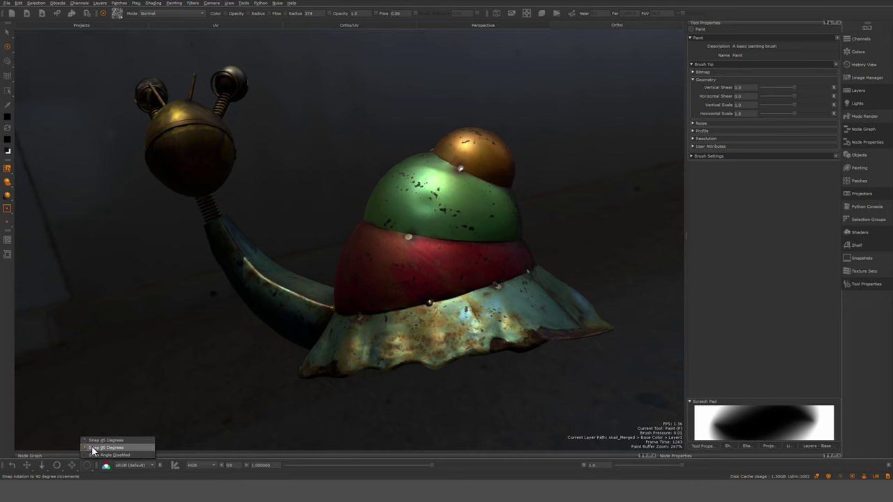
click(91, 447)
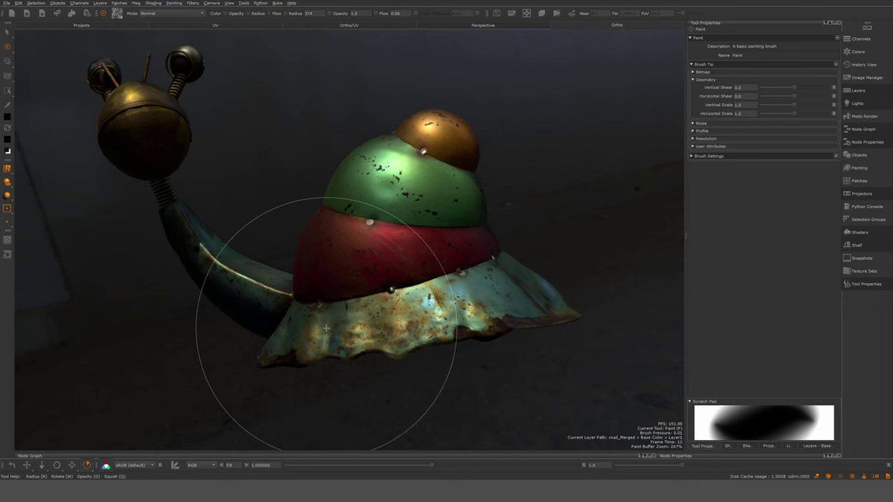
mouse_move(326, 328)
ctrl+mouse_down()
mouse_move(379, 325)
mouse_move(302, 320)
mouse_move(378, 327)
ctrl+mouse_up()
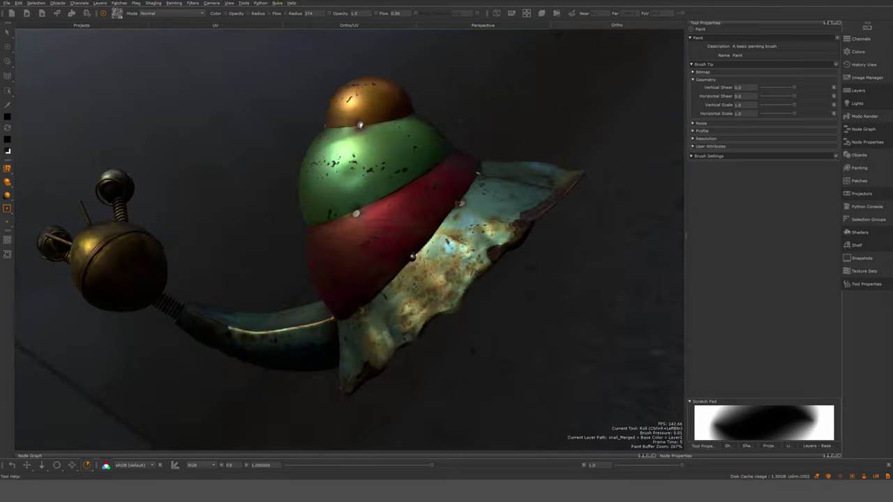
click(86, 465)
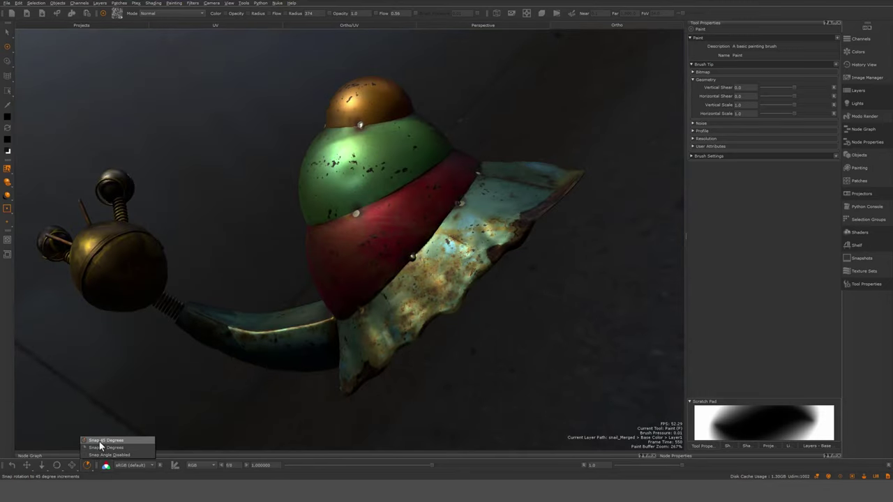
click(104, 455)
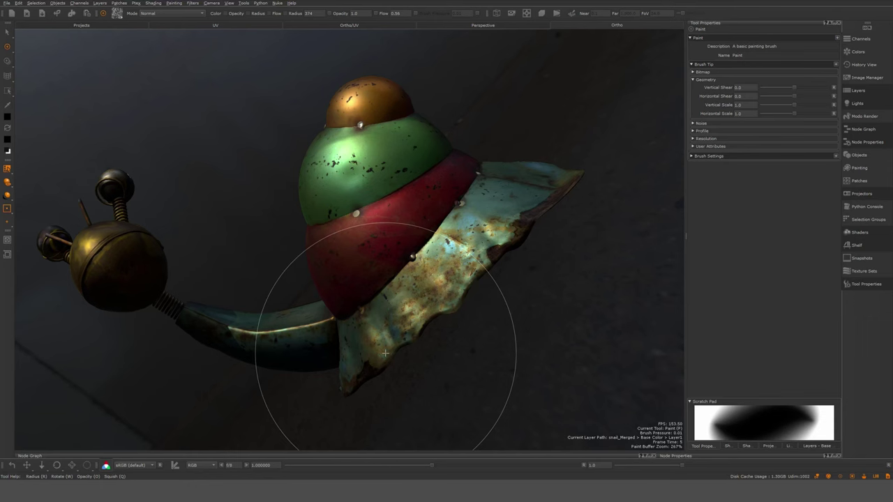
mouse_move(415, 353)
ctrl+mouse_down()
mouse_move(663, 353)
mouse_move(42, 353)
mouse_move(680, 353)
ctrl+mouse_up()
ctrl+drag(279, 181, 314, 171)
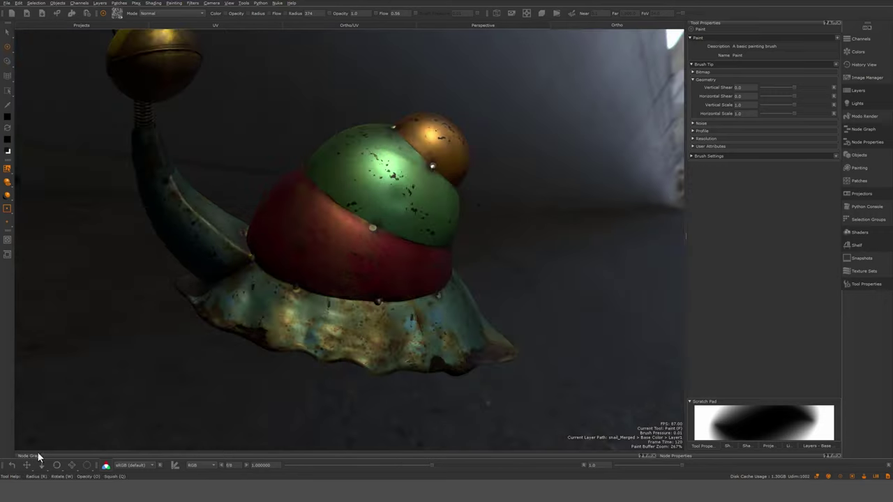
Step: Toggle canvas colour management off and on to compare the snail's display, and look at the View Transform choices
click(109, 466)
click(110, 466)
click(107, 467)
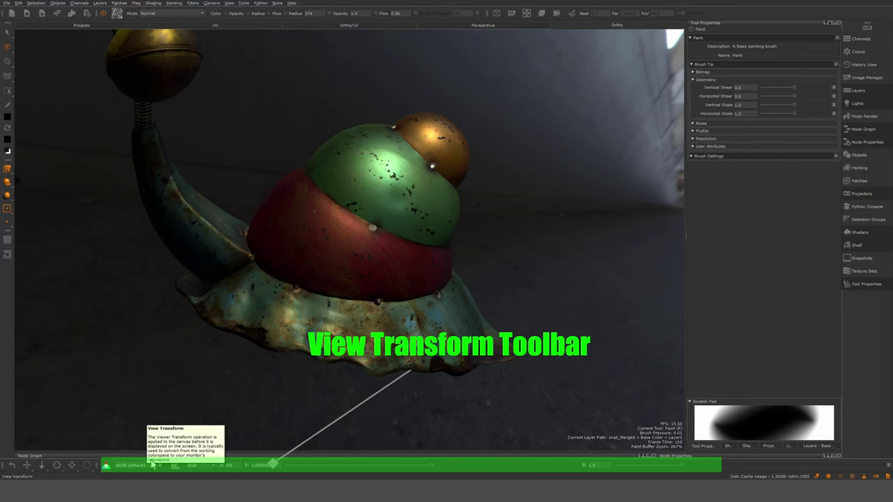
click(106, 468)
click(106, 467)
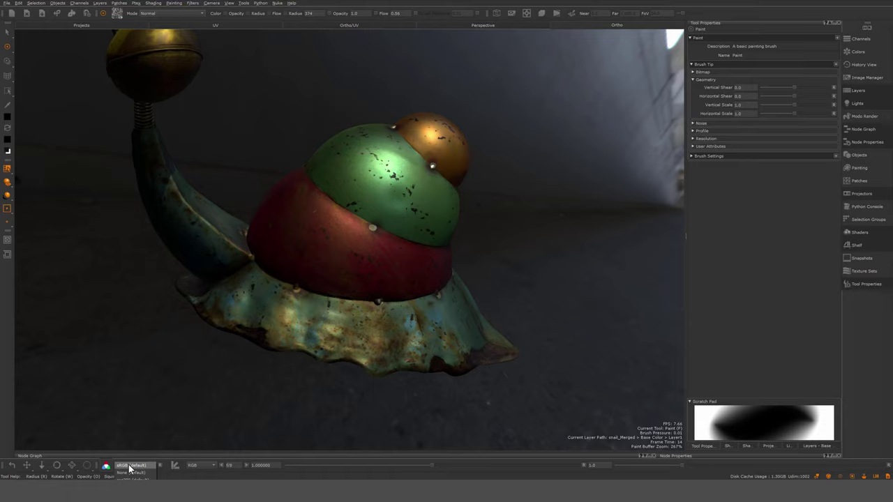
click(106, 468)
click(106, 466)
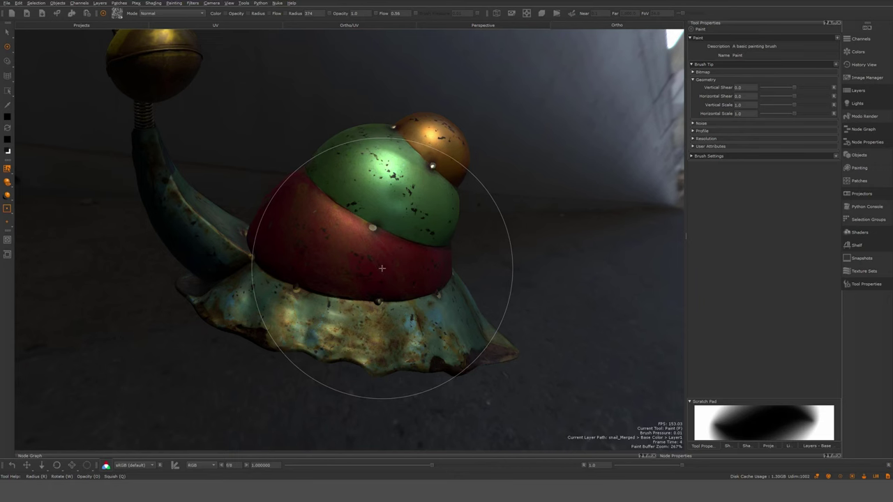
Step: Display the snail with the Current Channel shader, select the Roughness channel, and paint a stroke around the base of the neck
key(n)
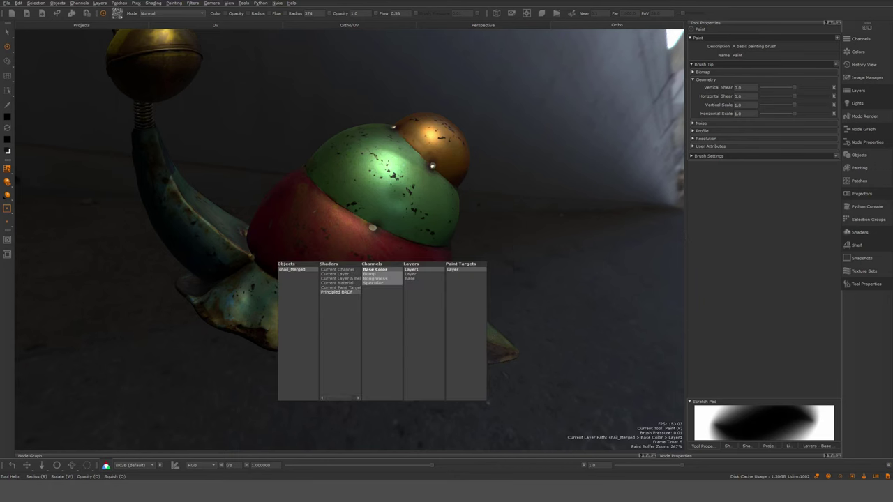
click(348, 269)
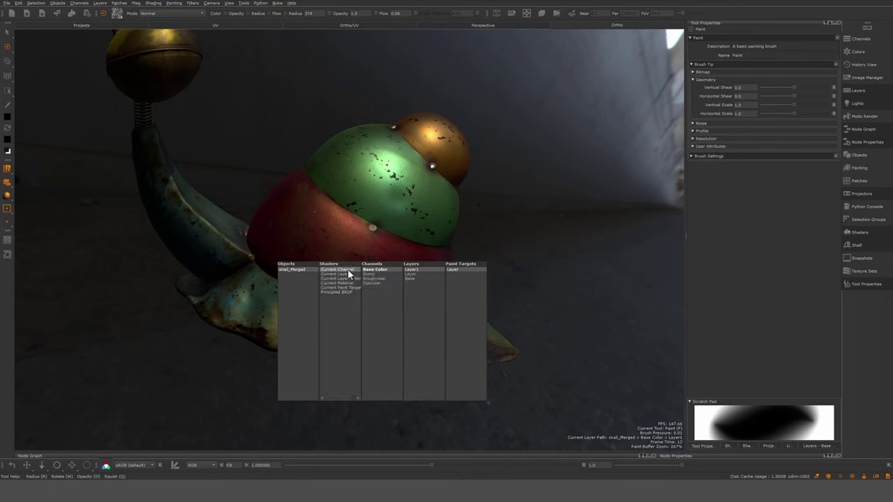
click(376, 277)
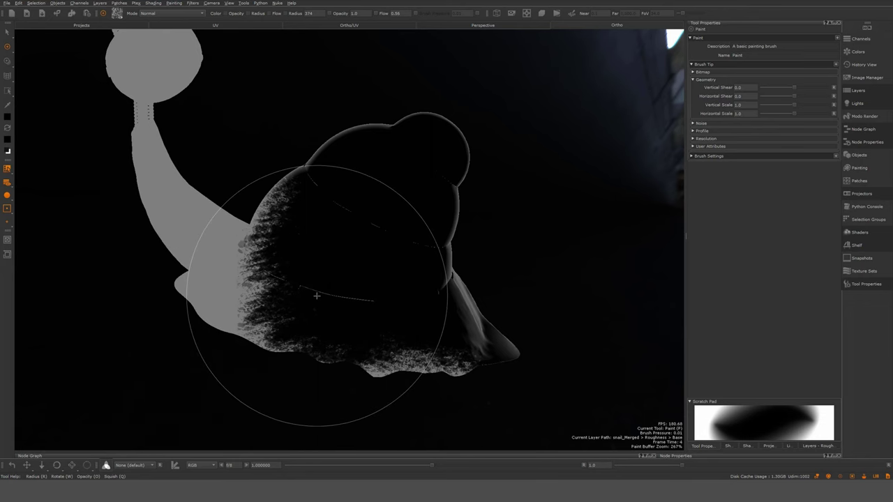
drag(237, 349, 175, 397)
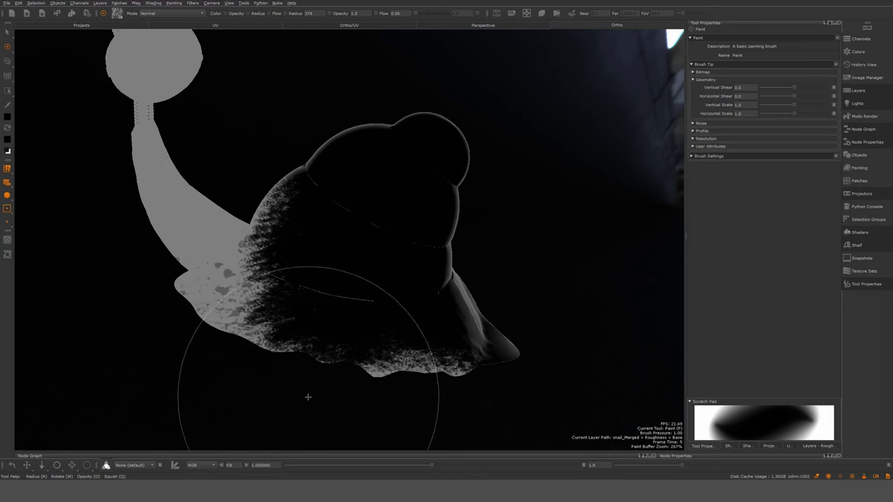
Step: Make Base Color the active channel and check the view transform choices, keeping sRGB (default)
key(n)
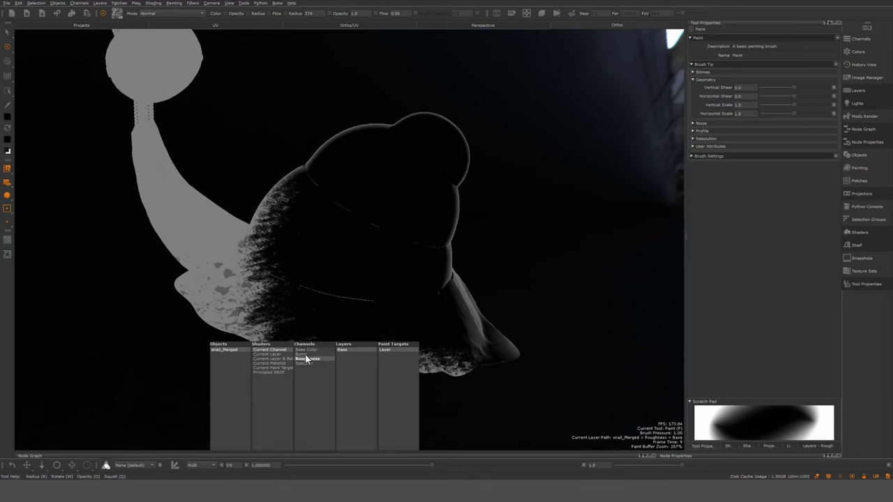
click(312, 349)
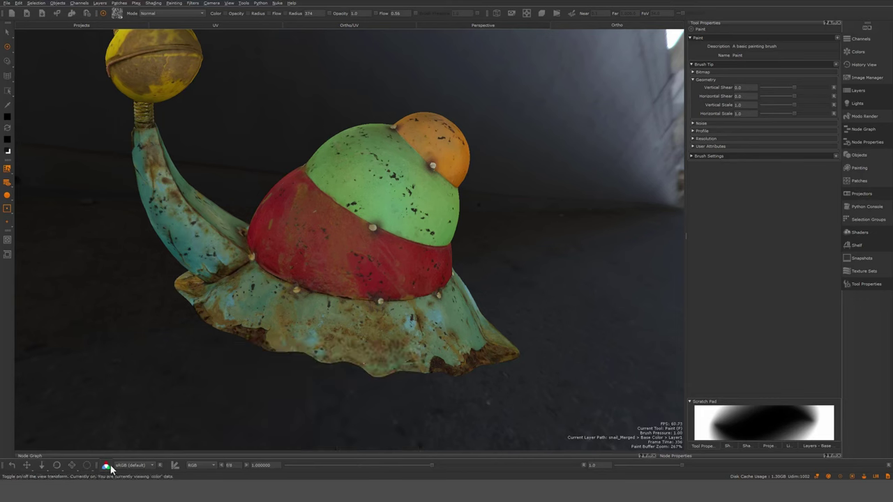
click(150, 466)
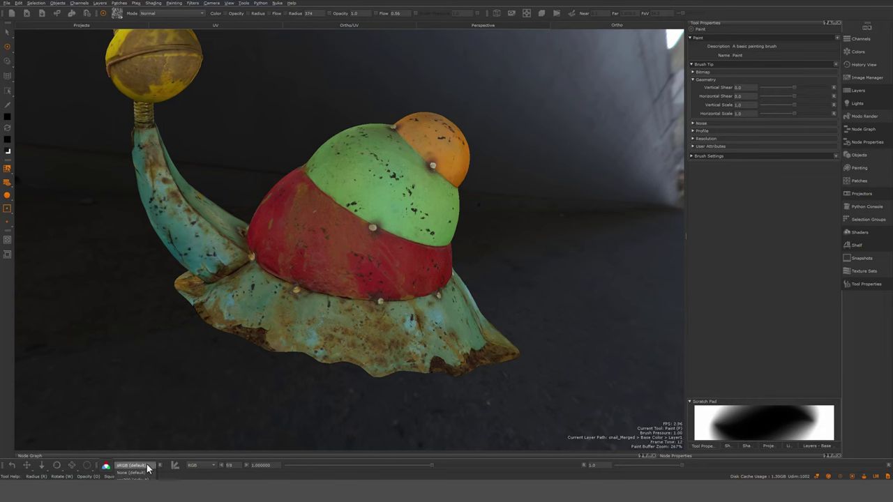
click(147, 467)
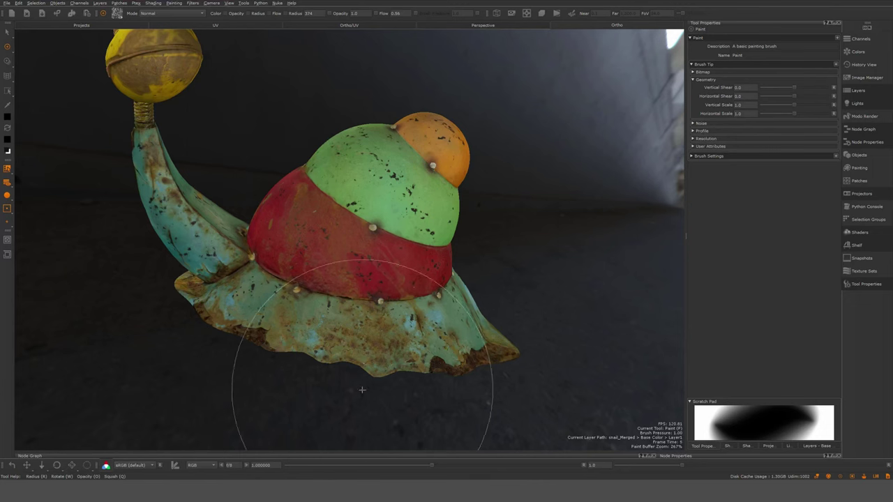
Step: Try different gain and gamma values on the canvas display, resetting each to 1.0, and orbit the snail to check it
alt+drag(384, 301, 375, 305)
drag(431, 466, 569, 477)
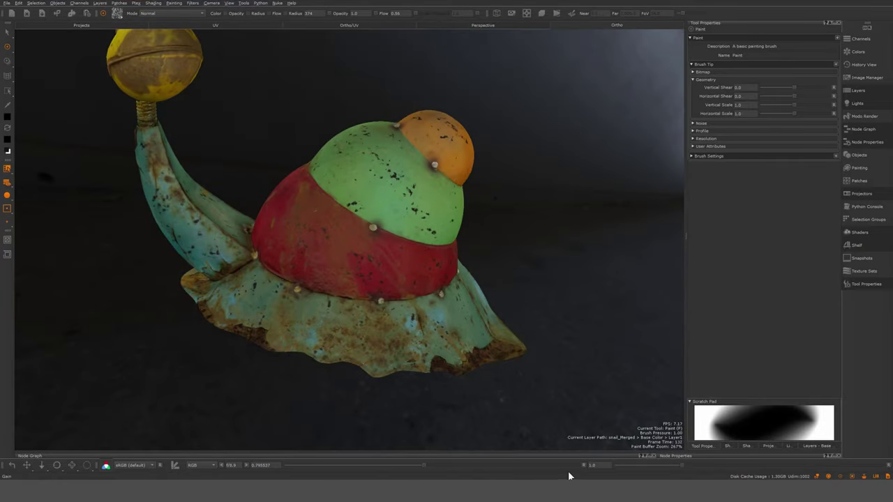
click(583, 466)
drag(723, 465, 680, 466)
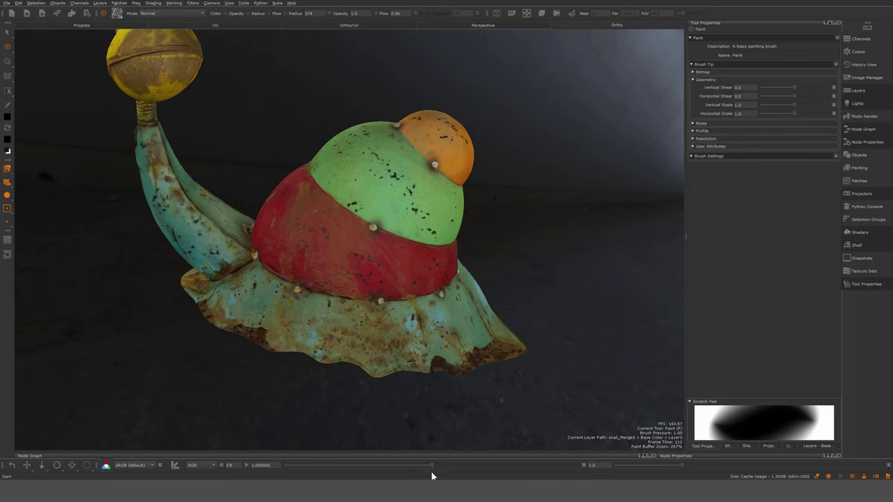
mouse_move(431, 465)
mouse_down()
mouse_move(414, 466)
mouse_move(436, 465)
mouse_up()
click(585, 465)
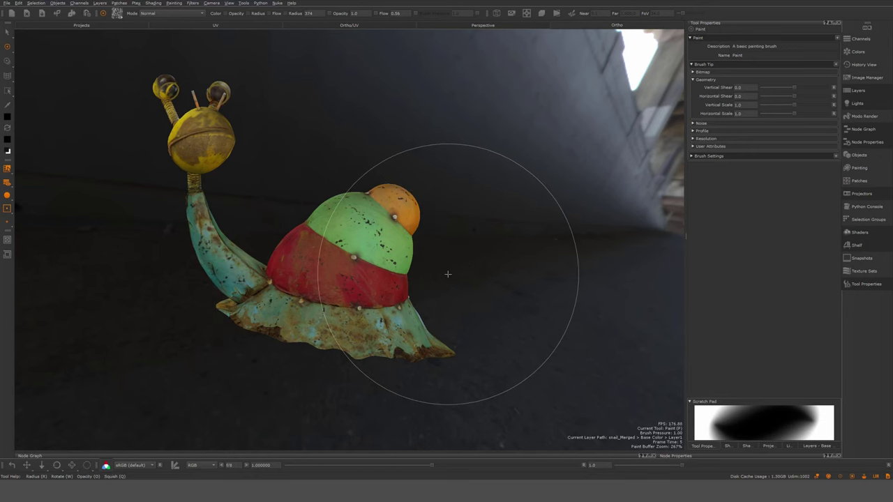
alt+drag(432, 283, 430, 278)
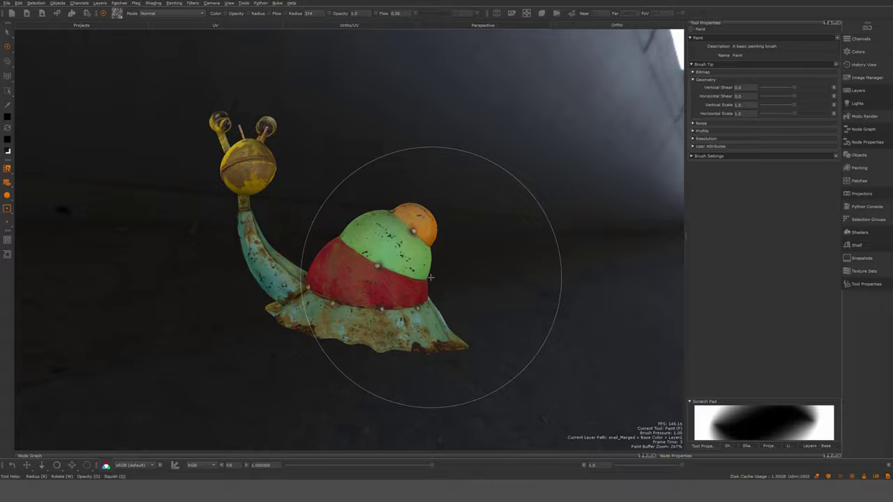